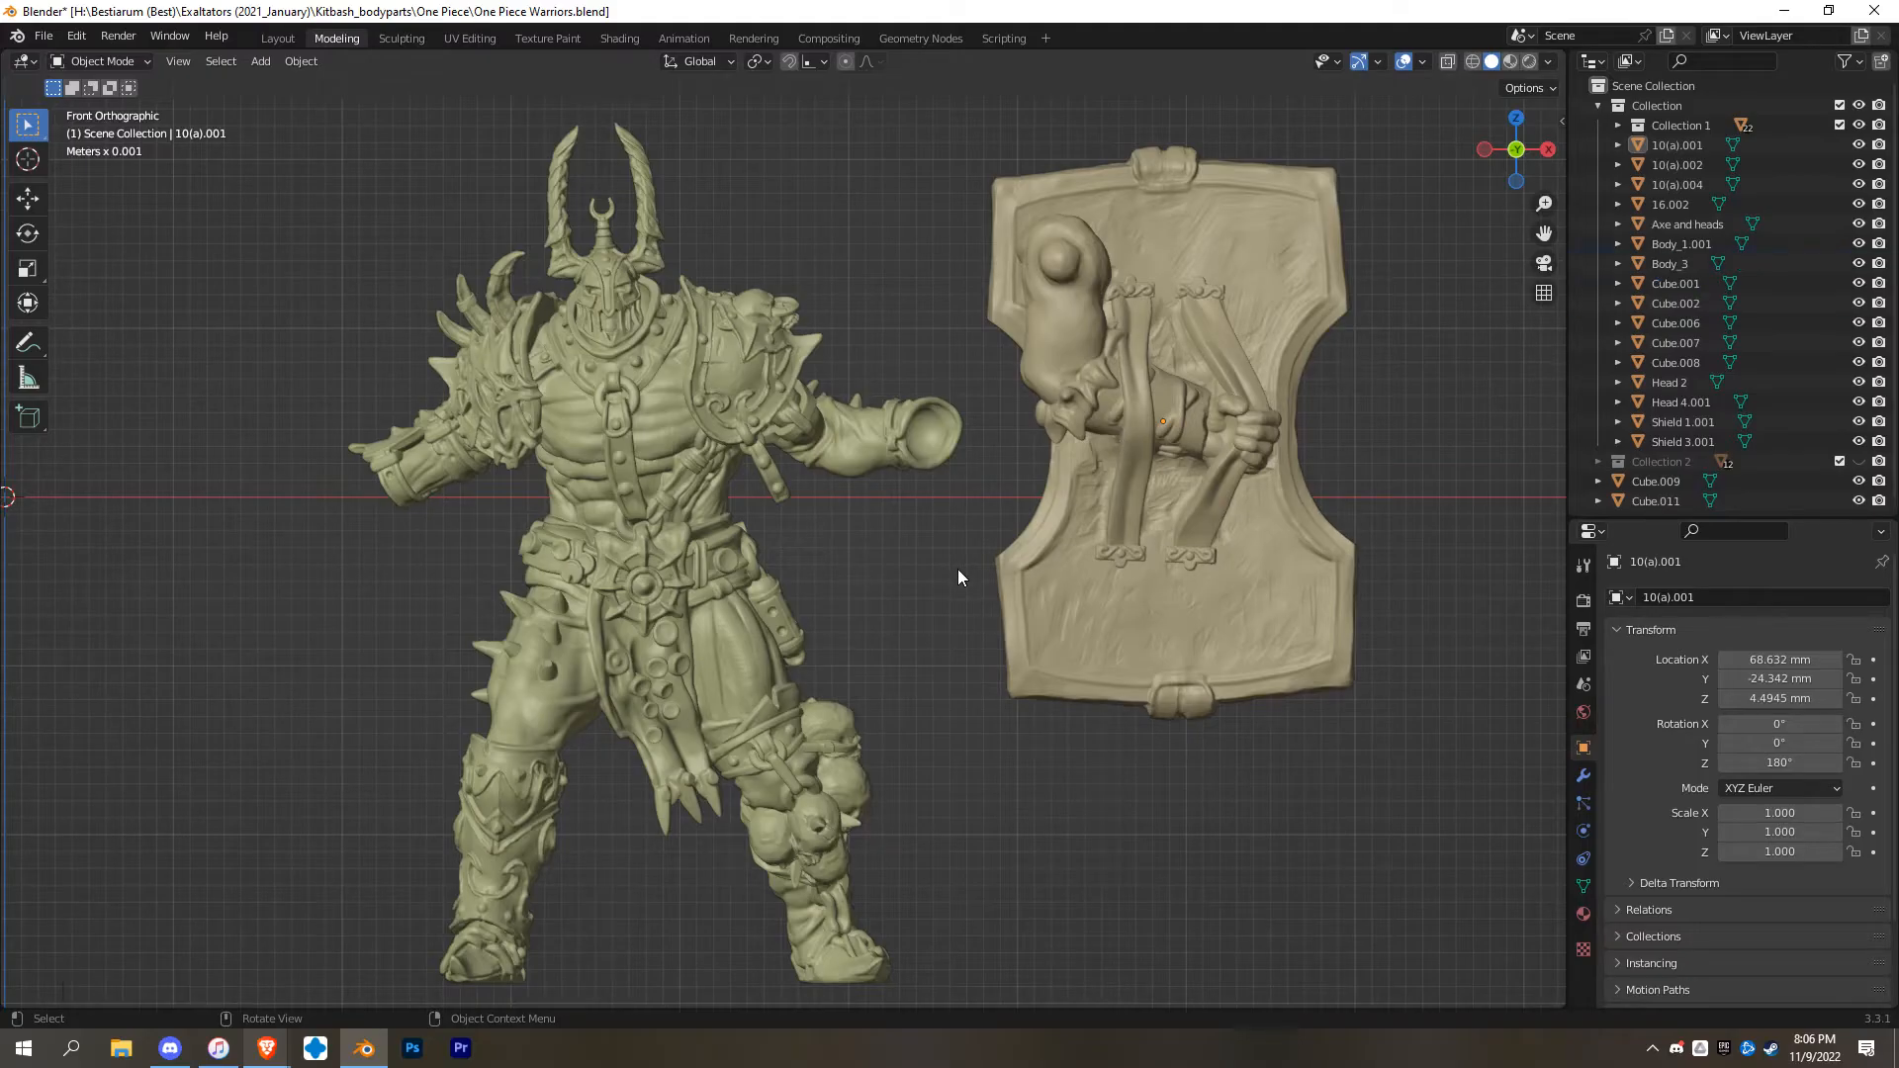
Add a cube and place it over the upper arm attached to the shield, at about X 62.9, Z 9.3 mm
key("shift+a")
mouse_move(958, 571)
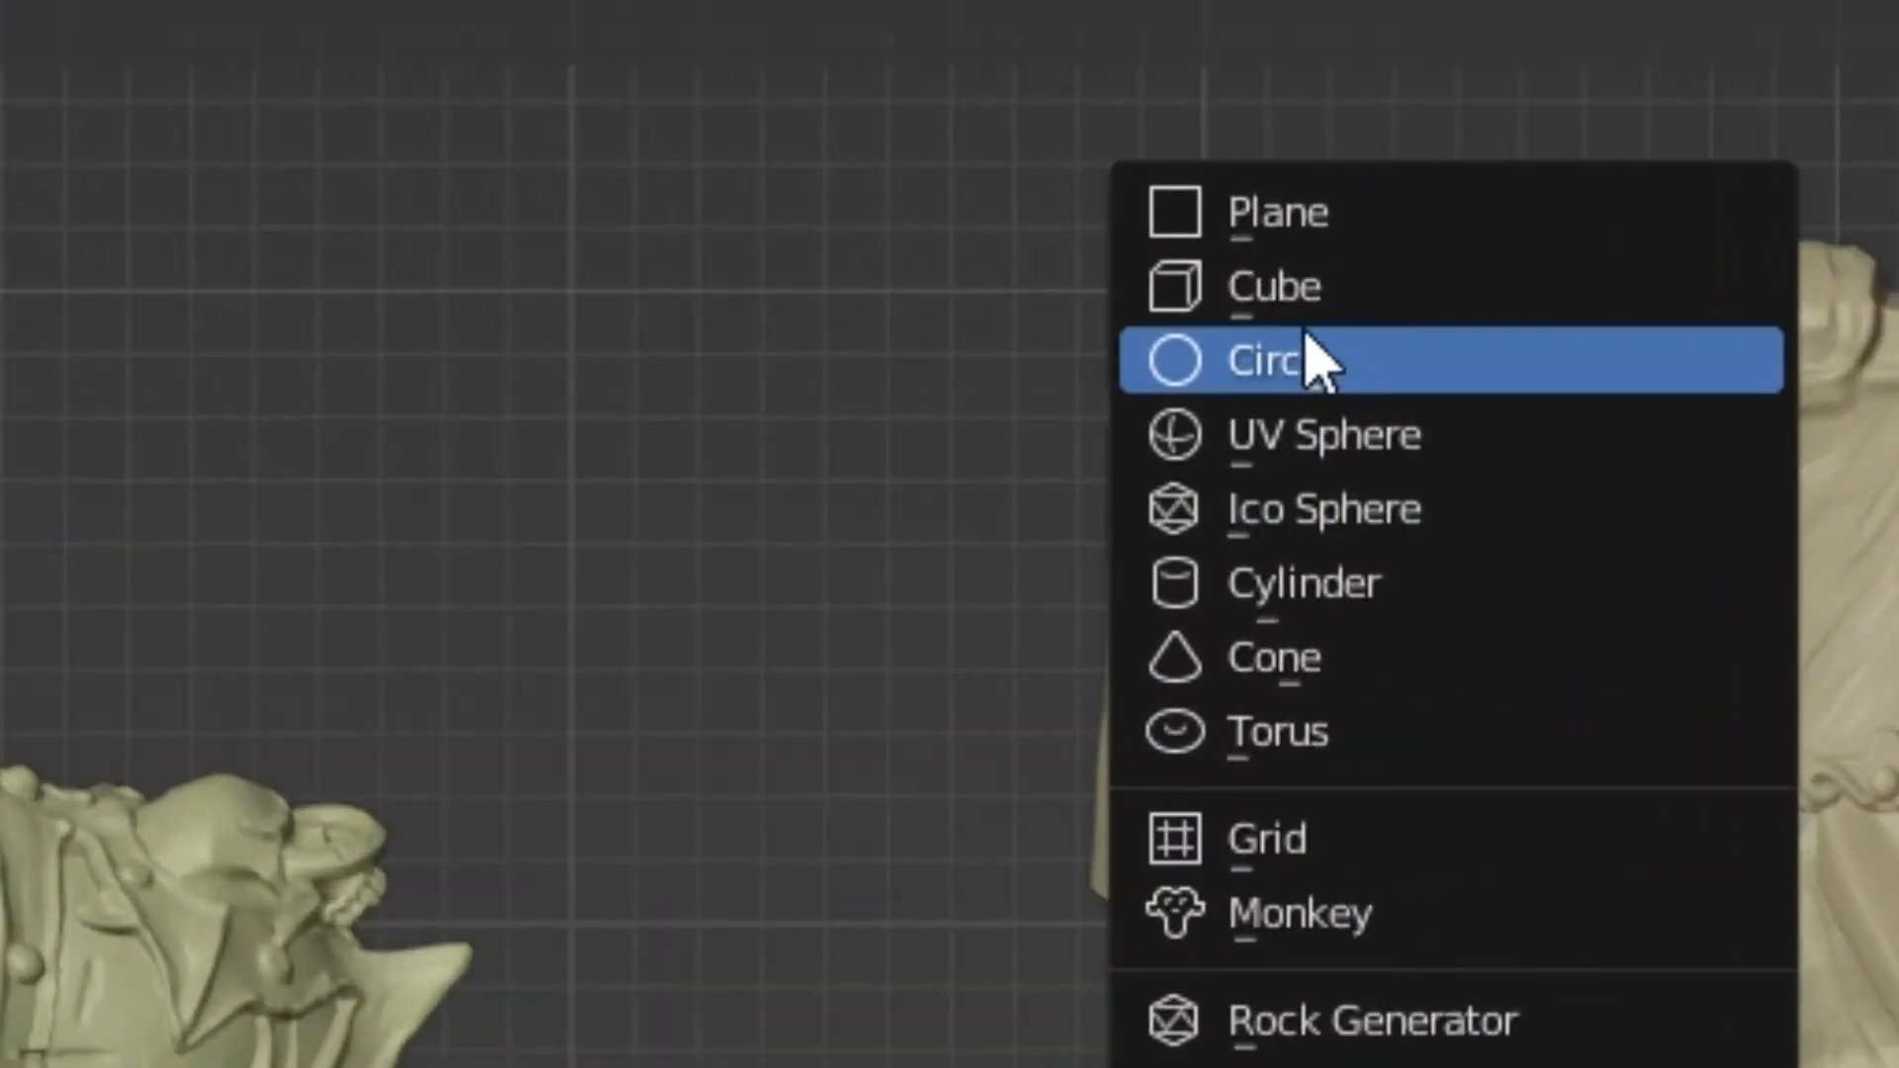
left_click(1296, 315)
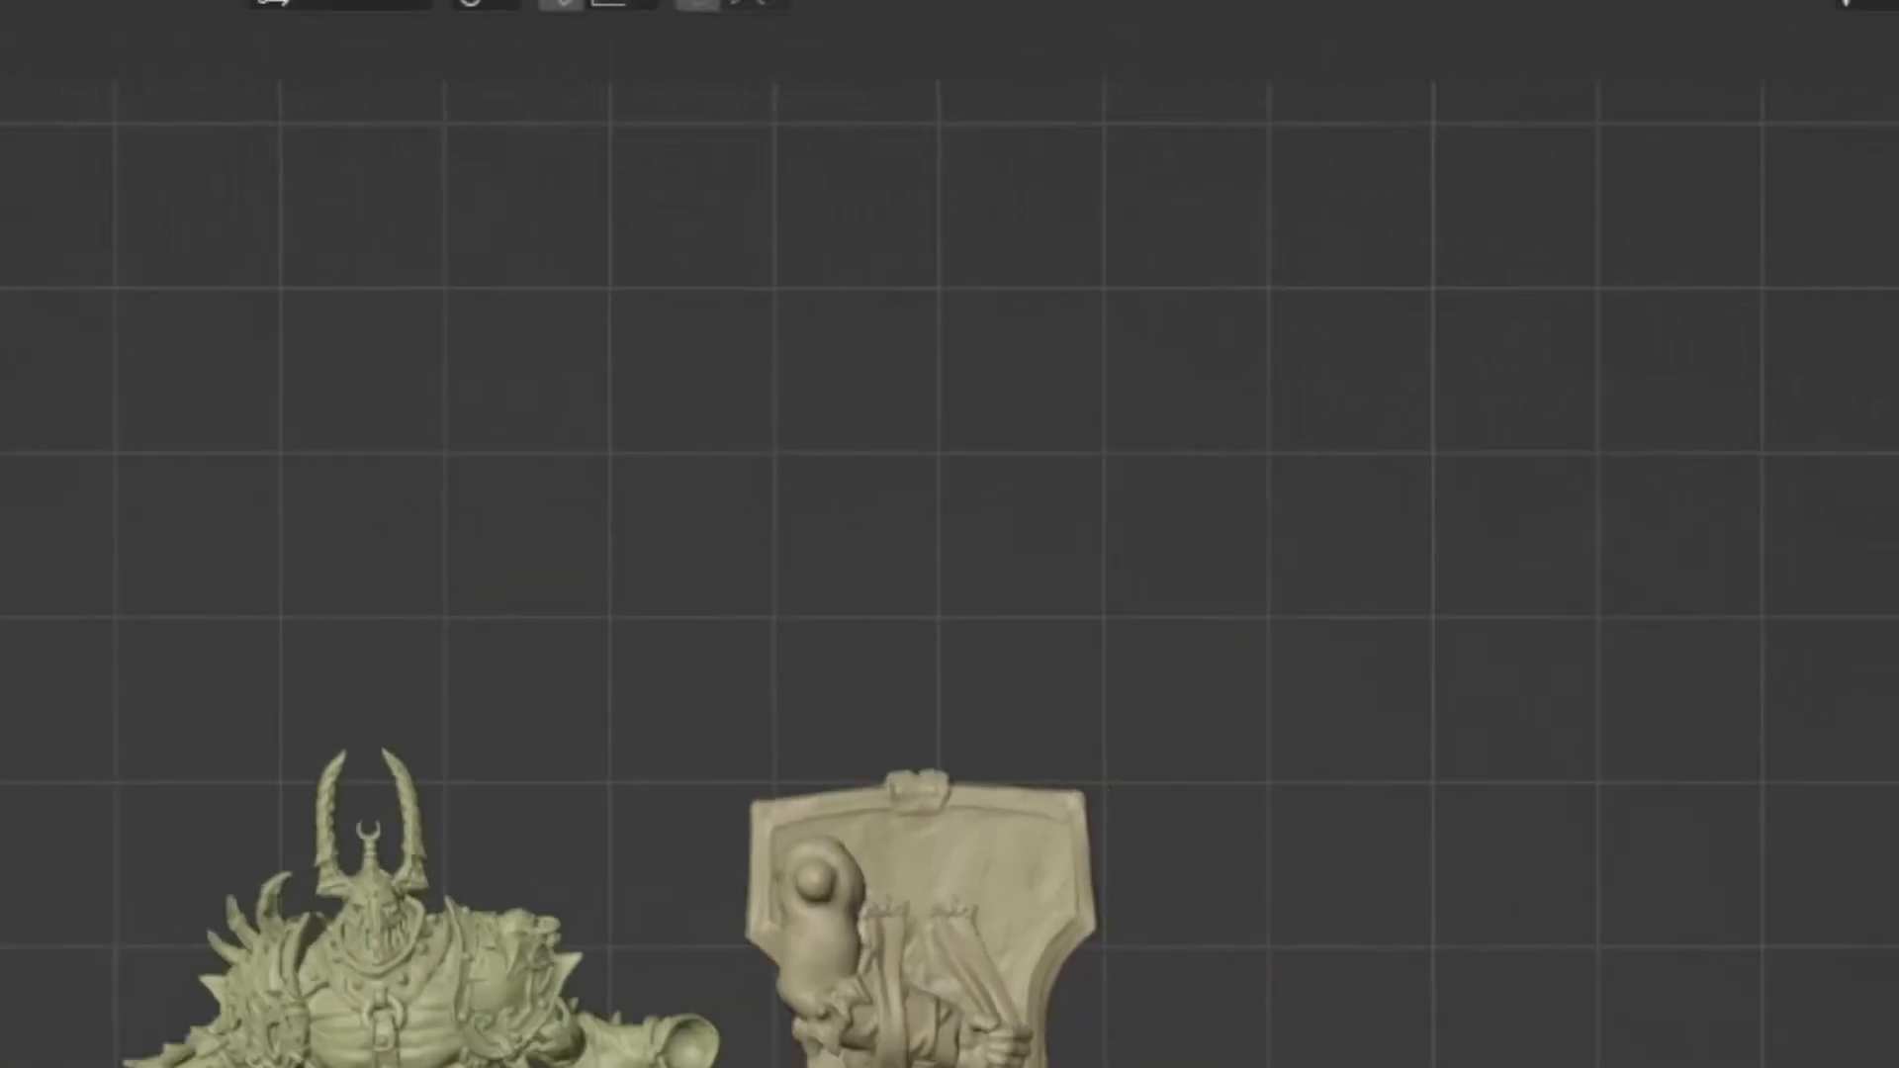
key("g")
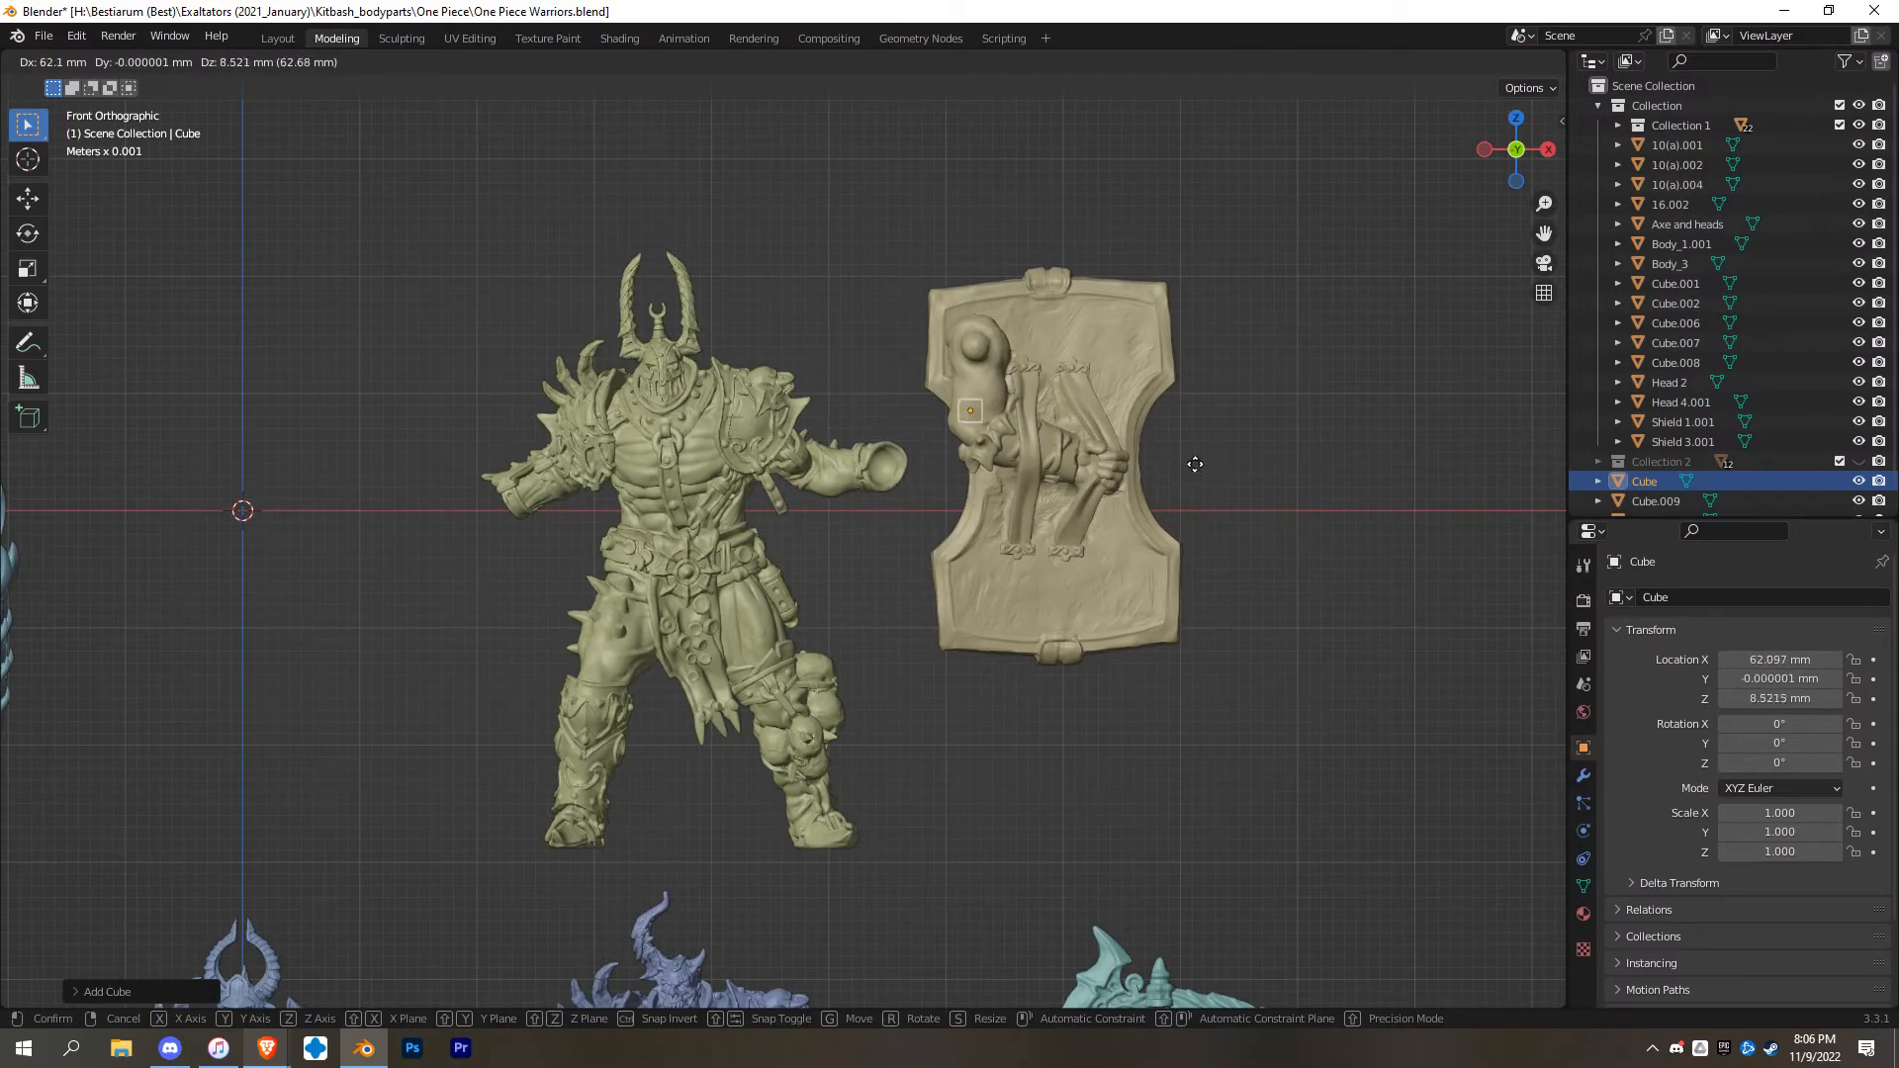
left_click(1086, 500)
scroll(1098, 469, "up", 5)
scroll(1029, 471, "down", 2)
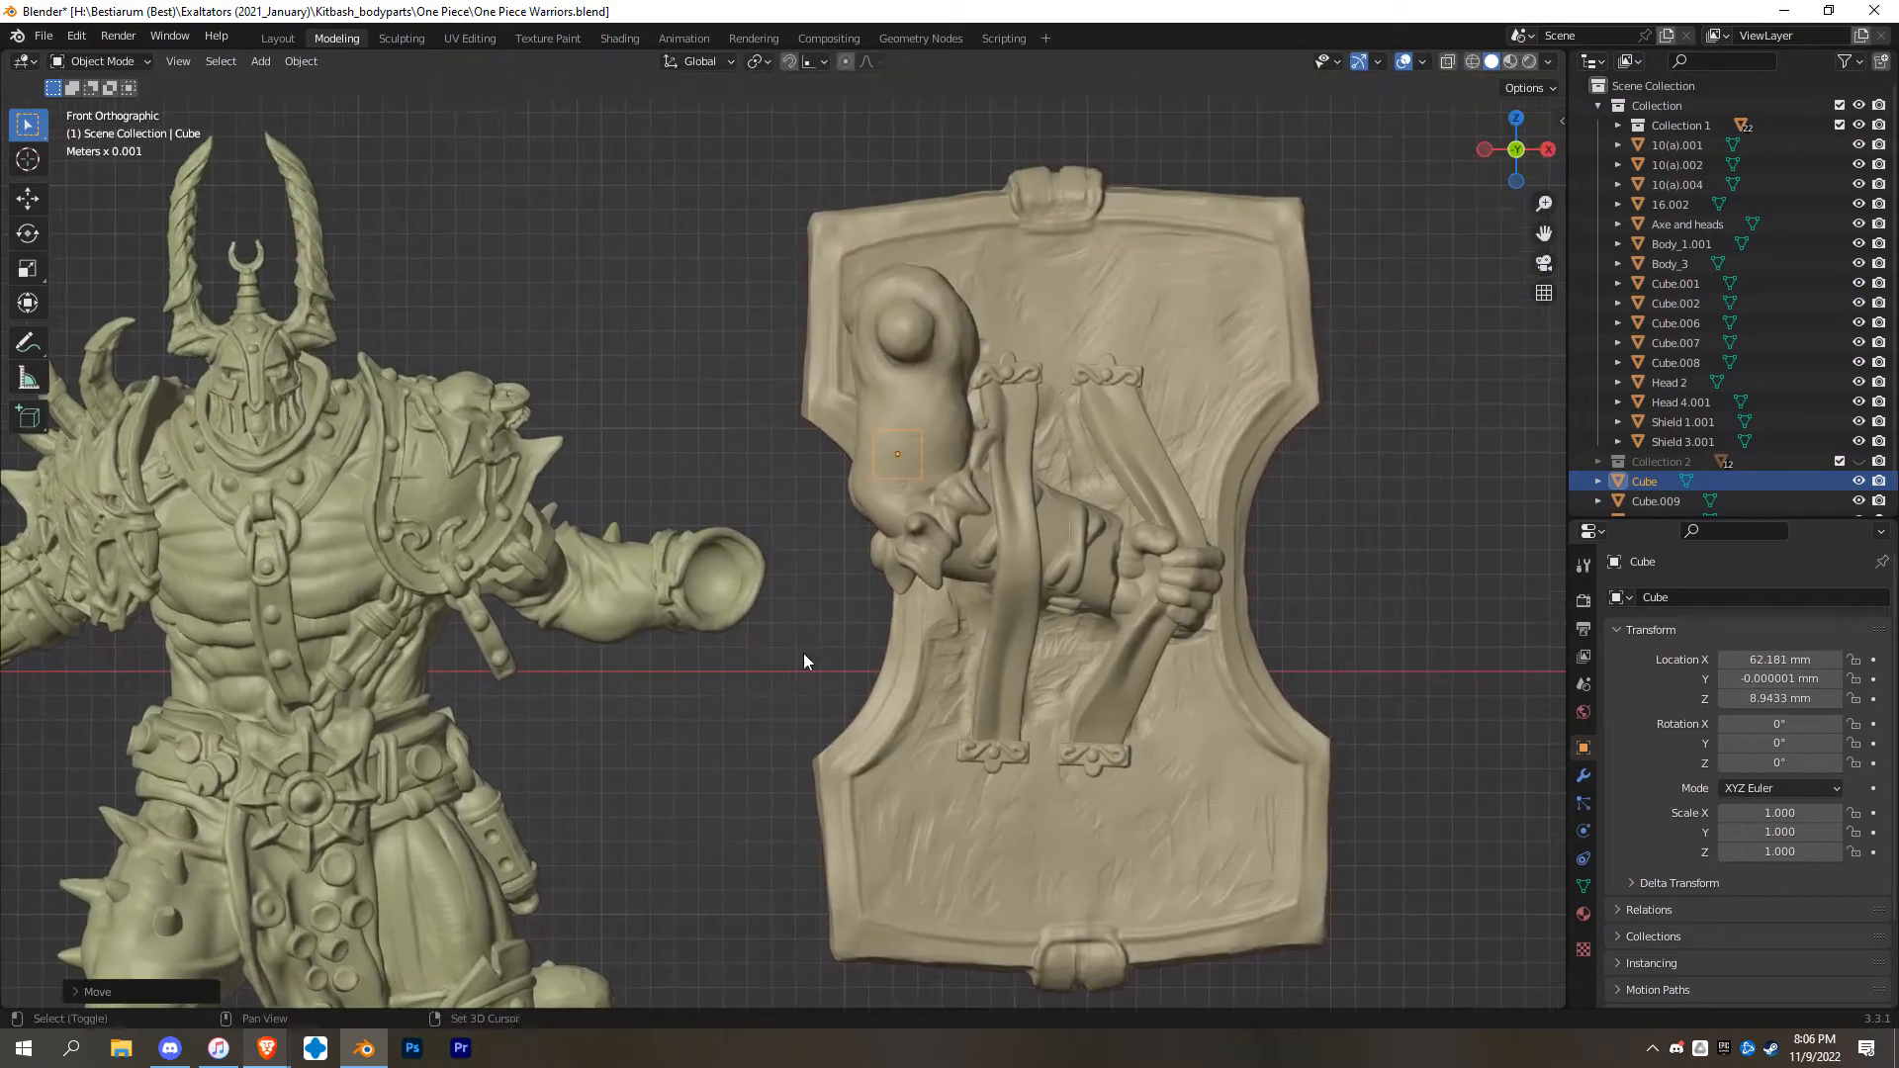
scroll(1048, 536, "up", 2)
middle_click_drag(1051, 542, 991, 621, "shift")
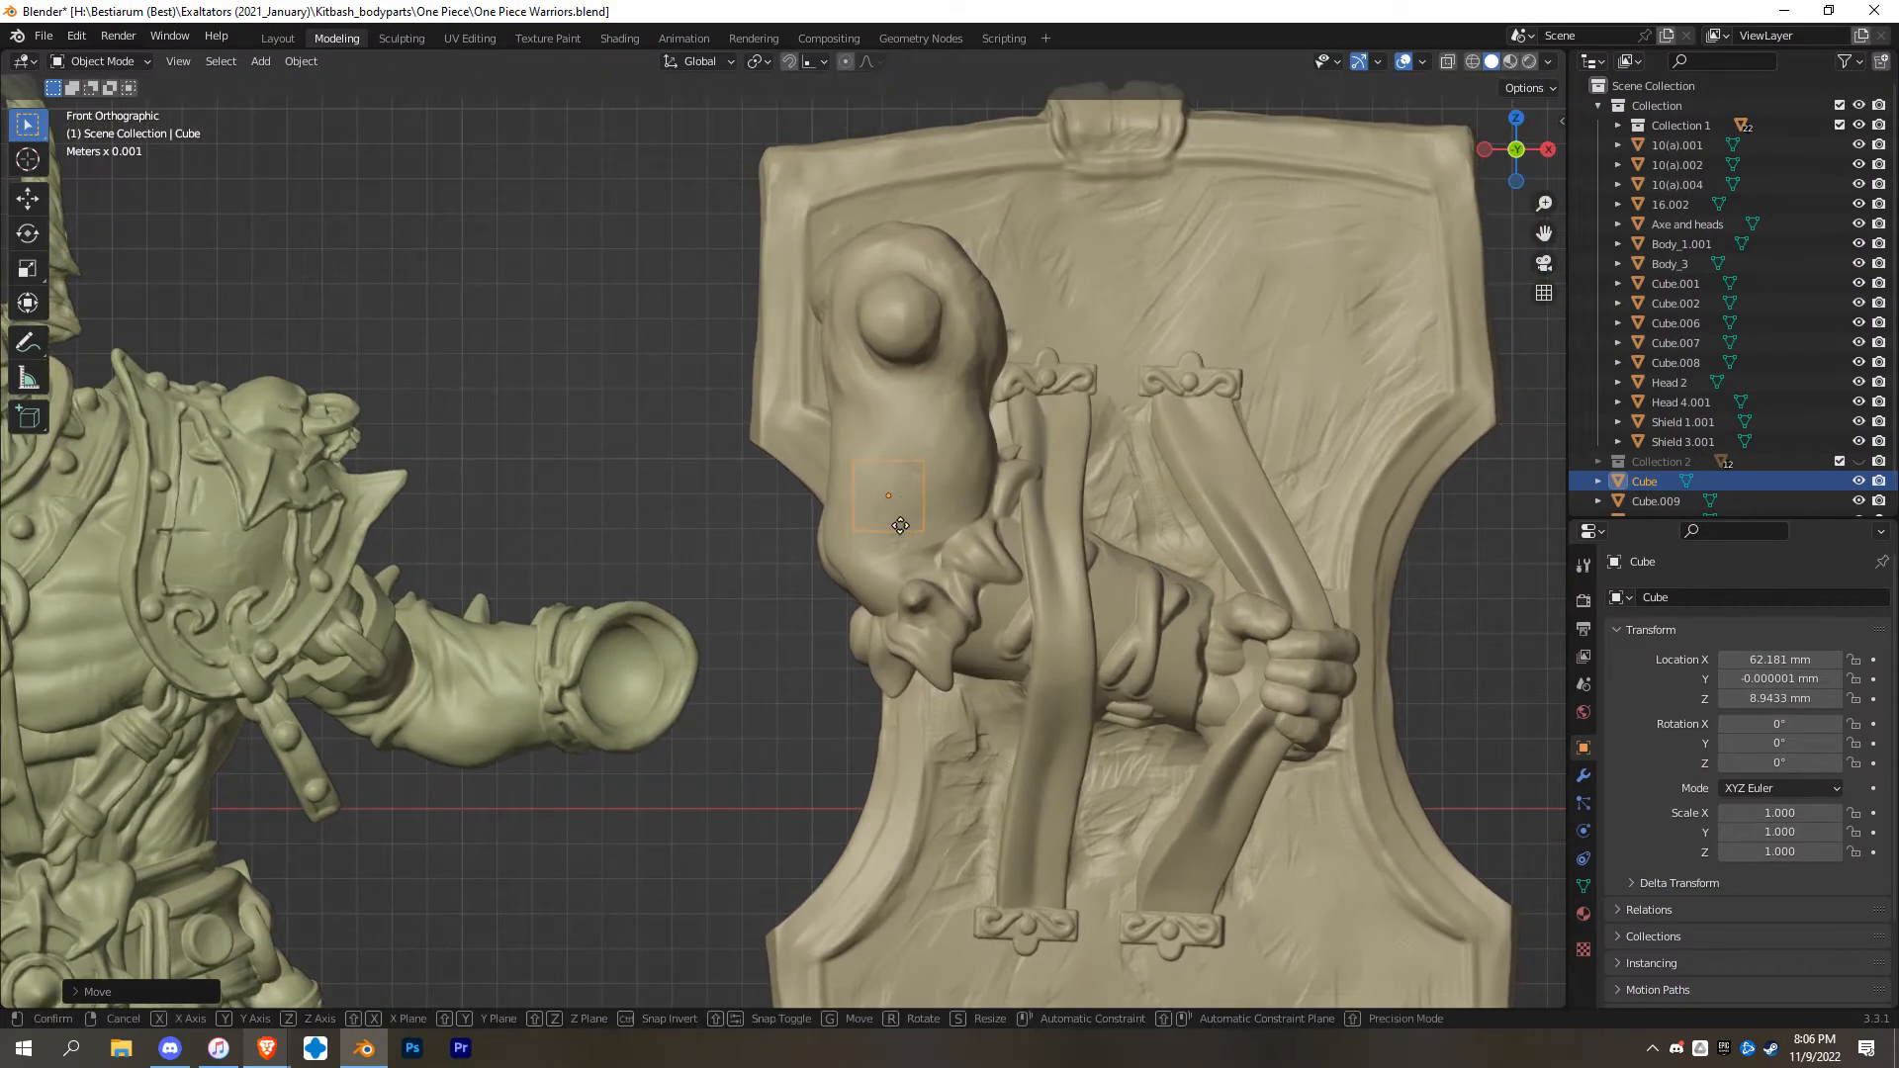
key("g")
left_click(928, 516)
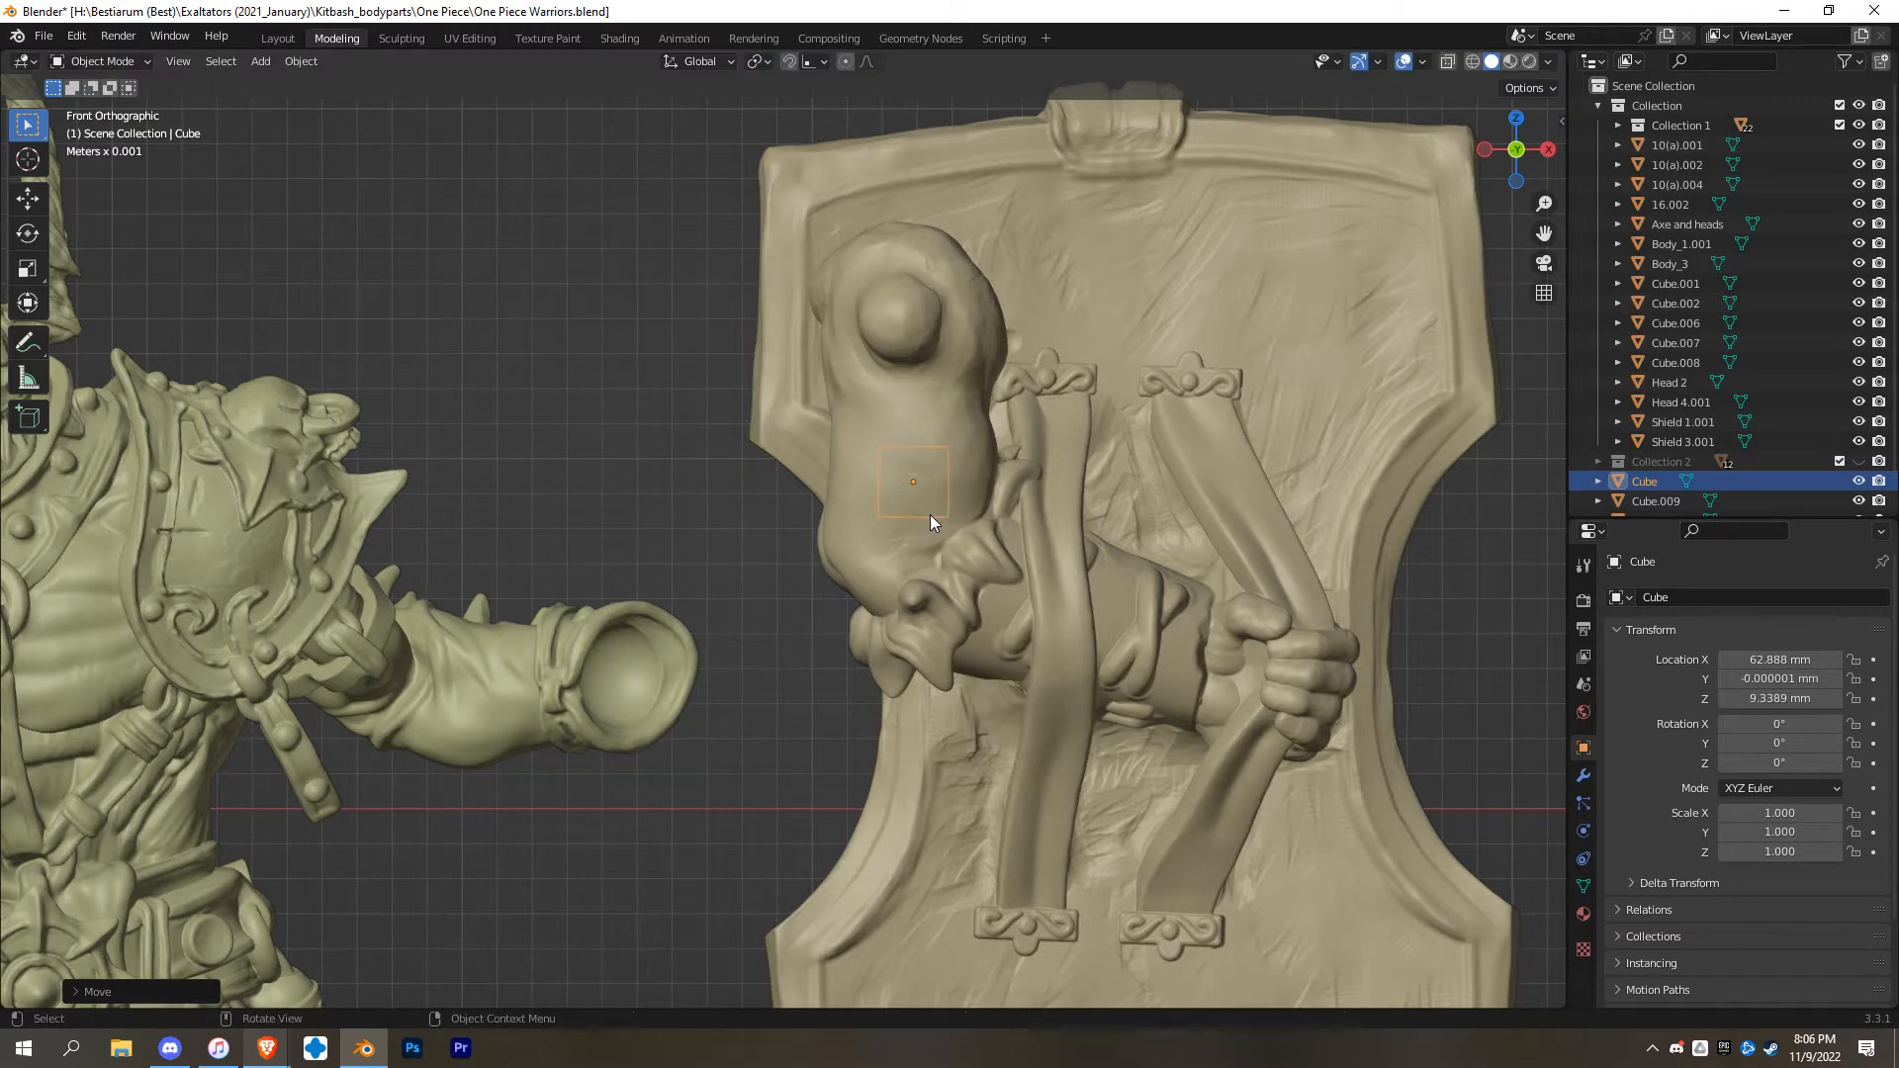
Stretch the cube along Z to a scale of about 10.9, making a tall block
key("s")
key("z")
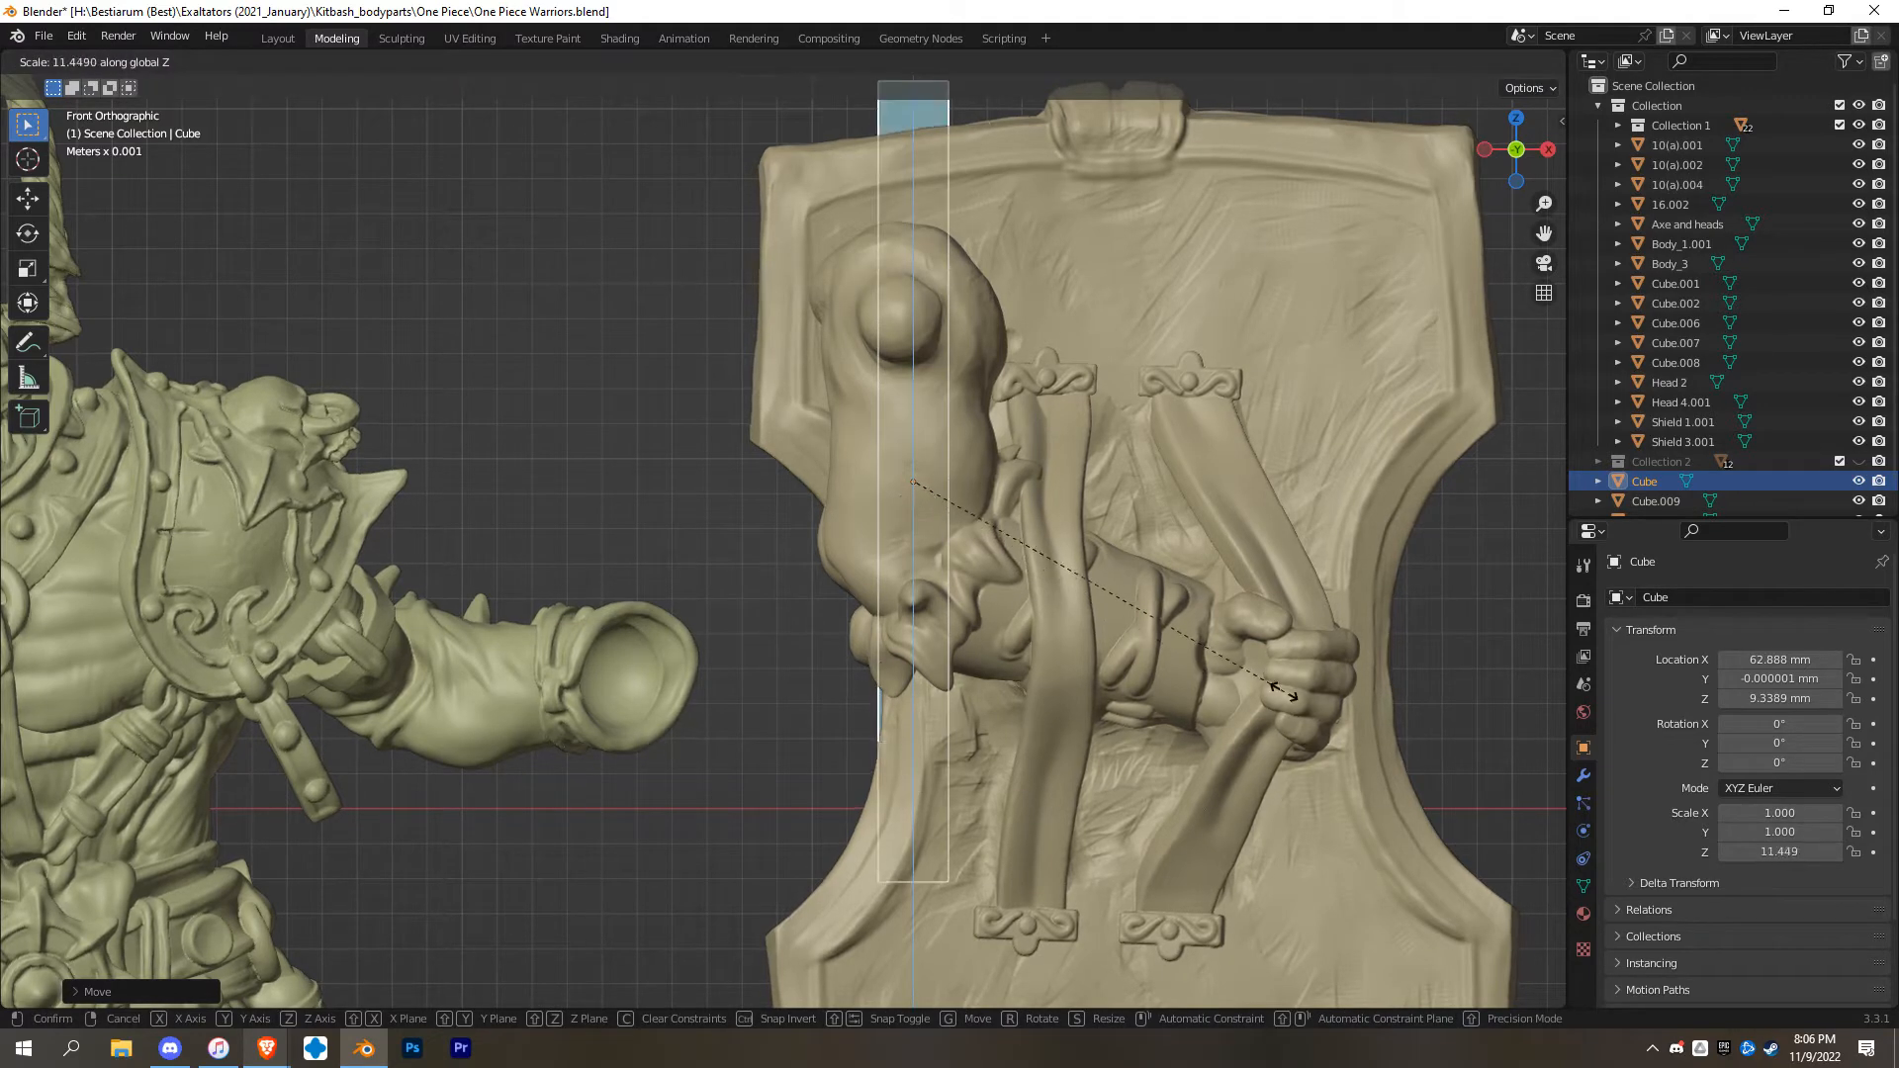
left_click(1231, 669)
middle_click_drag(971, 639, 939, 663)
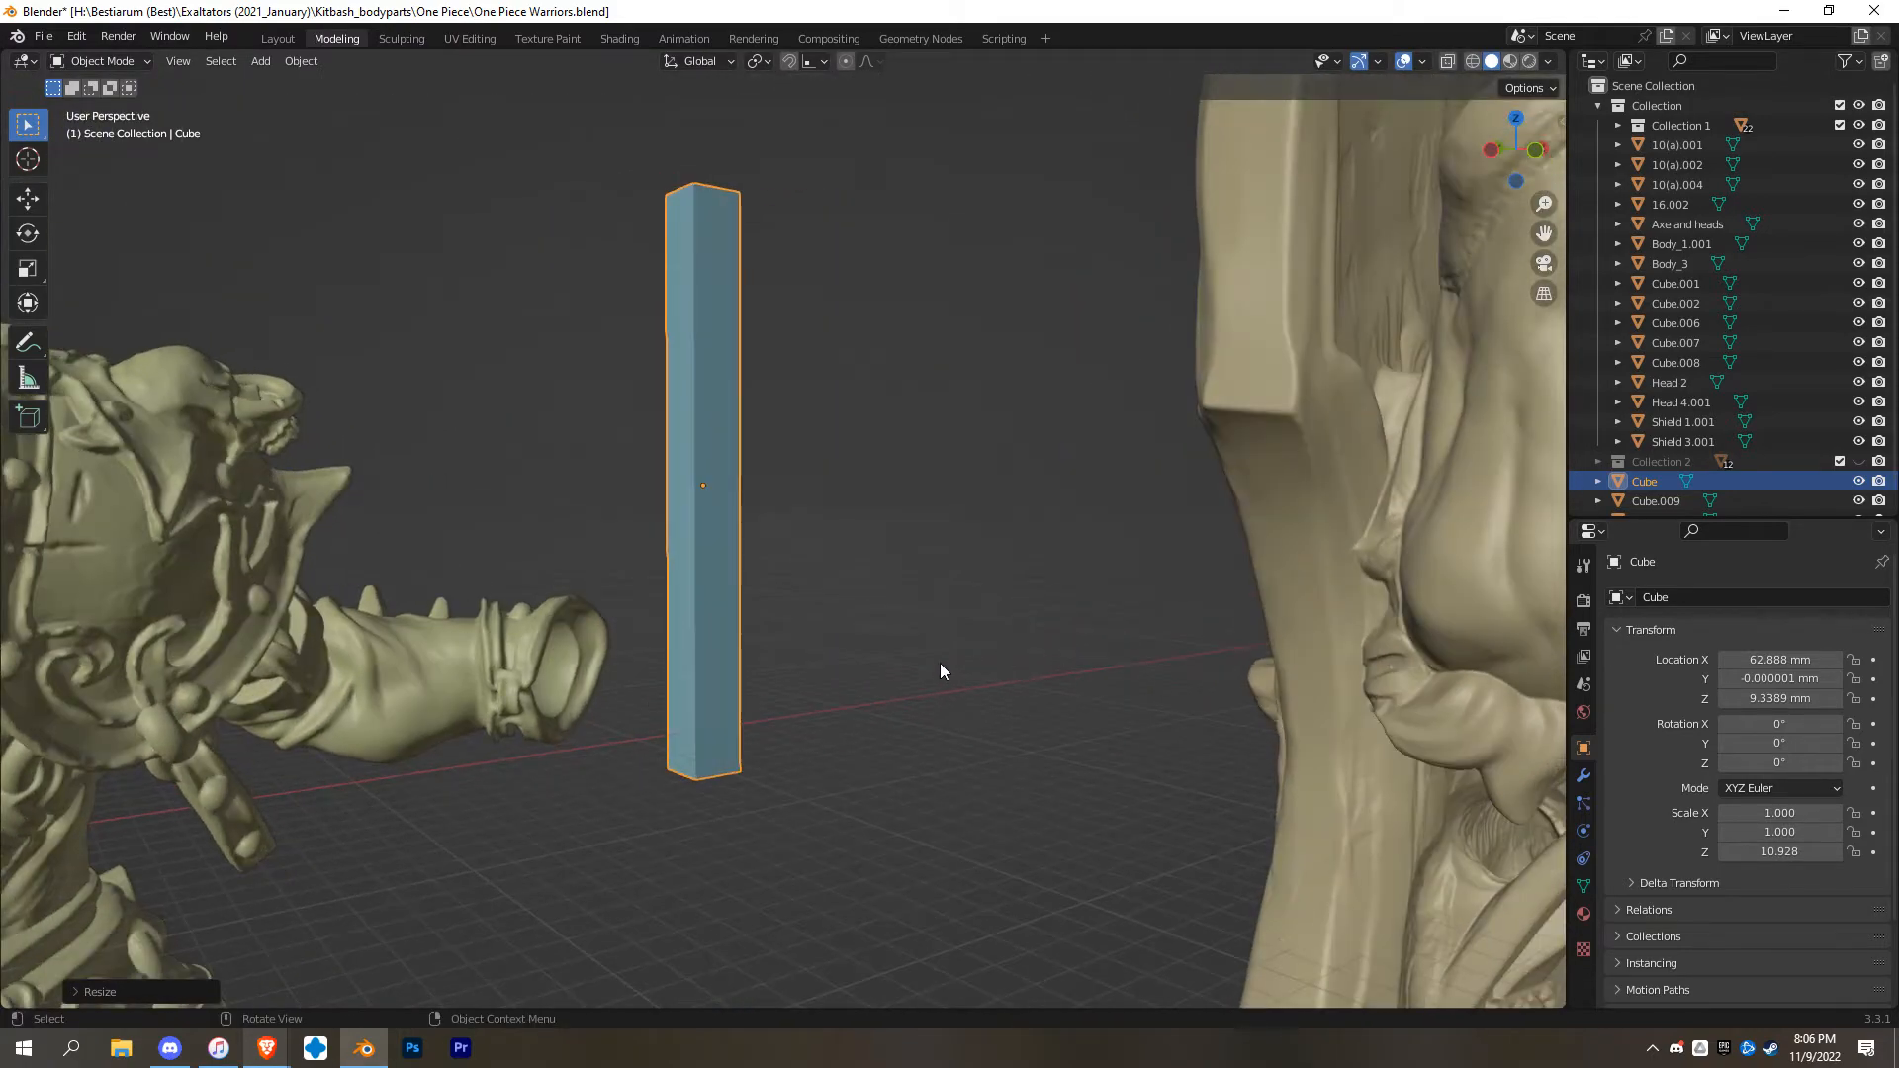
Widen the block along X to a scale of about 2.8 and centre it over the upper arm in front view
key("KP_1")
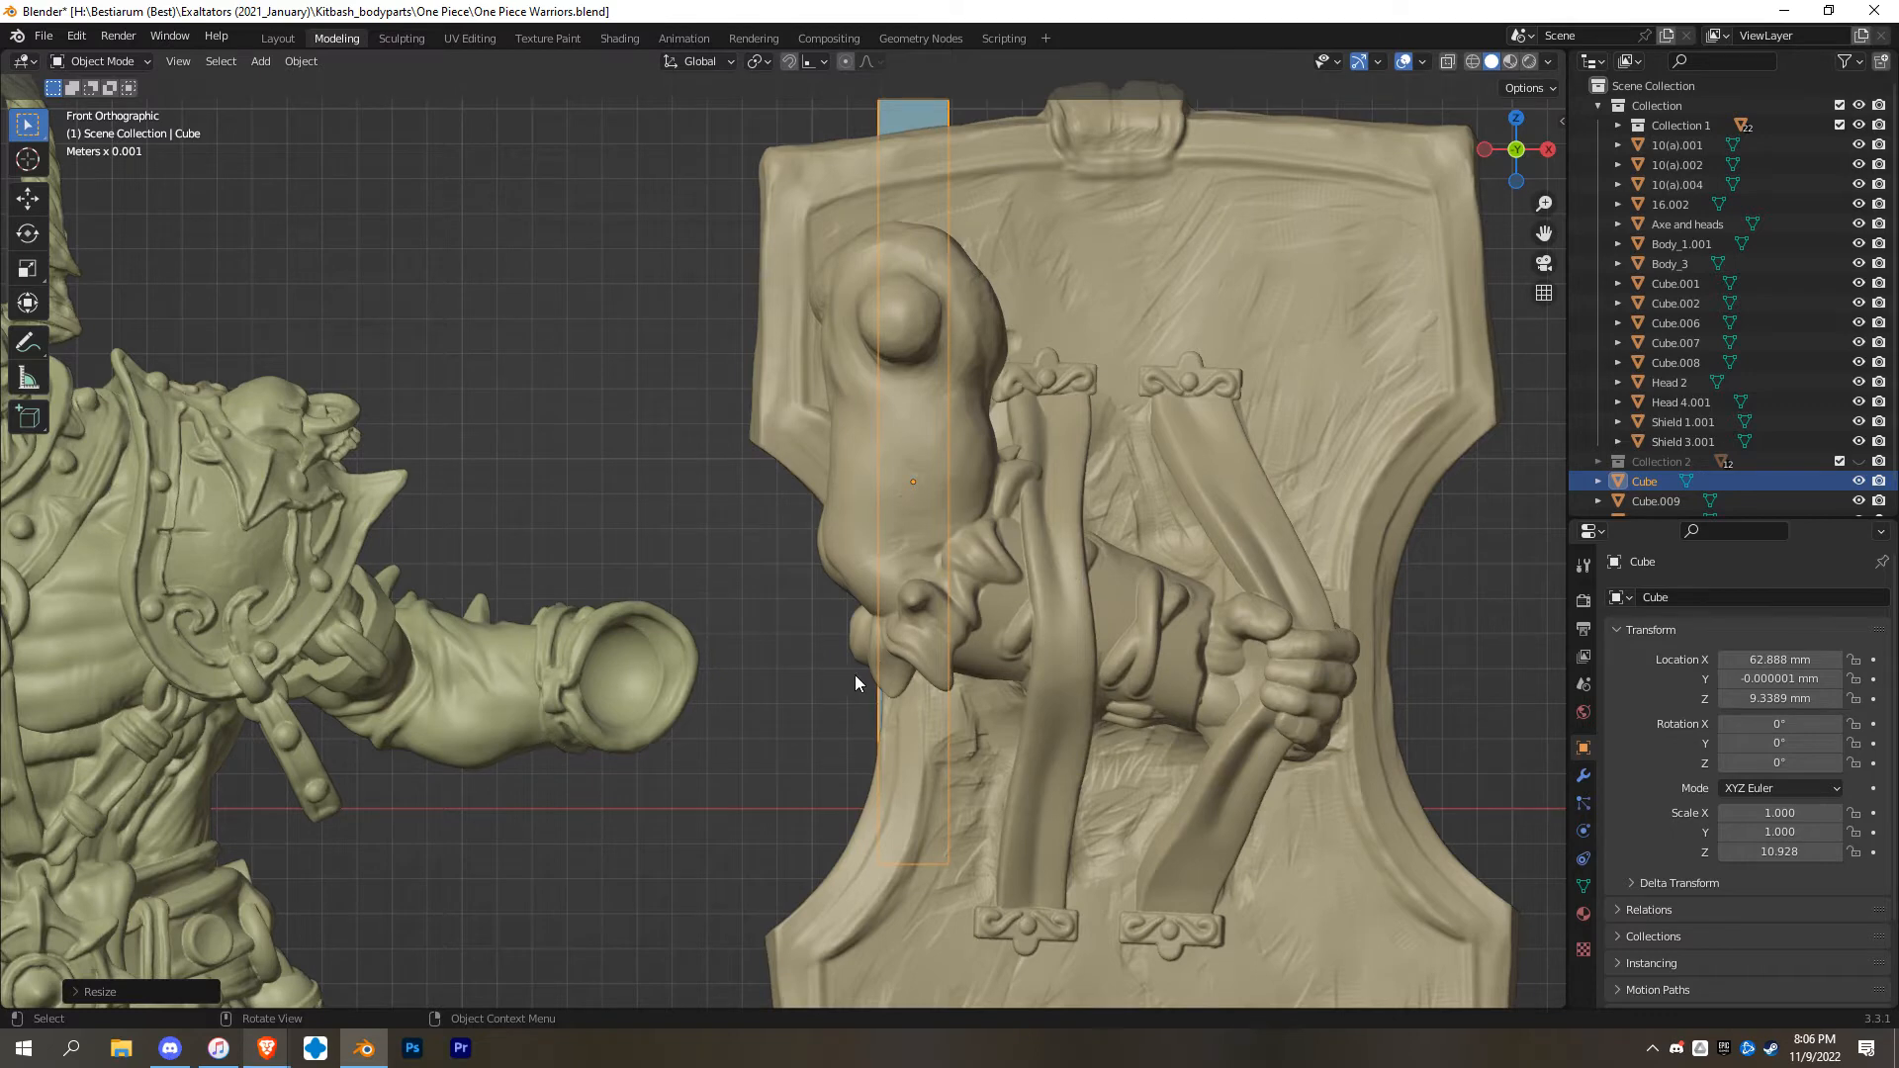
key("s")
key("x")
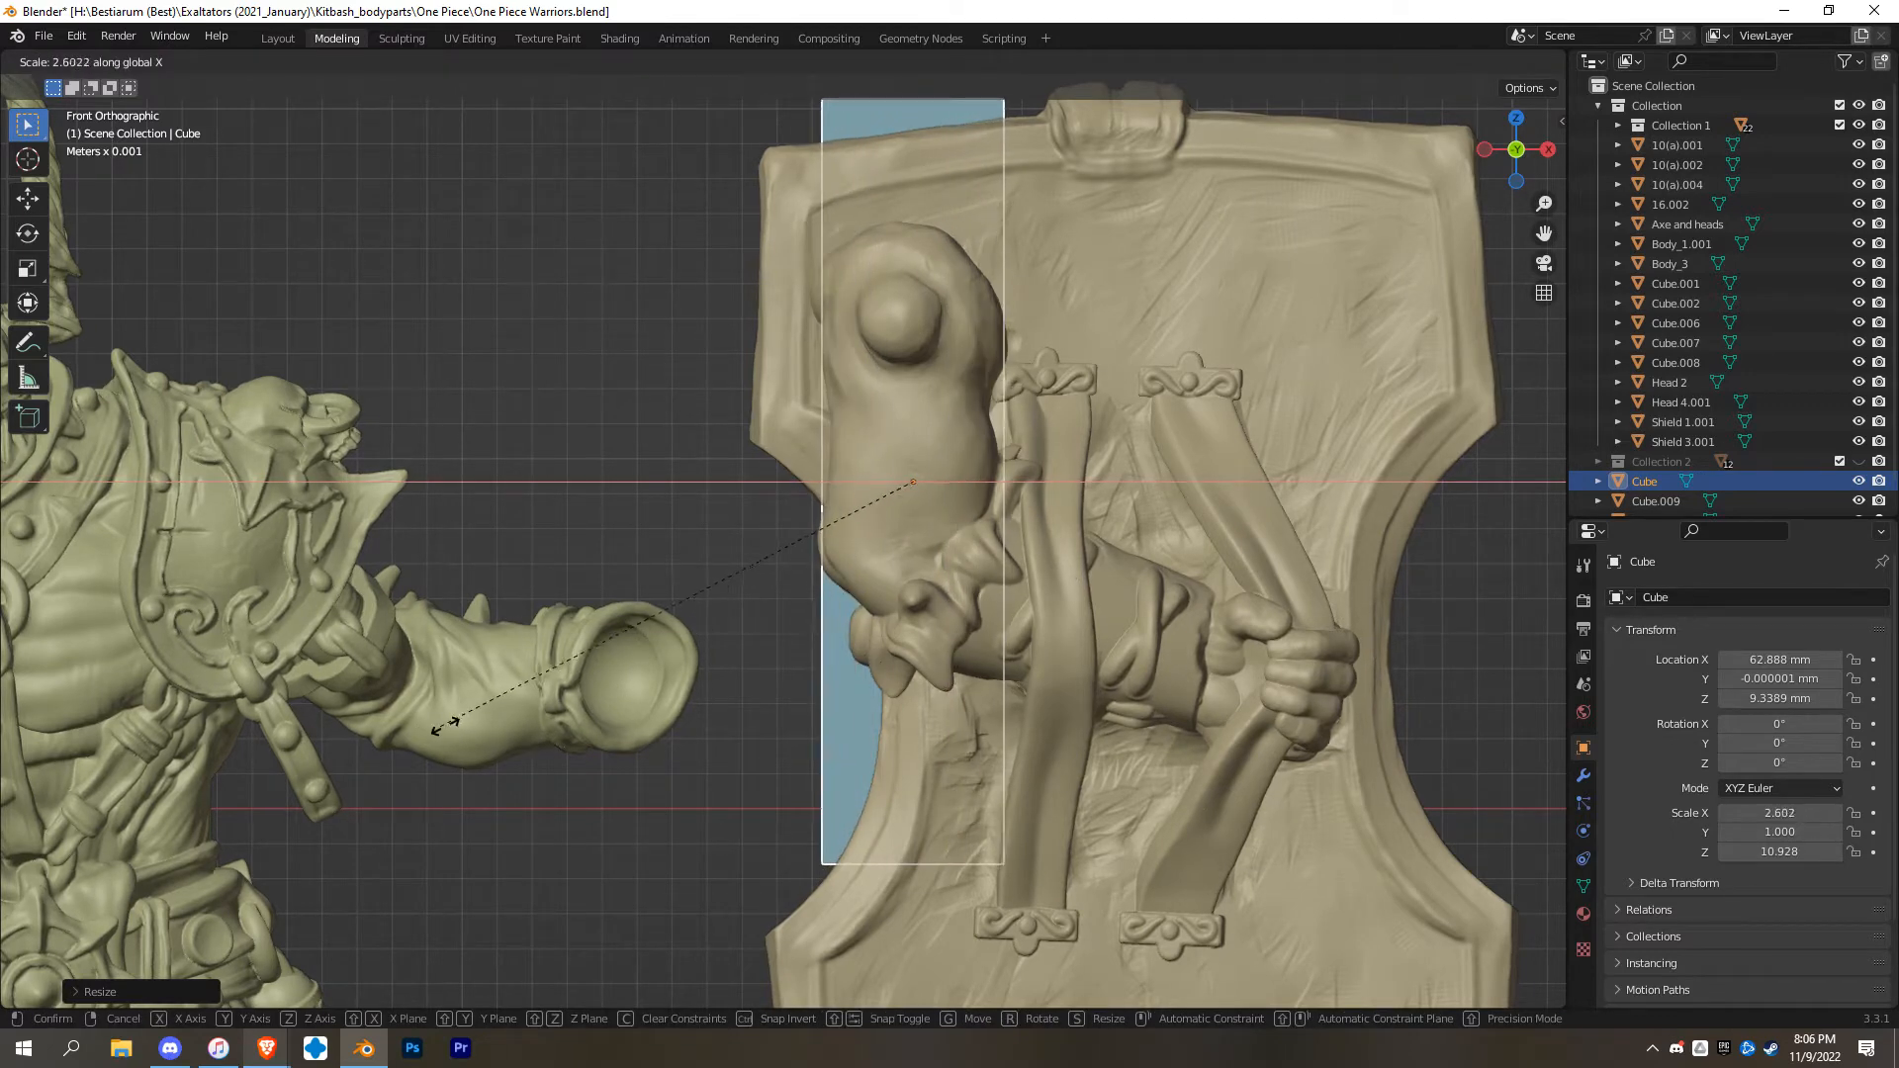
left_click(405, 737)
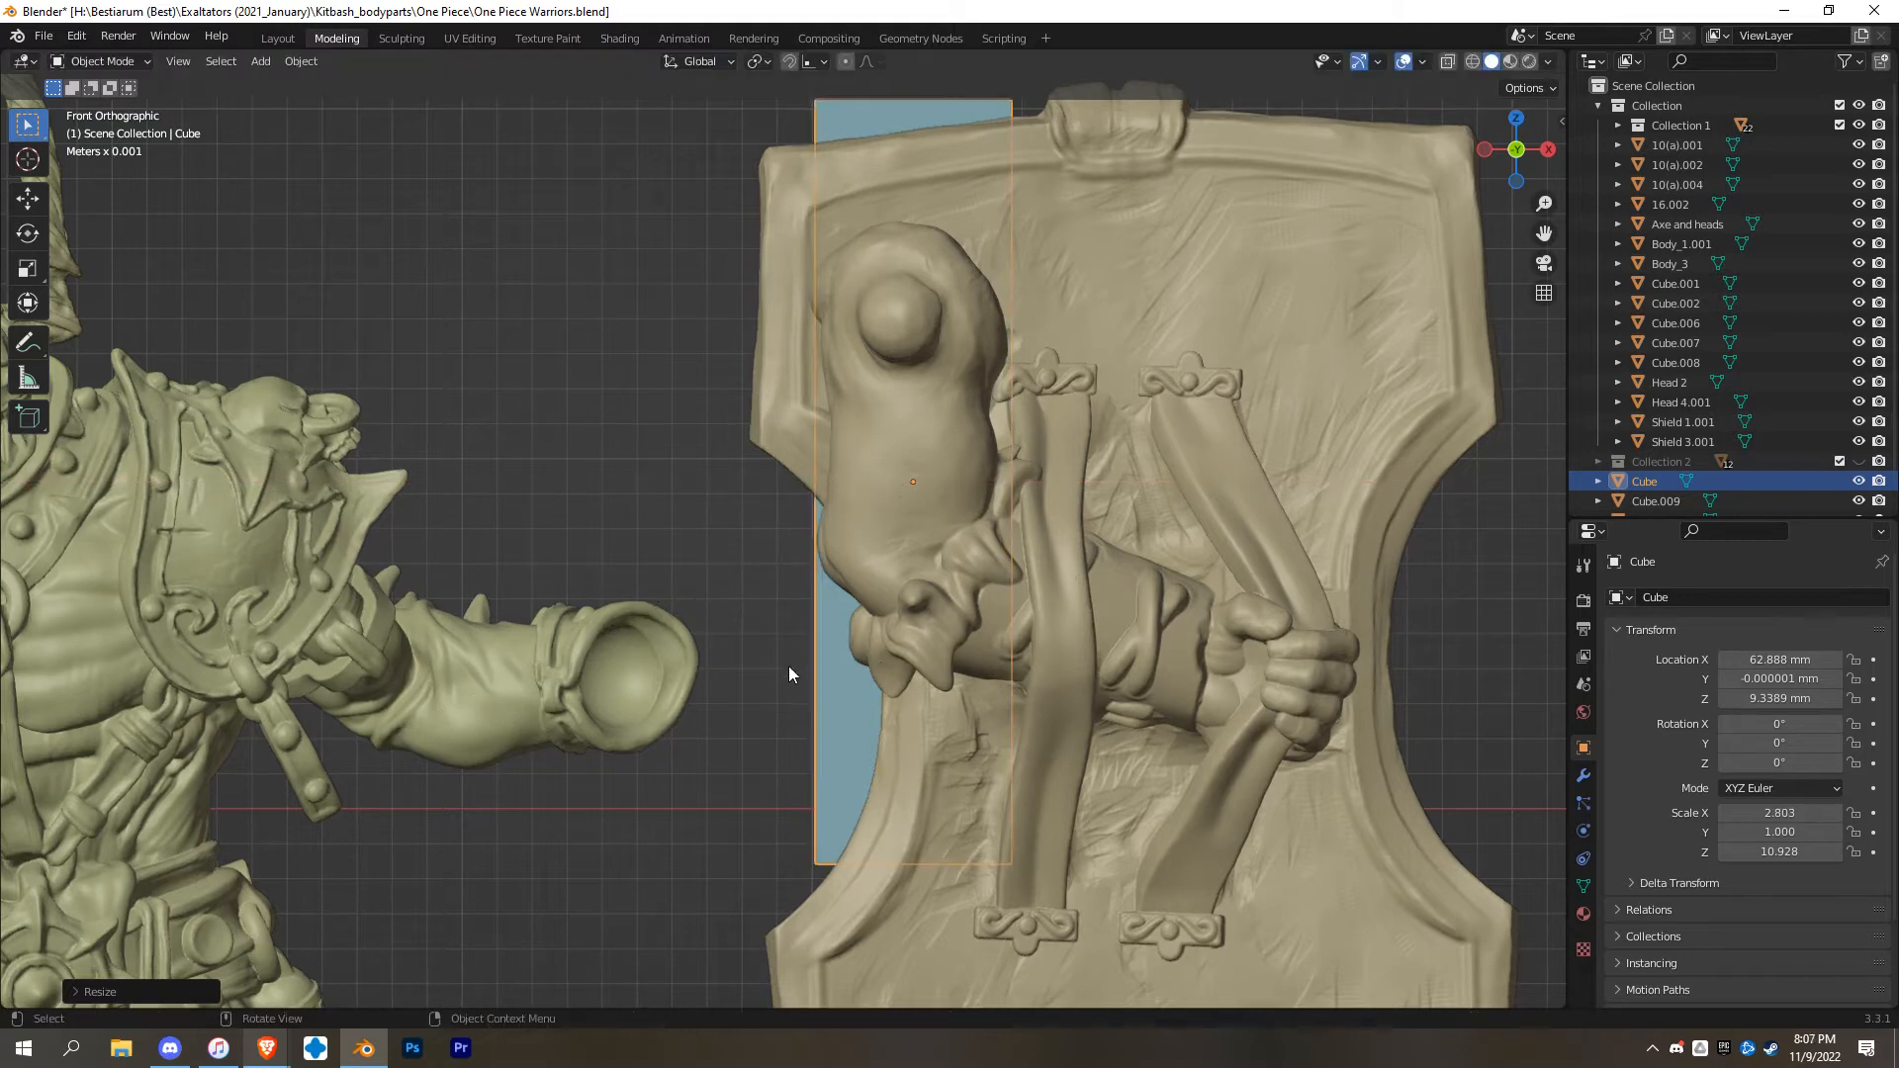
key("g")
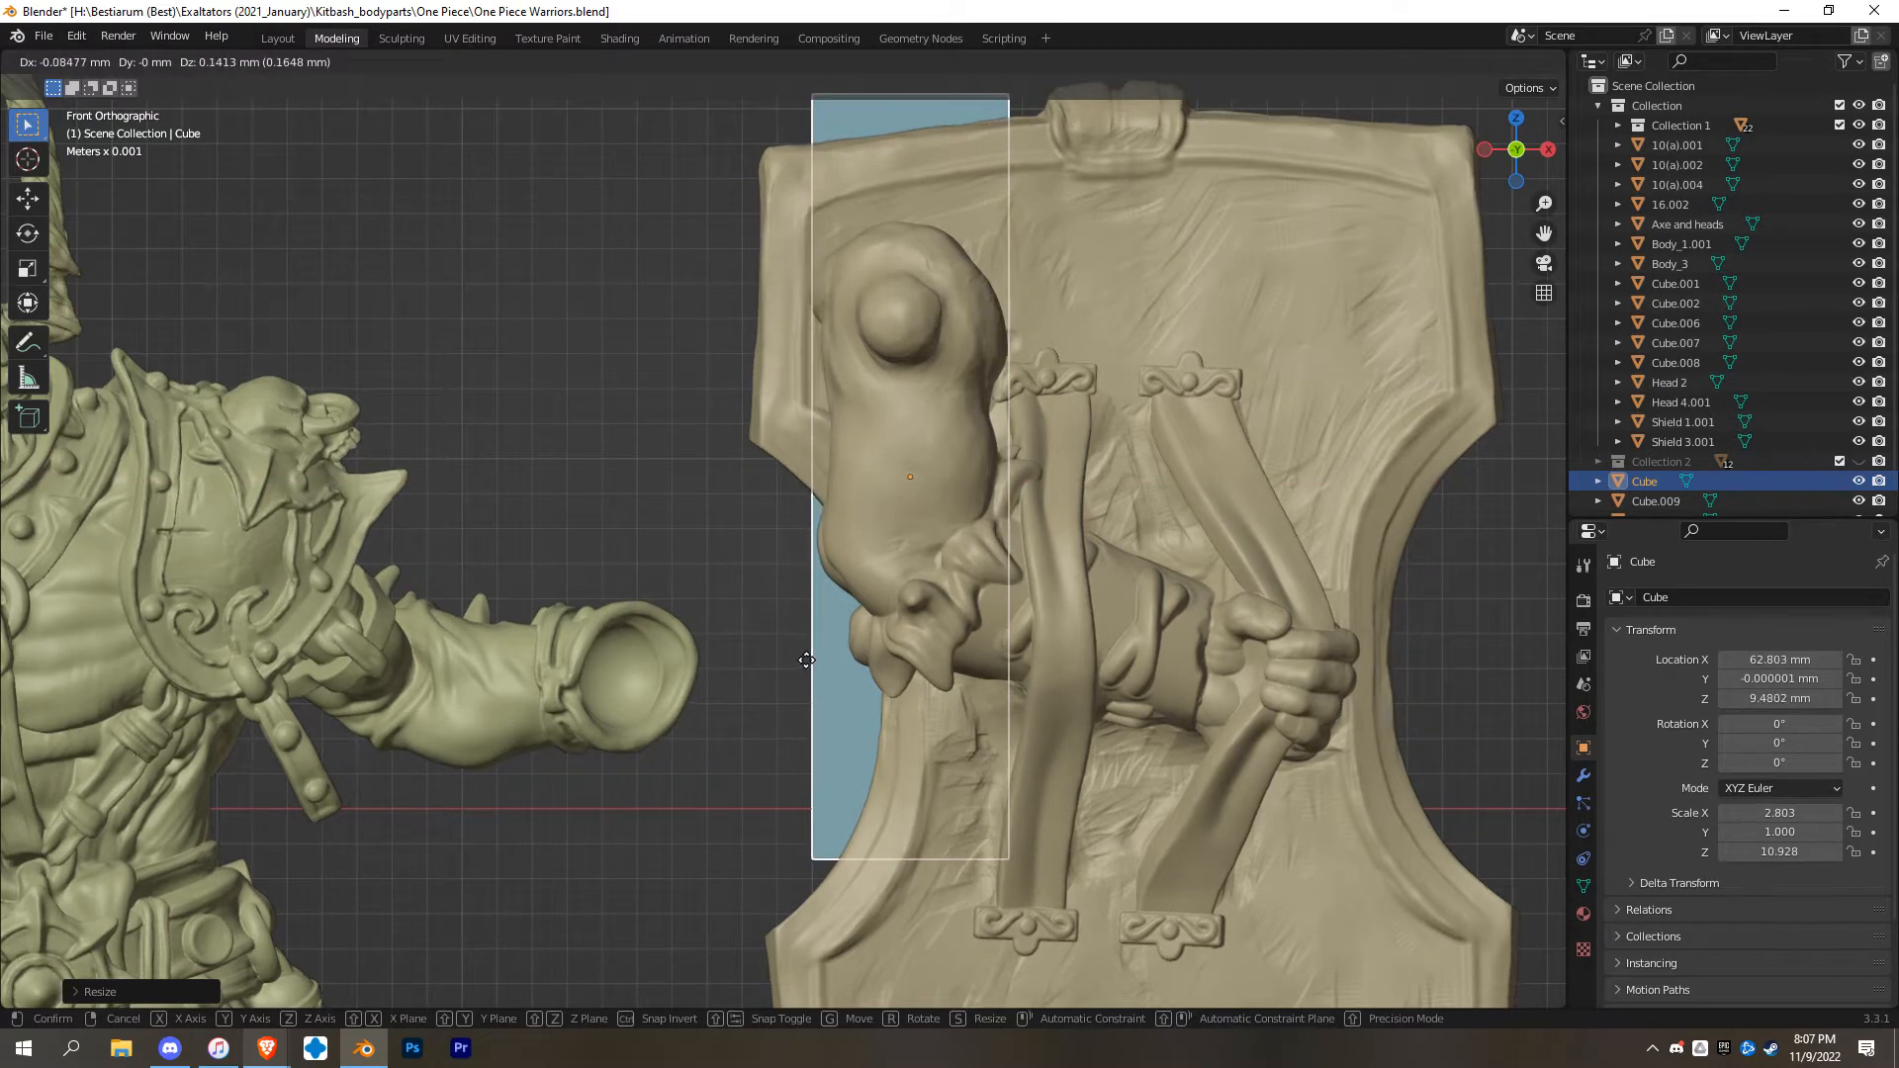
left_click(872, 631)
Move the block along Y to about -26.6 mm so it meets the shield's upper arm
middle_click_drag(939, 608, 1007, 675)
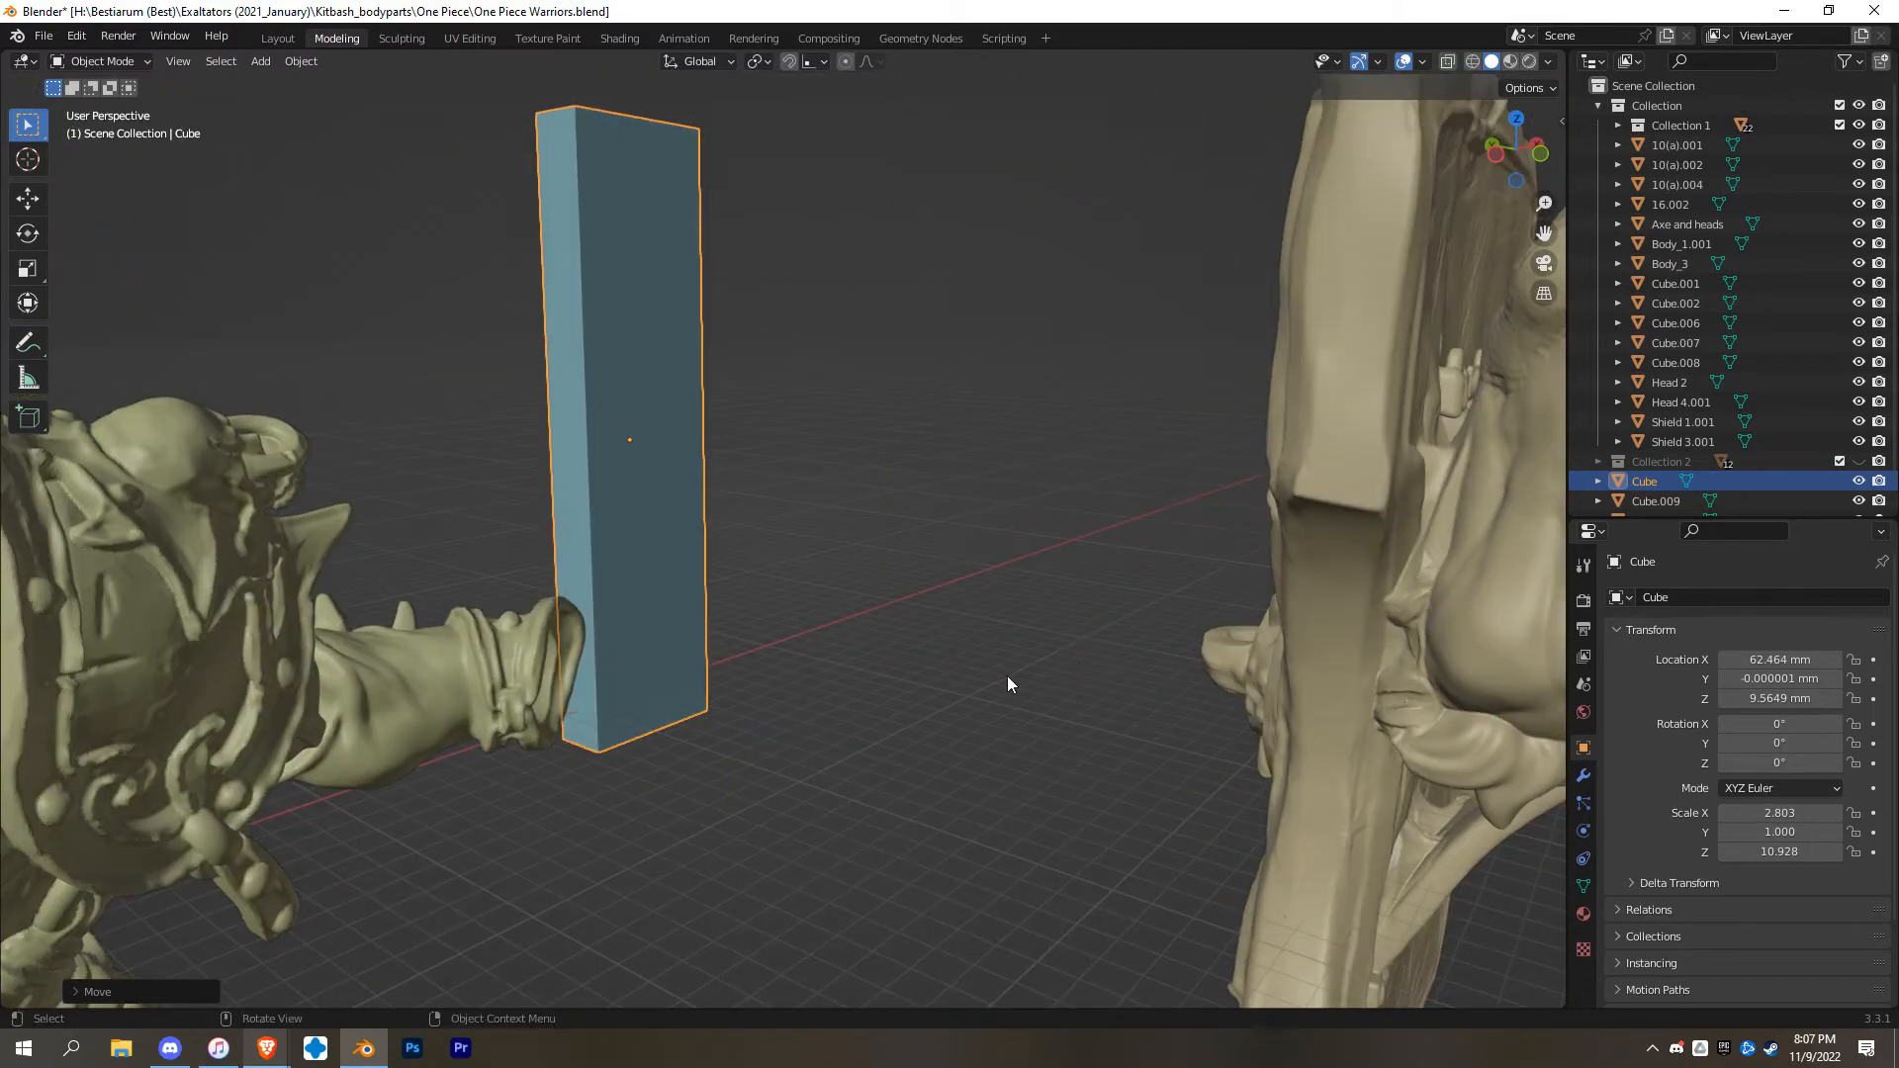
scroll(1007, 683, "down", 4)
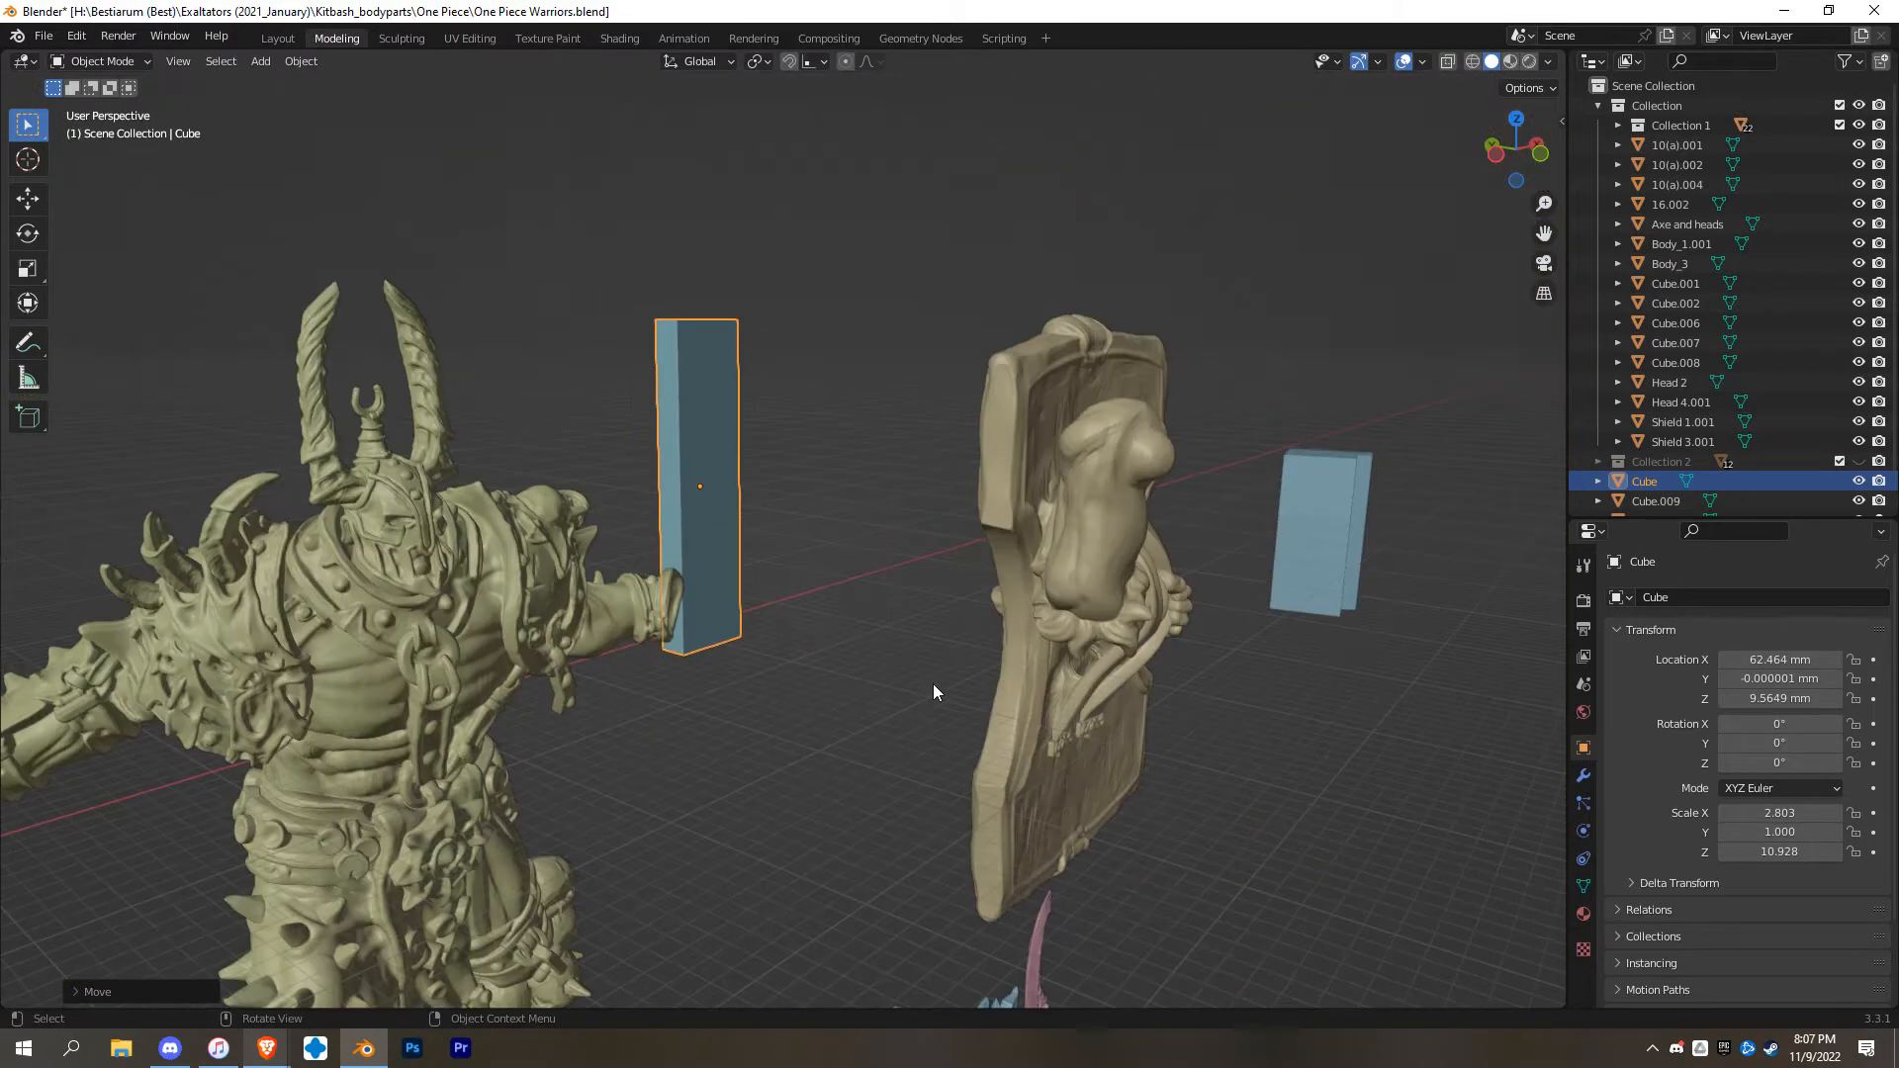
key("g")
key("y")
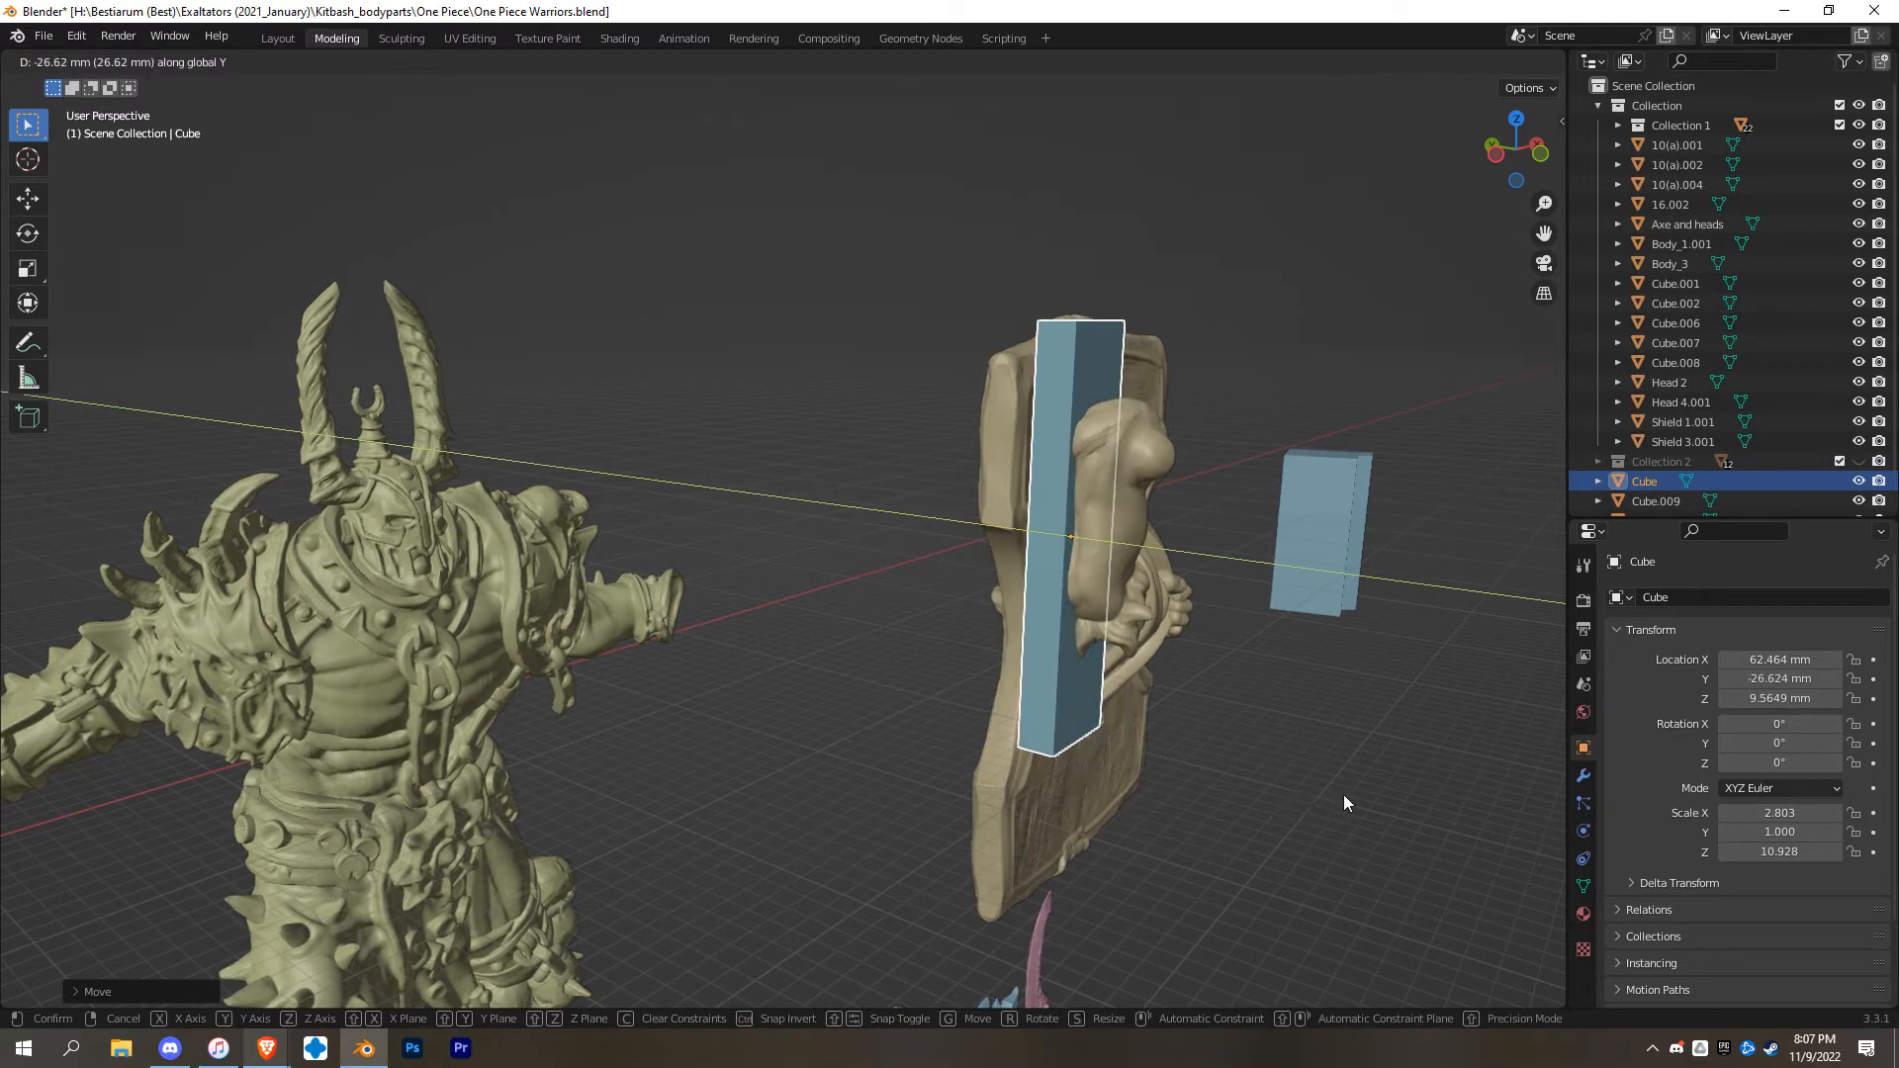
left_click(1343, 793)
In side view, position the block against the shield's inner face at about Y -28.2 mm and scale it along Y to about 3.2
middle_click_drag(1416, 748, 326, 673)
key("ctrl+KP_3")
scroll(1249, 666, "up", 5)
scroll(518, 638, "up", 4)
middle_click_drag(619, 625, 728, 653, "shift")
scroll(739, 617, "down", 4)
left_click_drag(697, 630, 763, 625)
key("s")
key("y")
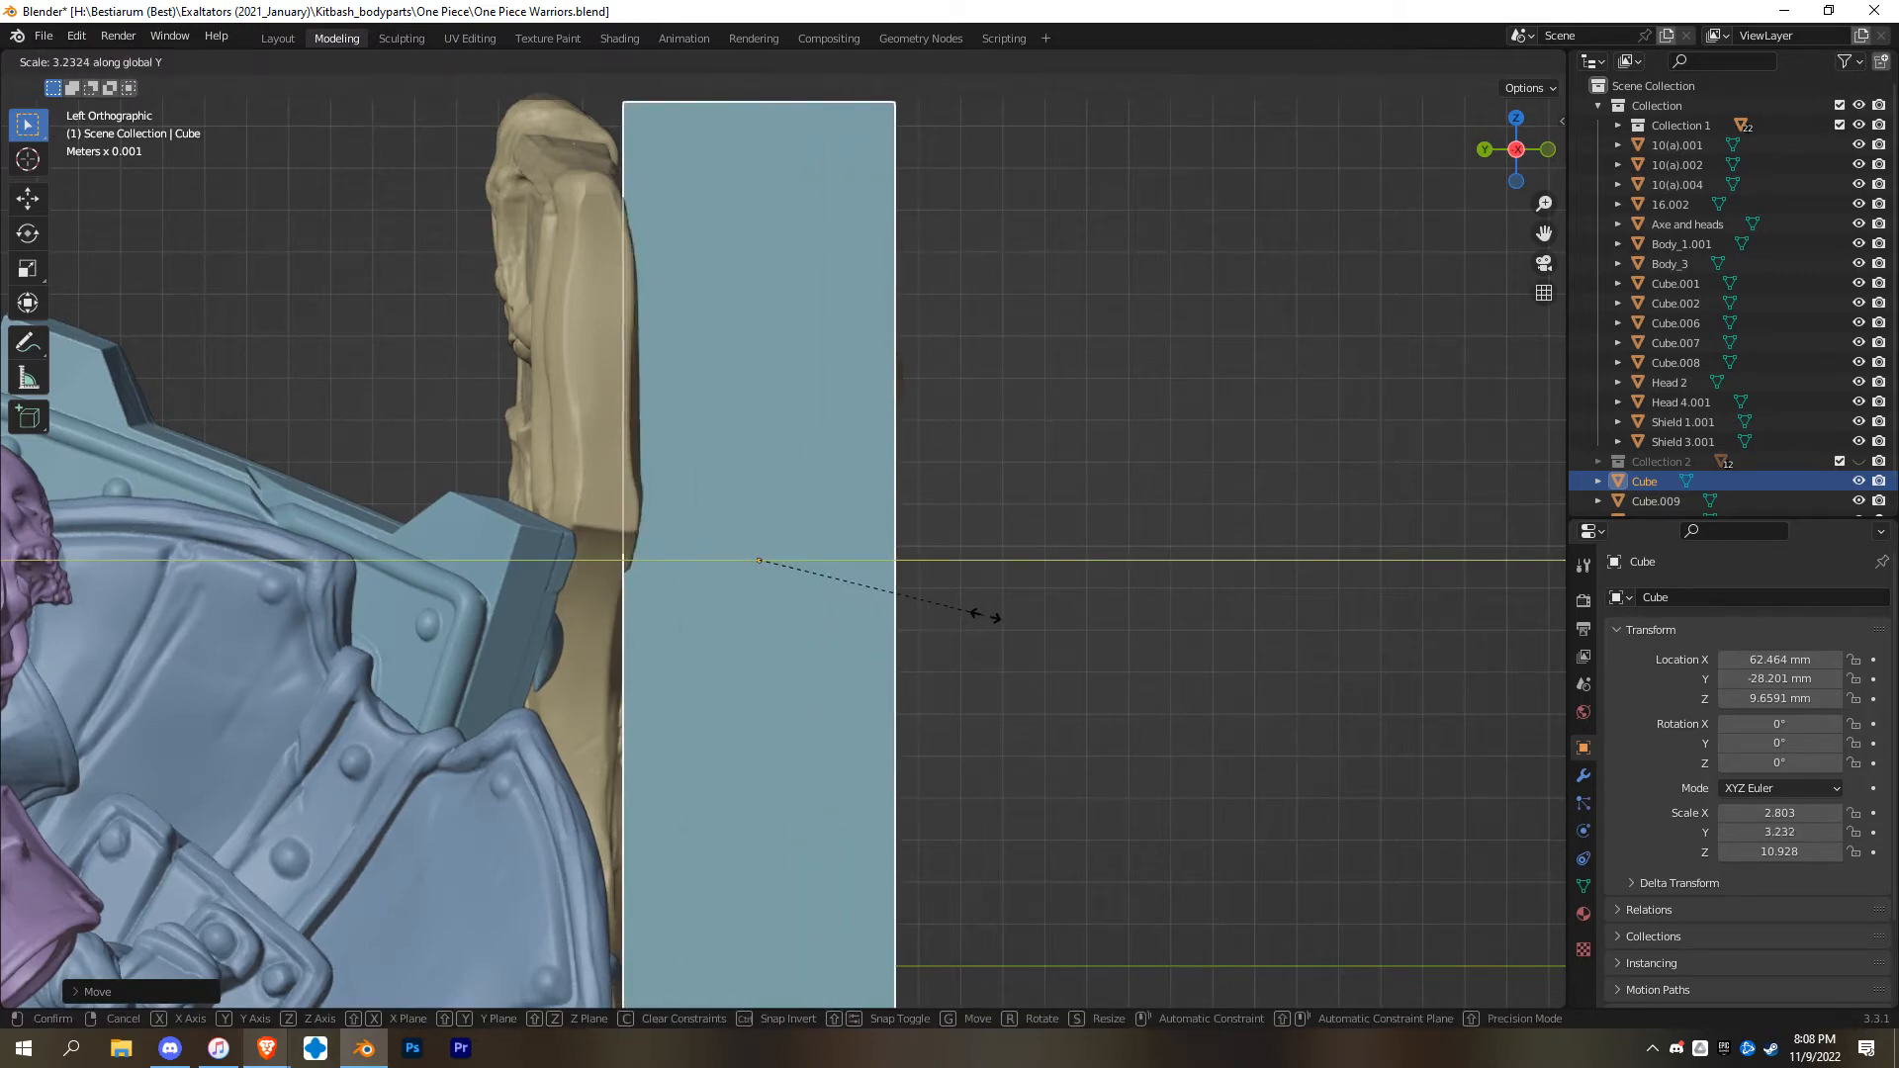
left_click(981, 614)
Nudge the block along Y to about -28.4 mm, just clear of the shield's face
middle_click_drag(828, 656, 1174, 615)
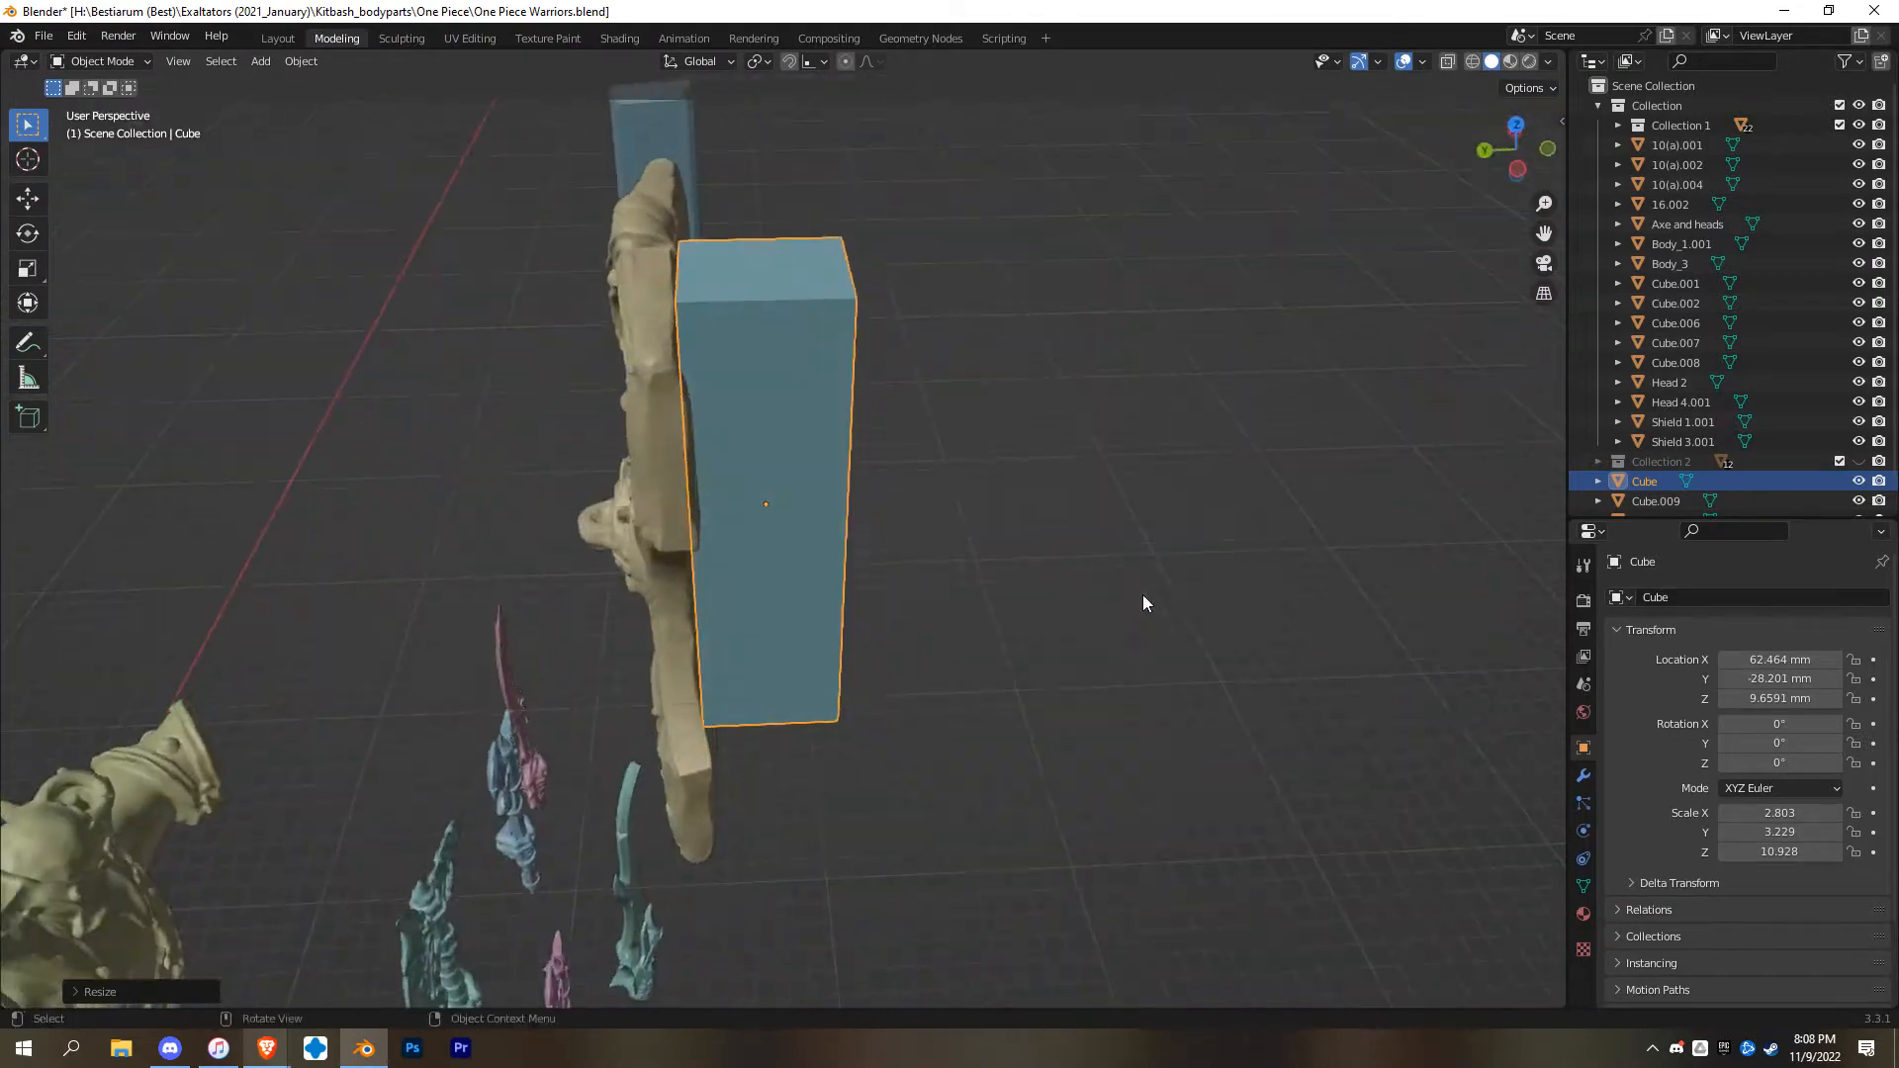
scroll(857, 560, "up", 5)
middle_click_drag(856, 559, 890, 446)
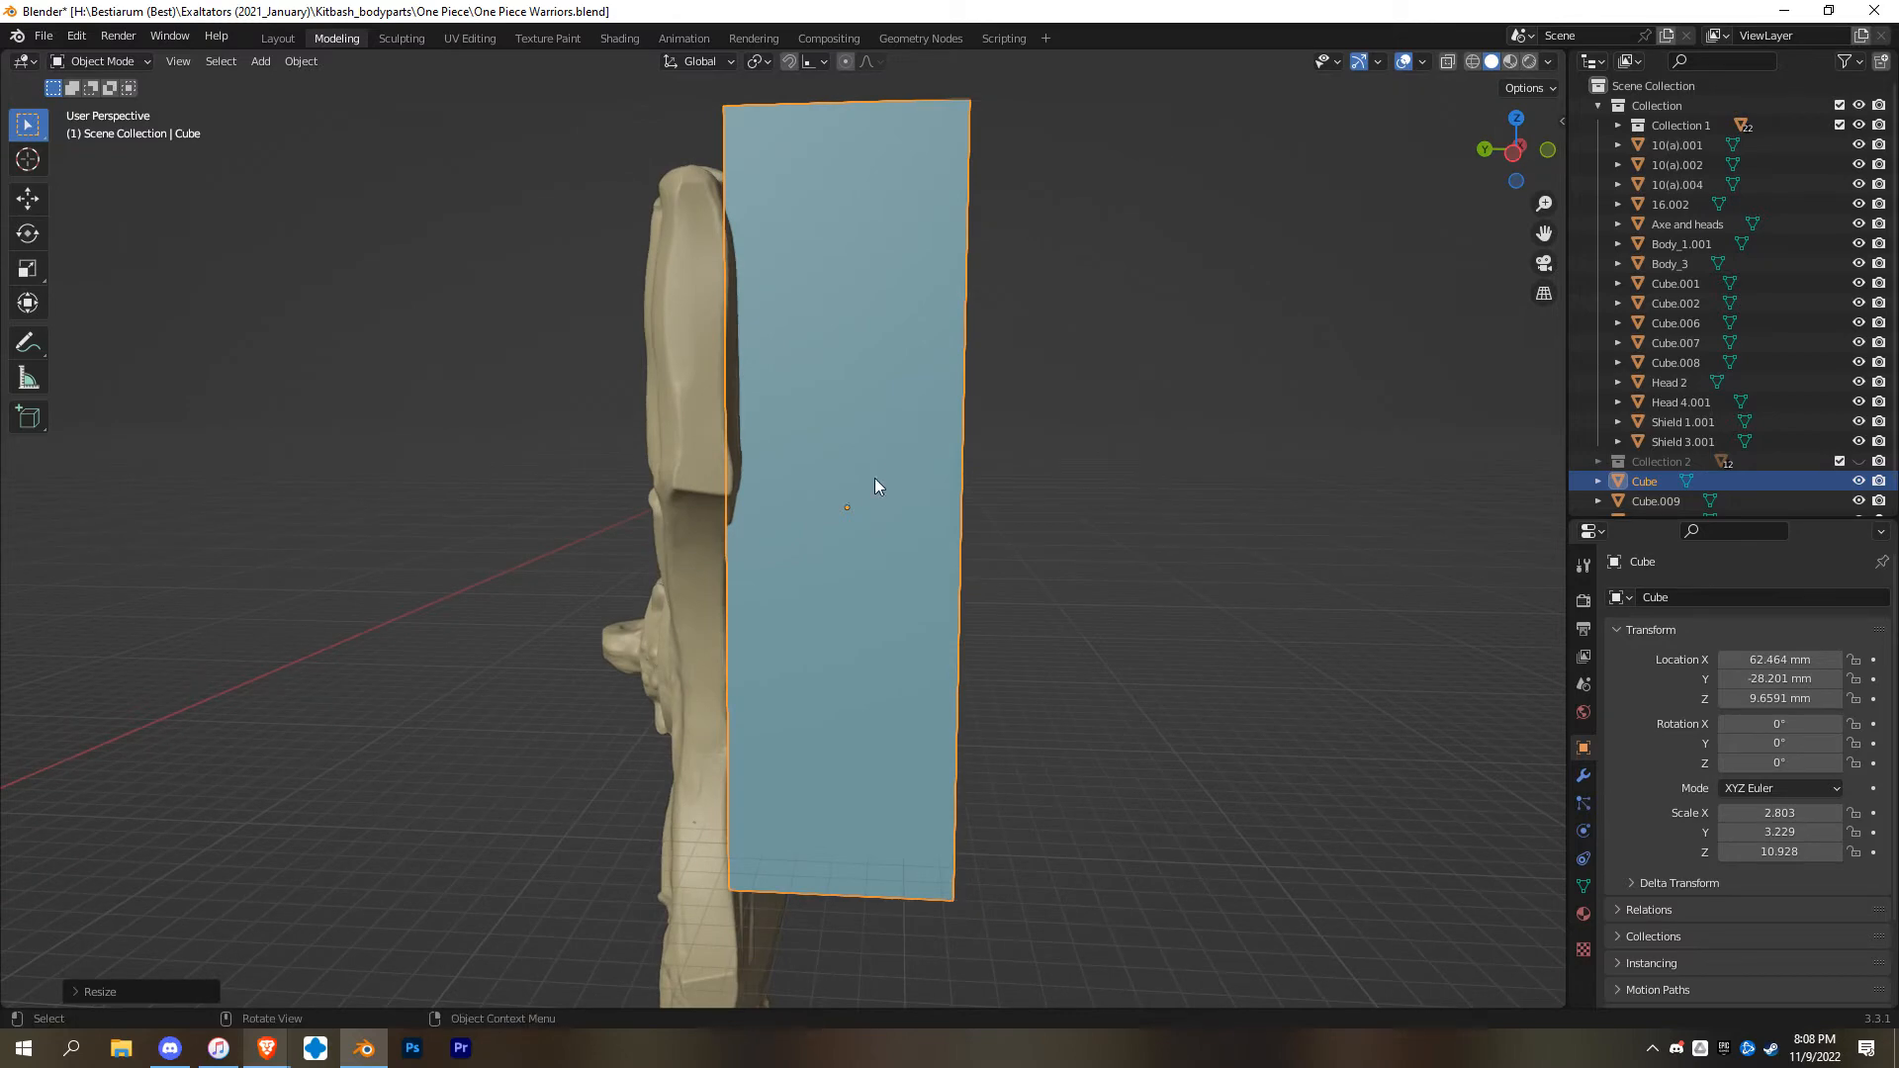
key("g")
key("y")
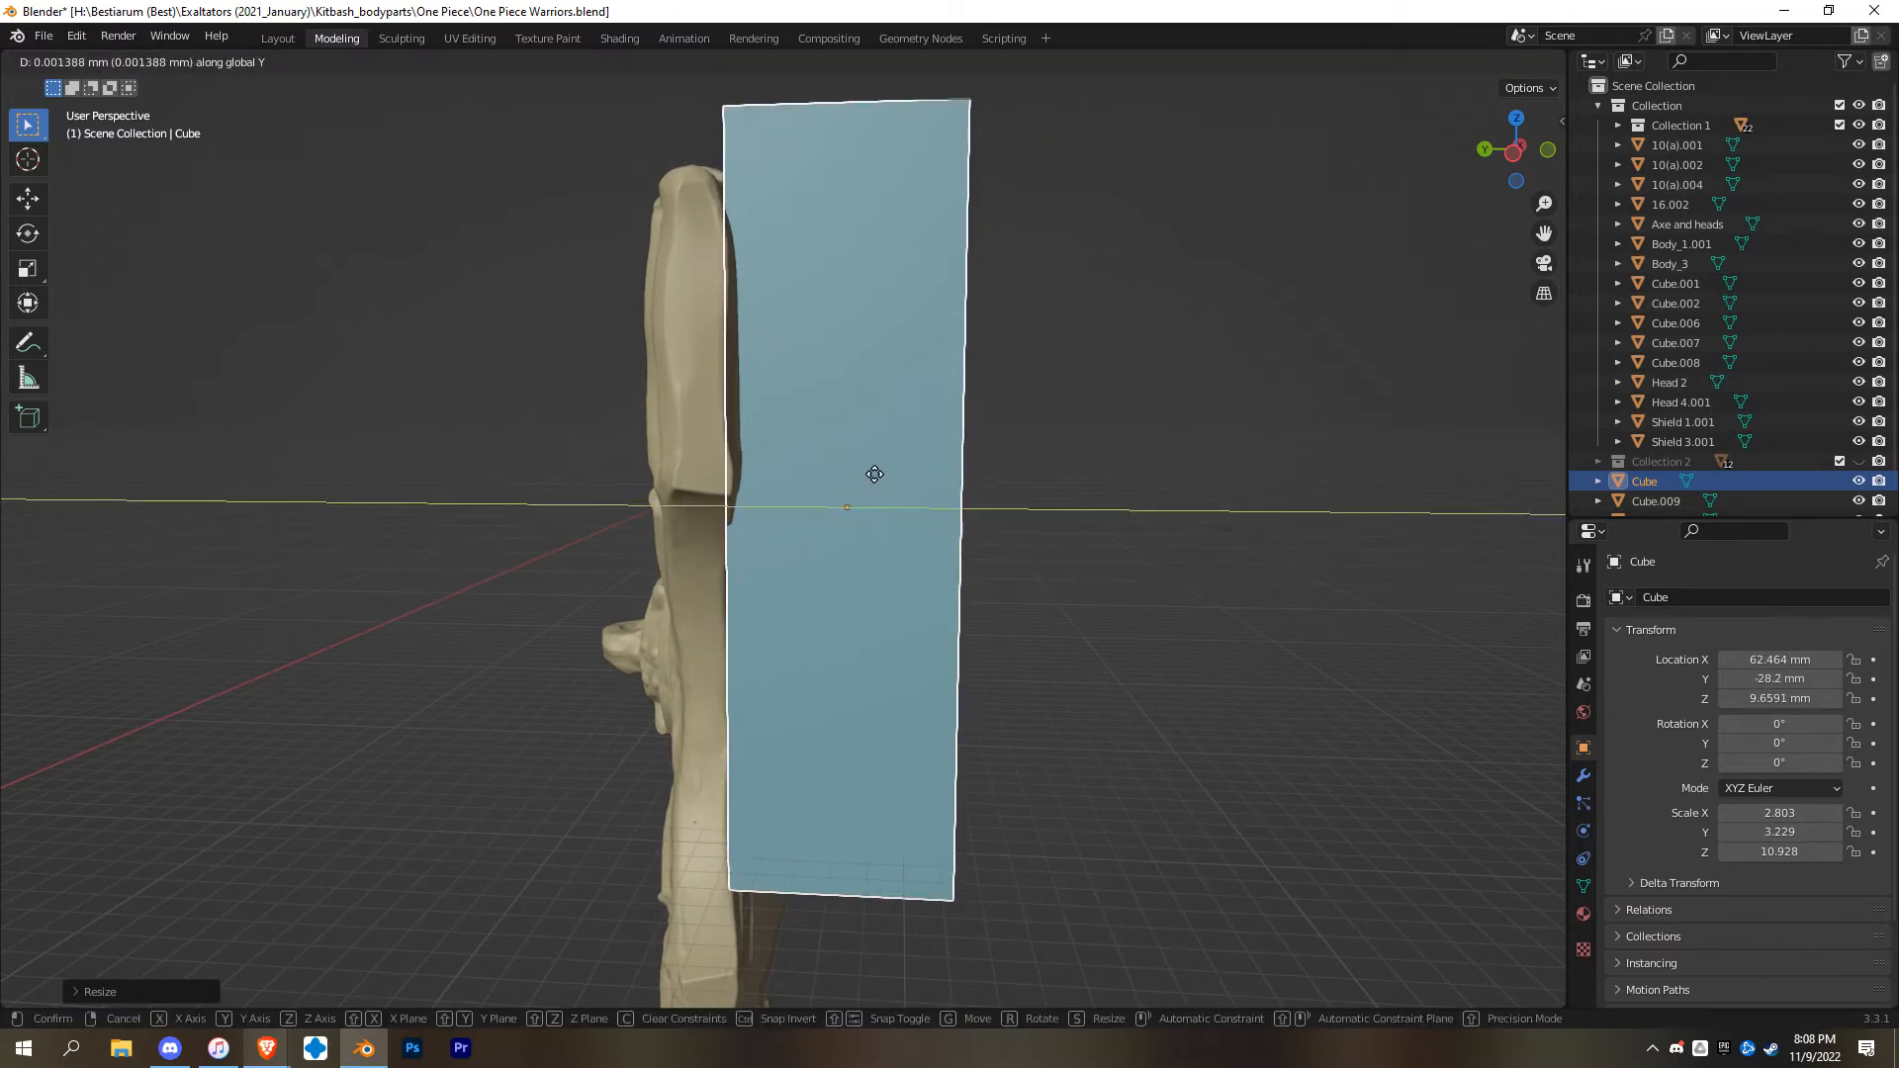
left_click(881, 473)
Add a horizontal loop cut to the block and slide it up slightly above the middle
middle_click_drag(881, 473, 908, 559)
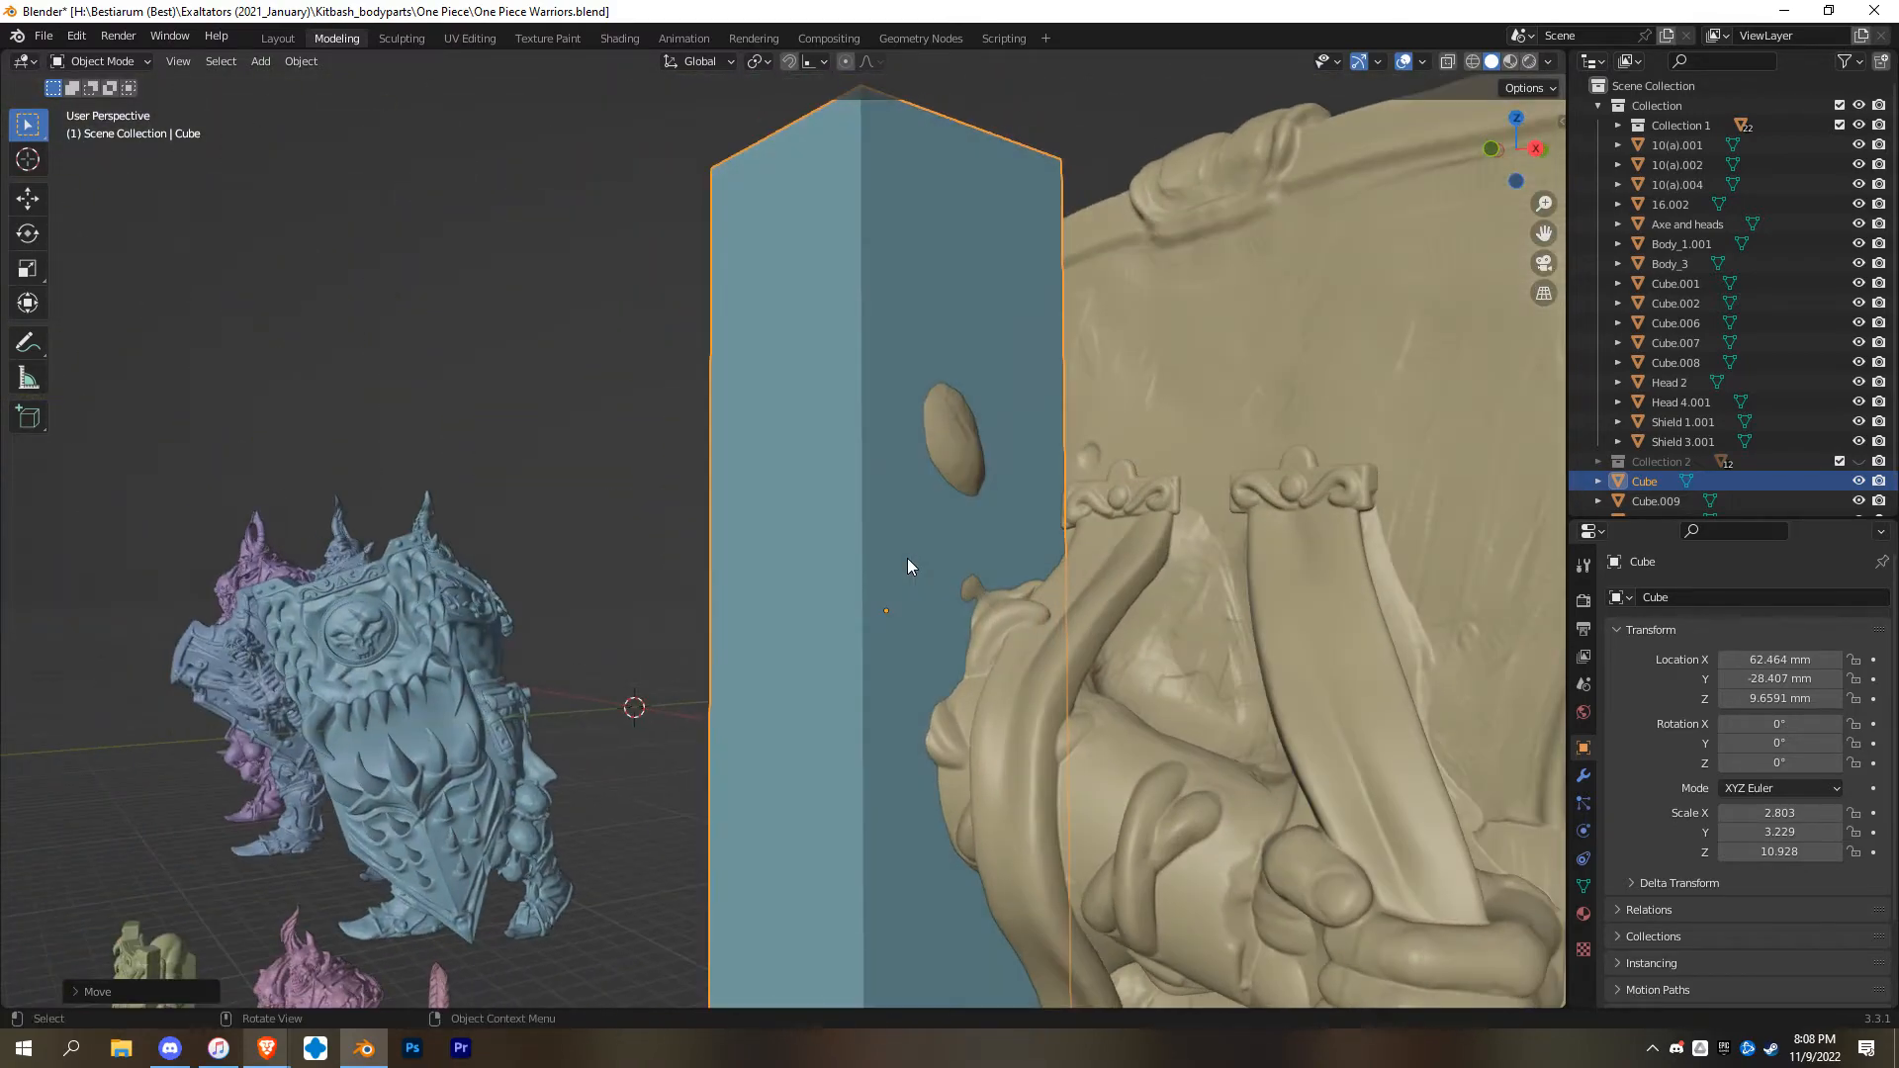
key("Tab")
key("ctrl+r")
left_click(885, 610)
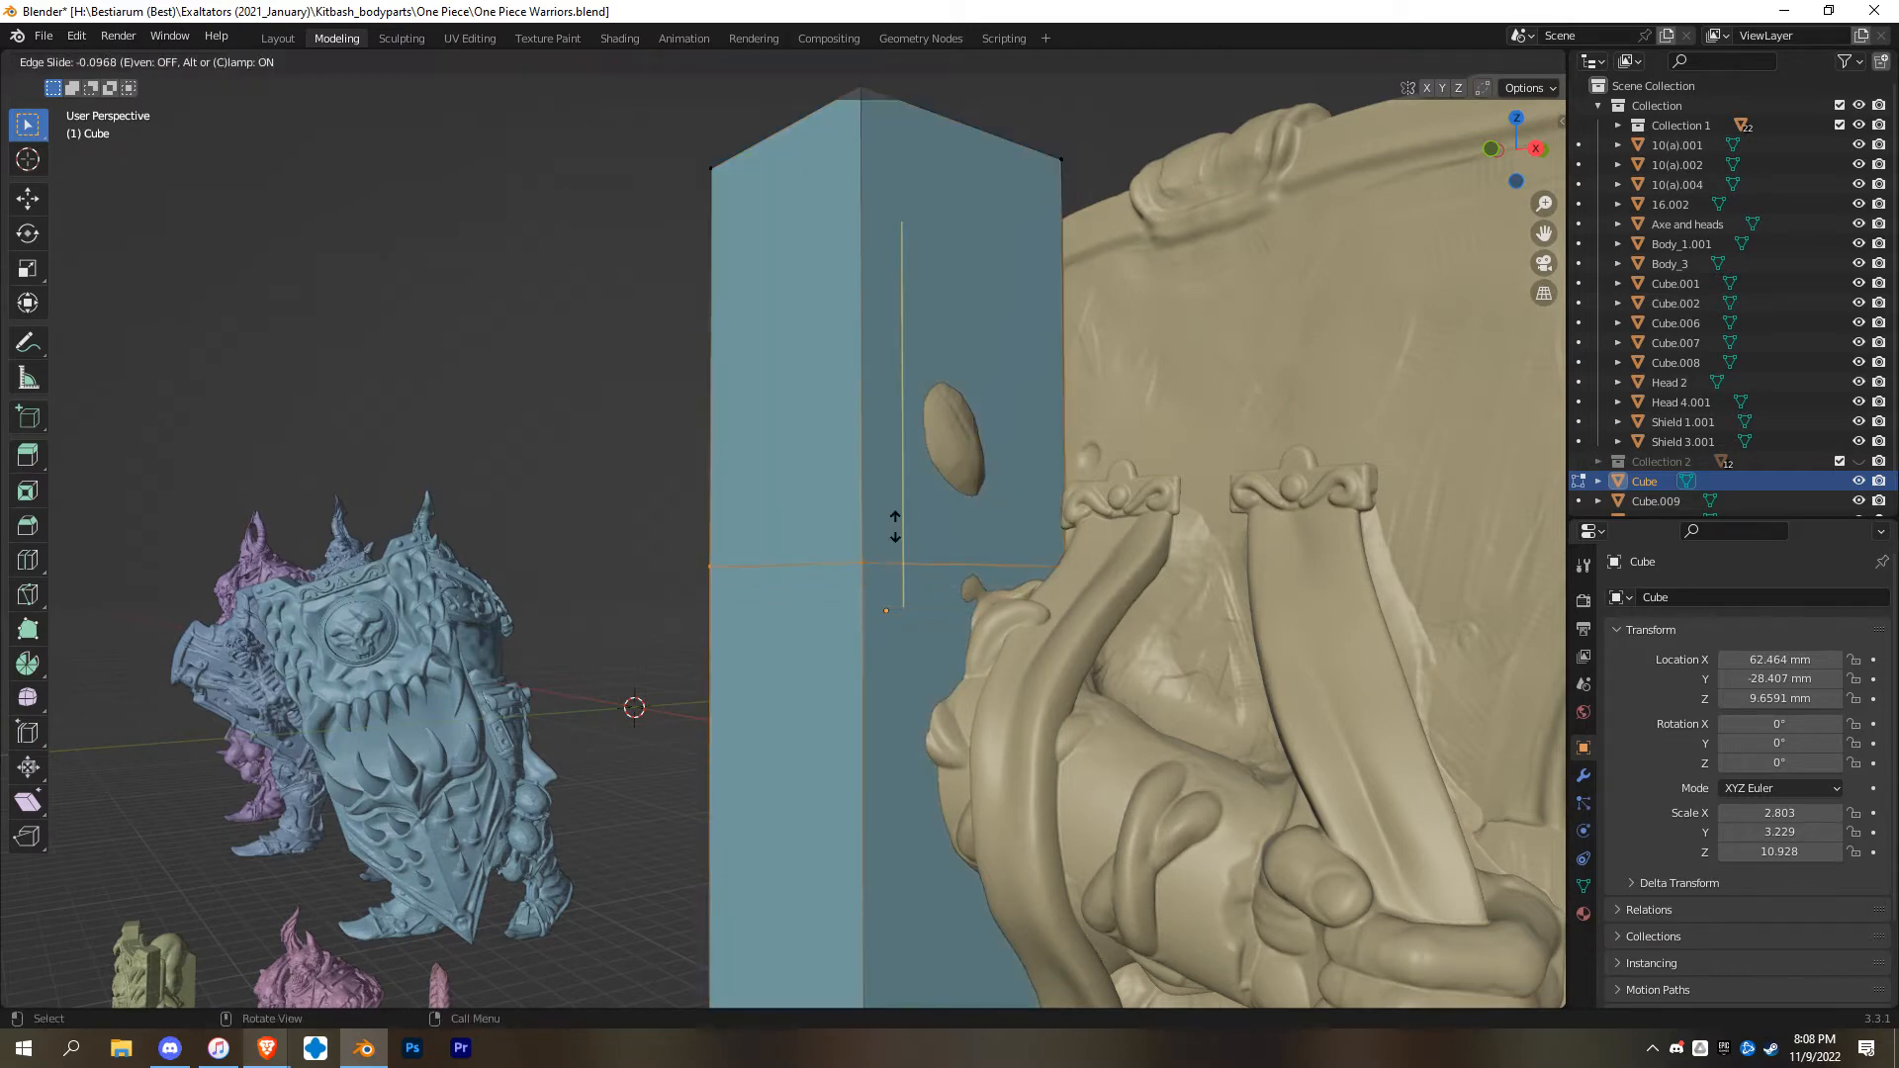
left_click(879, 476)
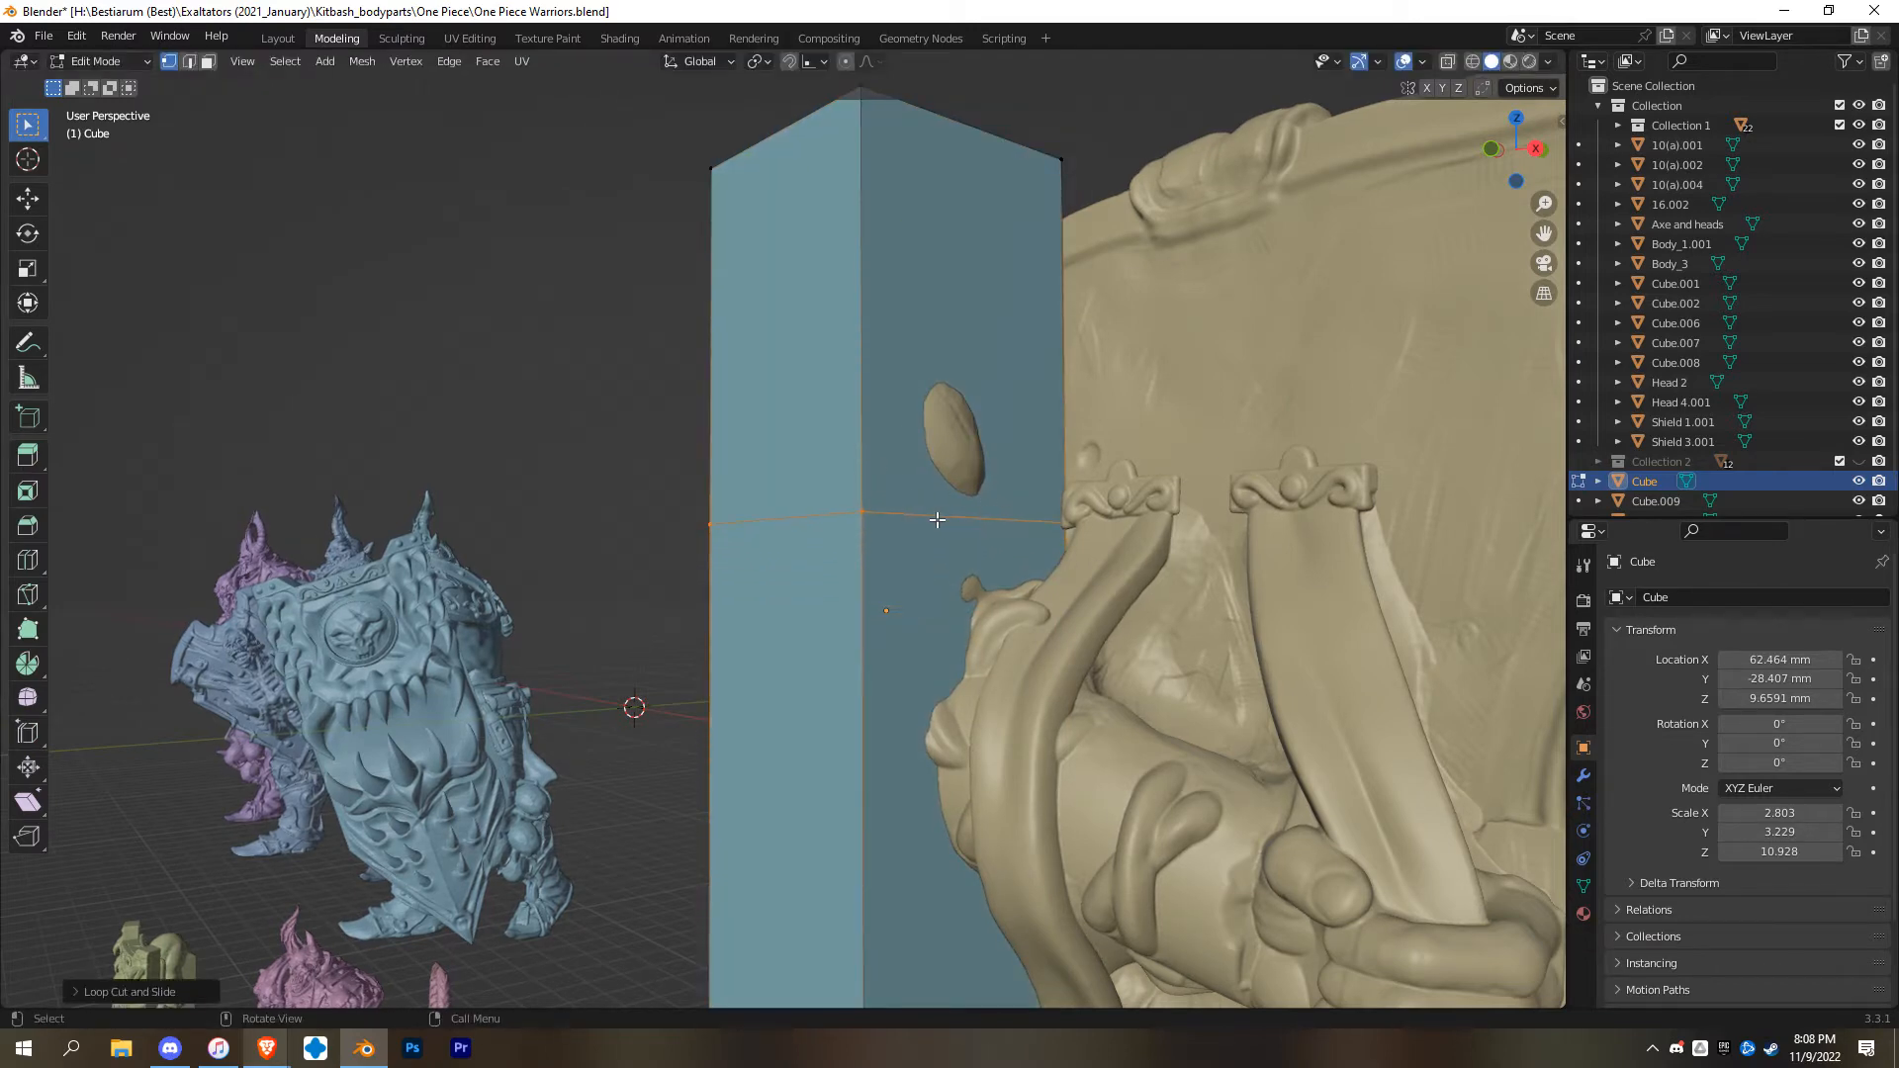
Move the block's top edge on the strap side outward along X so the upper section flares over the shoulder
key("3")
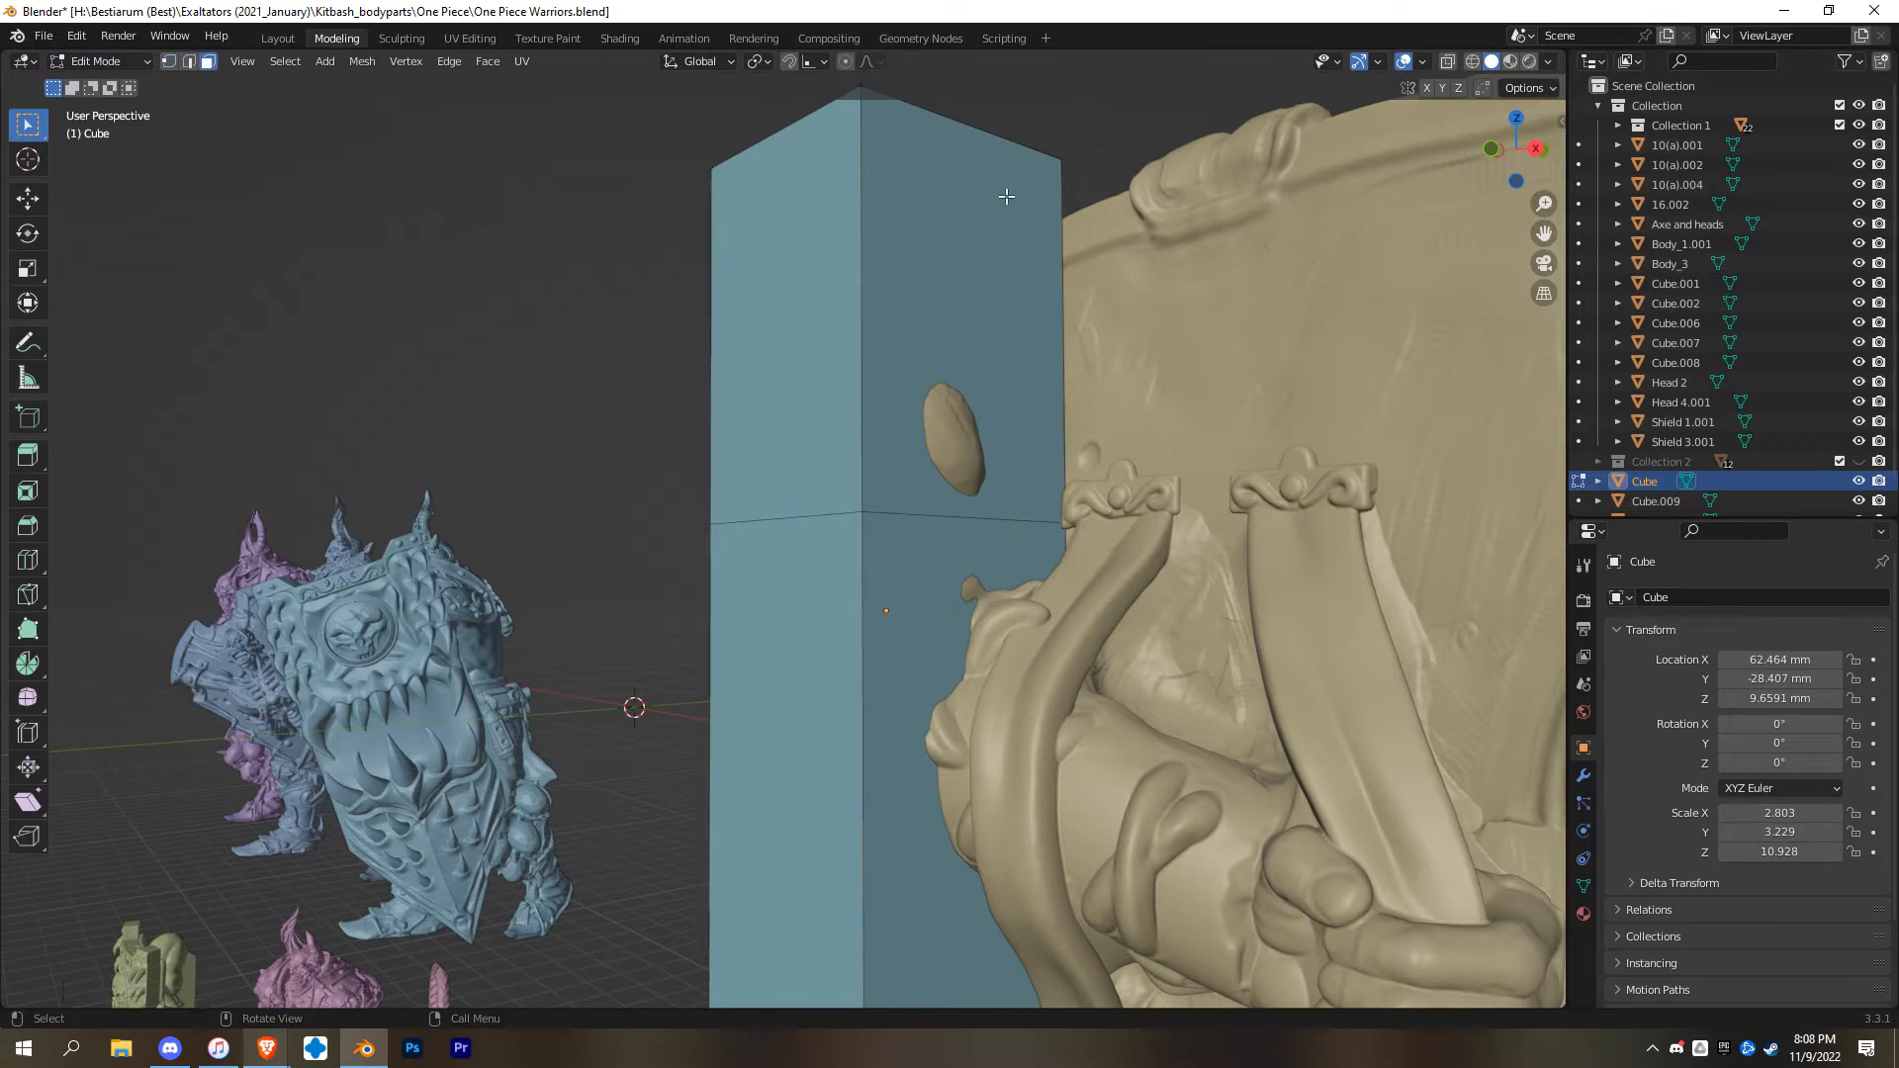
left_click(969, 139)
key("2")
left_click(981, 129)
middle_click_drag(1008, 197, 1068, 204)
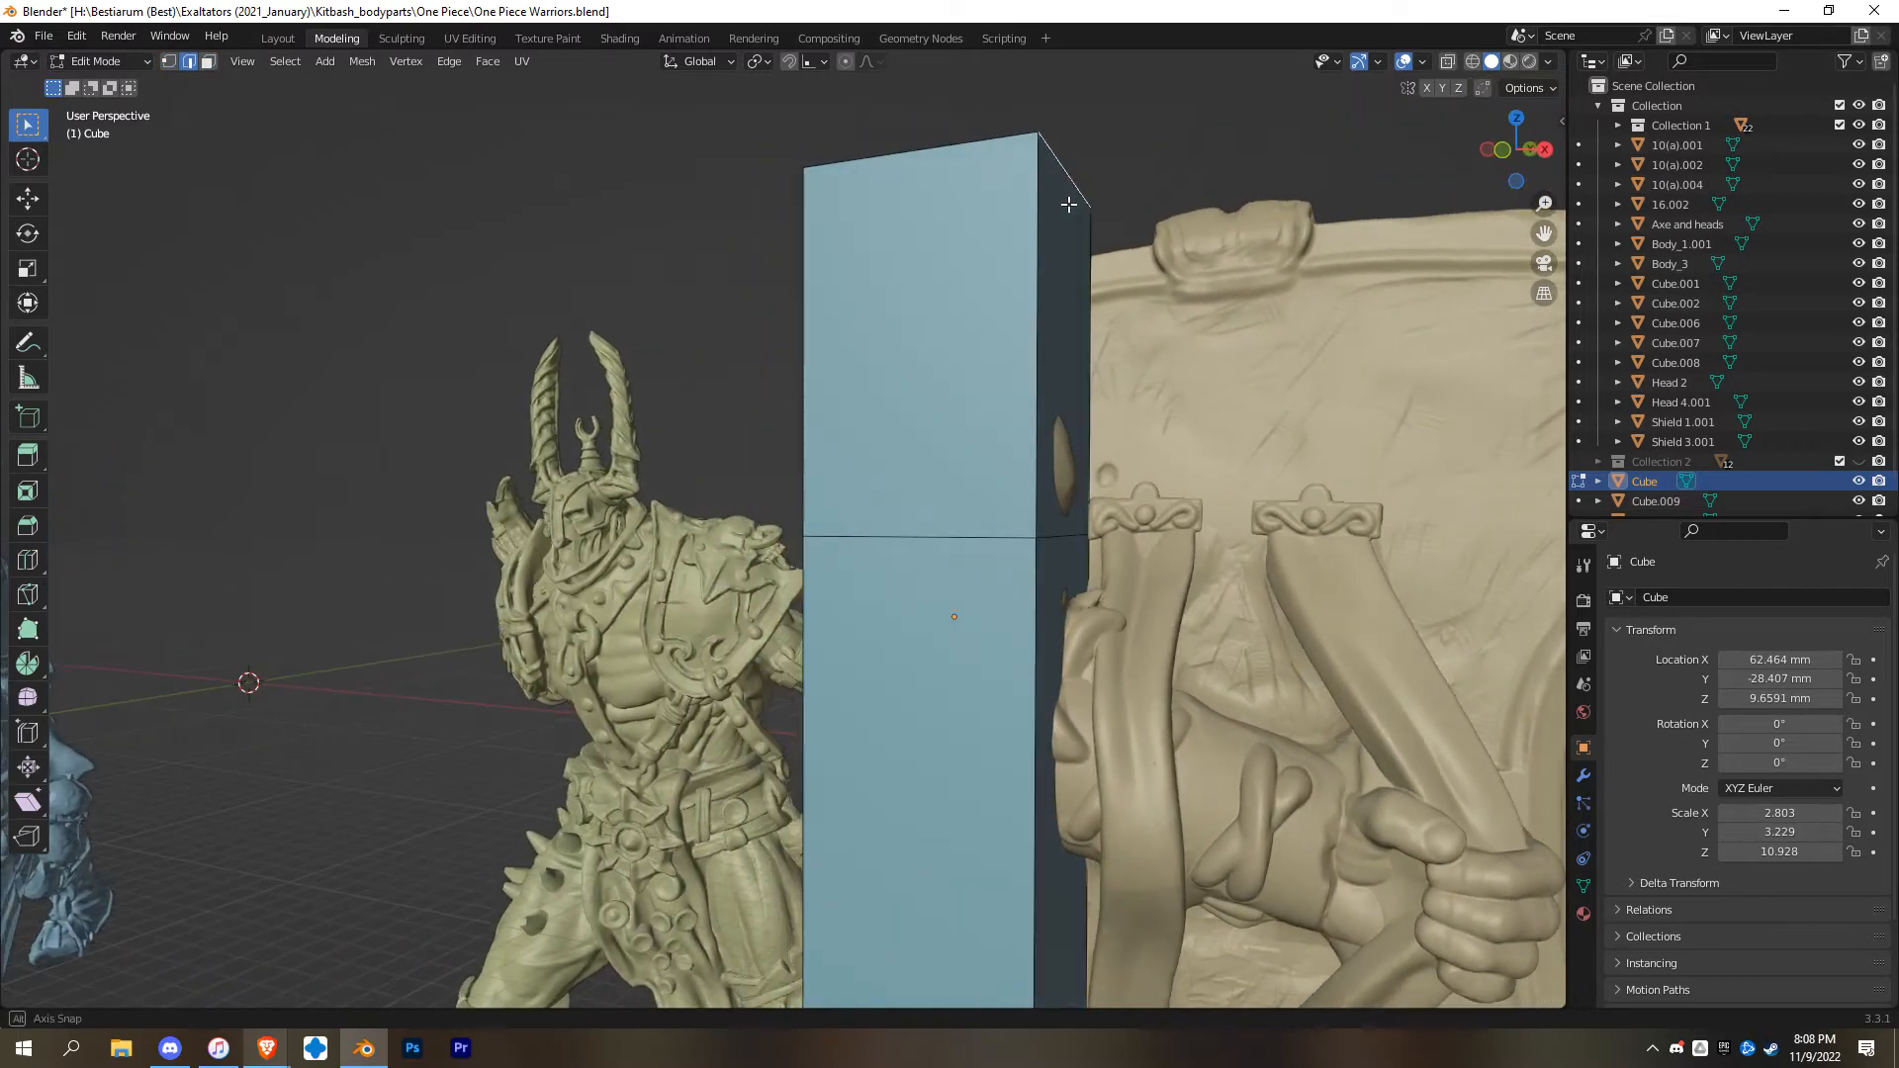
key("g")
key("x")
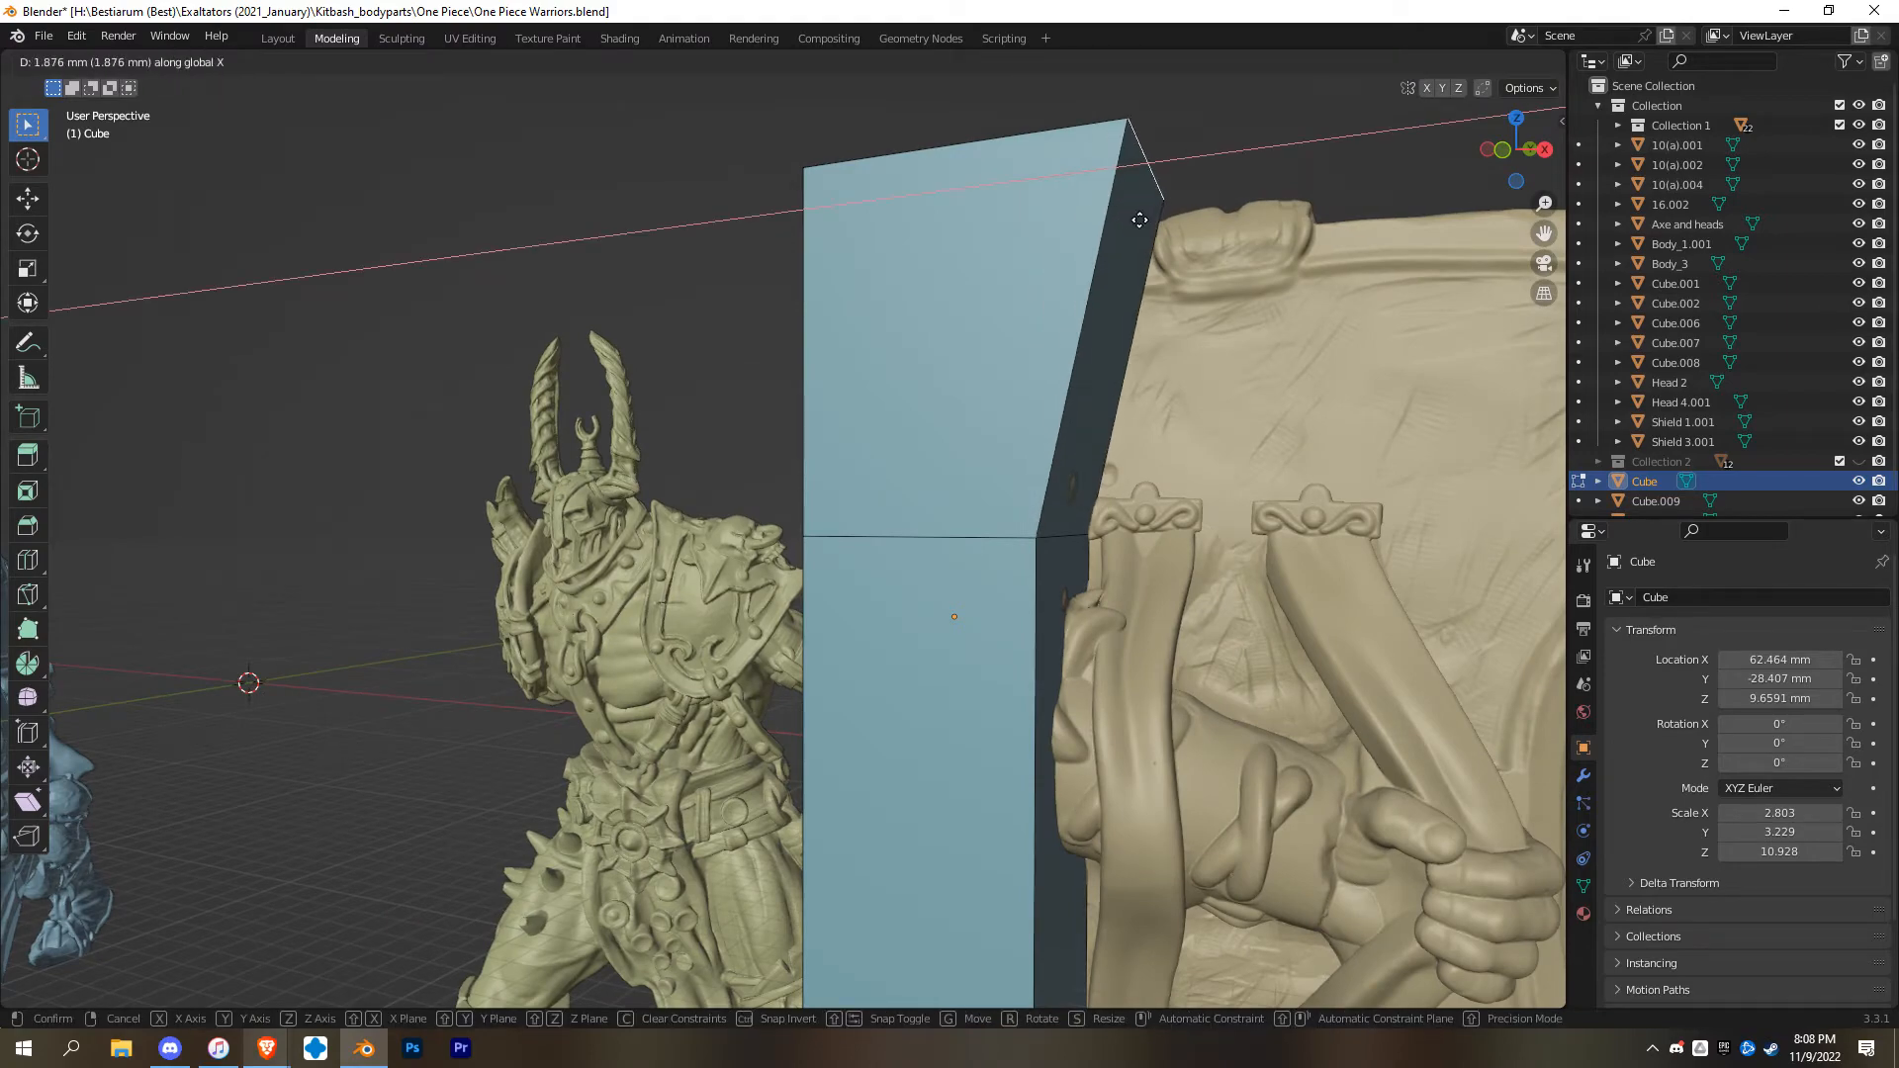
left_click(1190, 230)
Move the block's lower front vertical edge on the strap side about 1.2 mm outward along X
middle_click_drag(1190, 230, 784, 643)
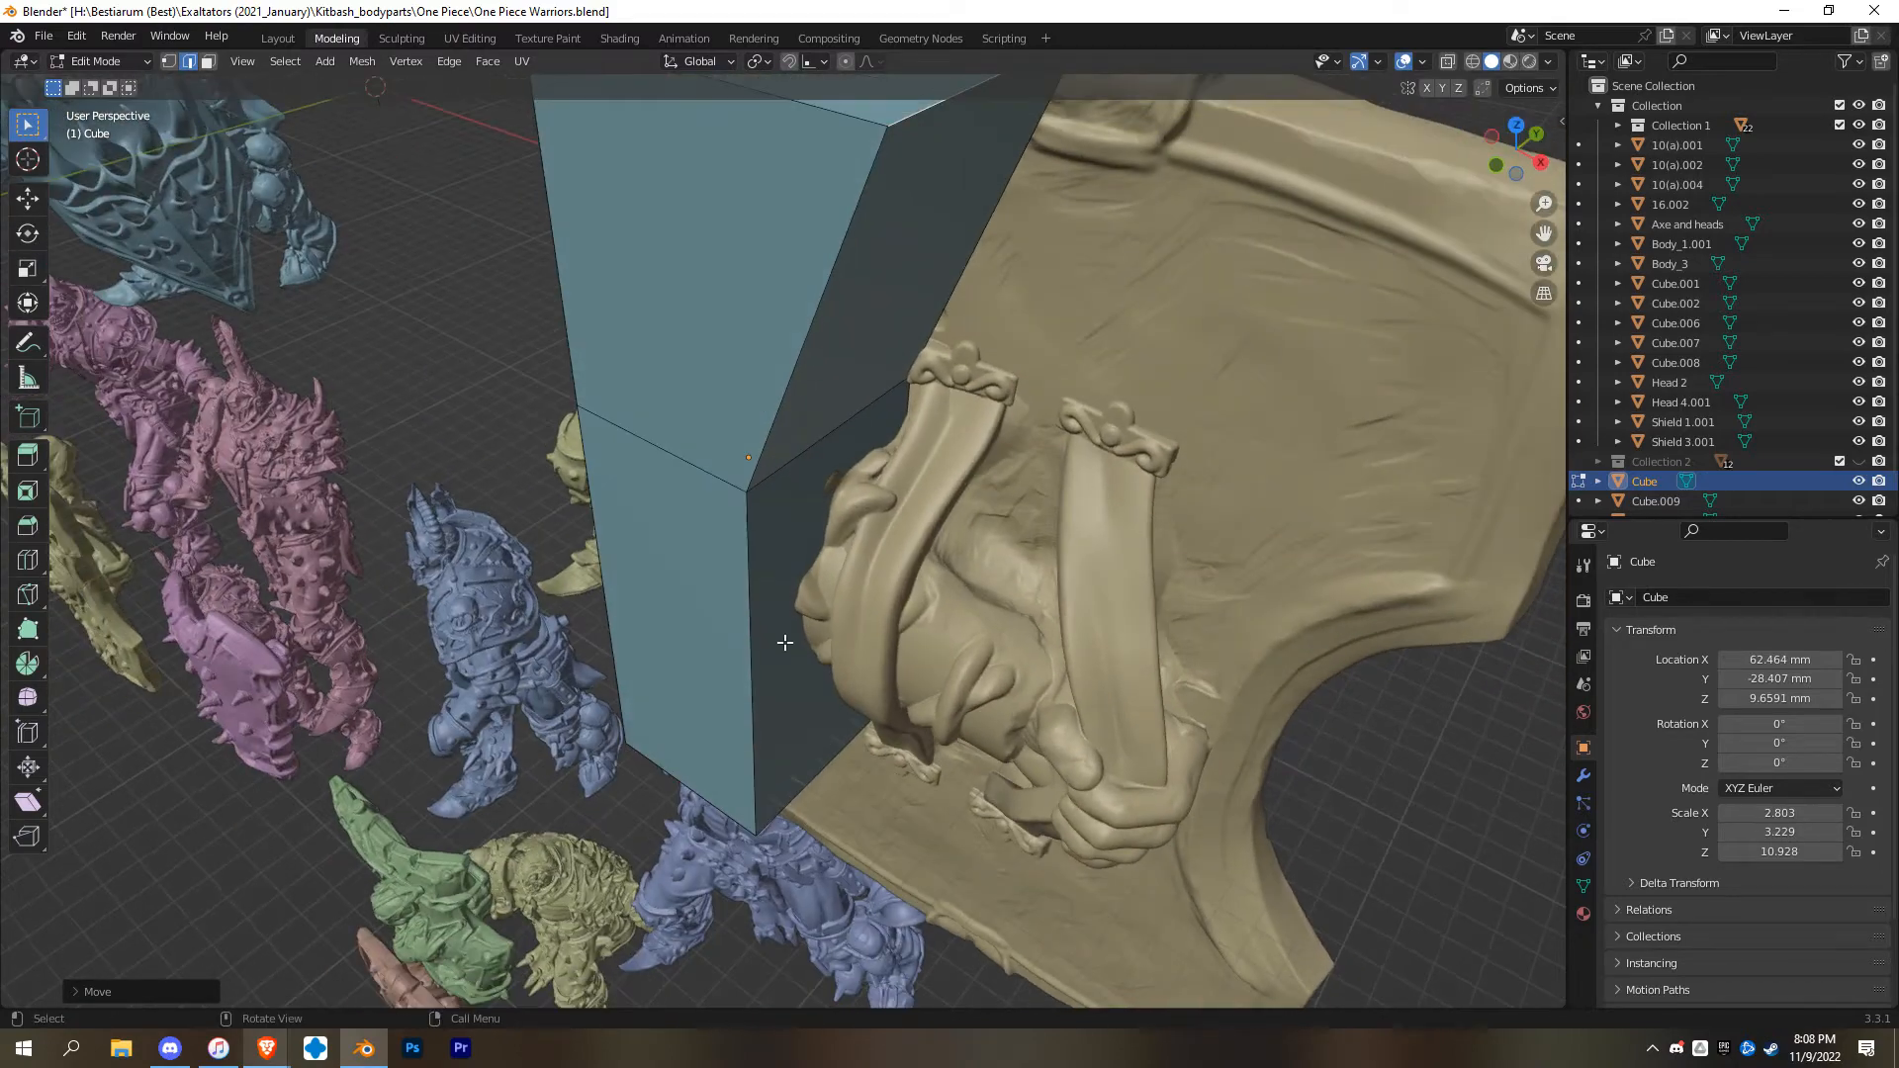
left_click(745, 676)
key("g")
key("x")
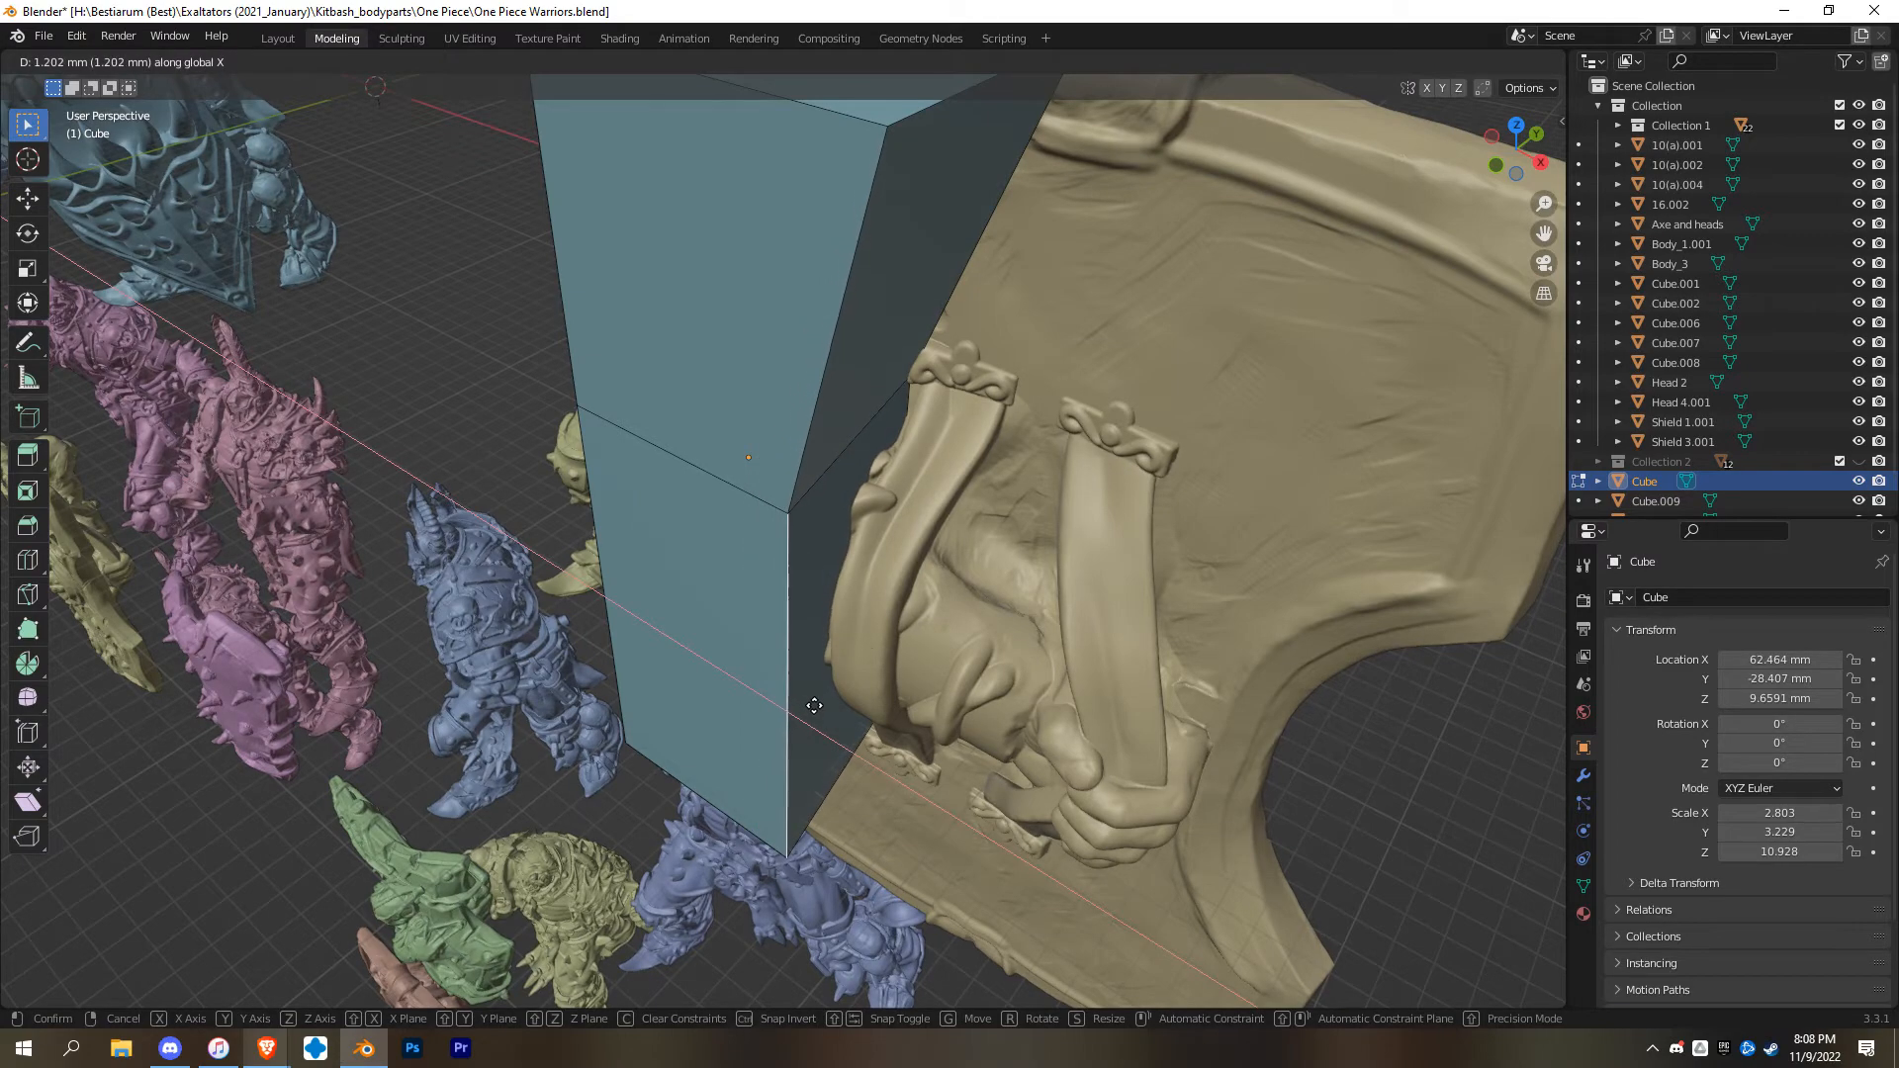
left_click(814, 699)
Leave mesh editing and subtract the block from the shield with a Boolean difference to cut off the upper arm
middle_click_drag(814, 699, 918, 398)
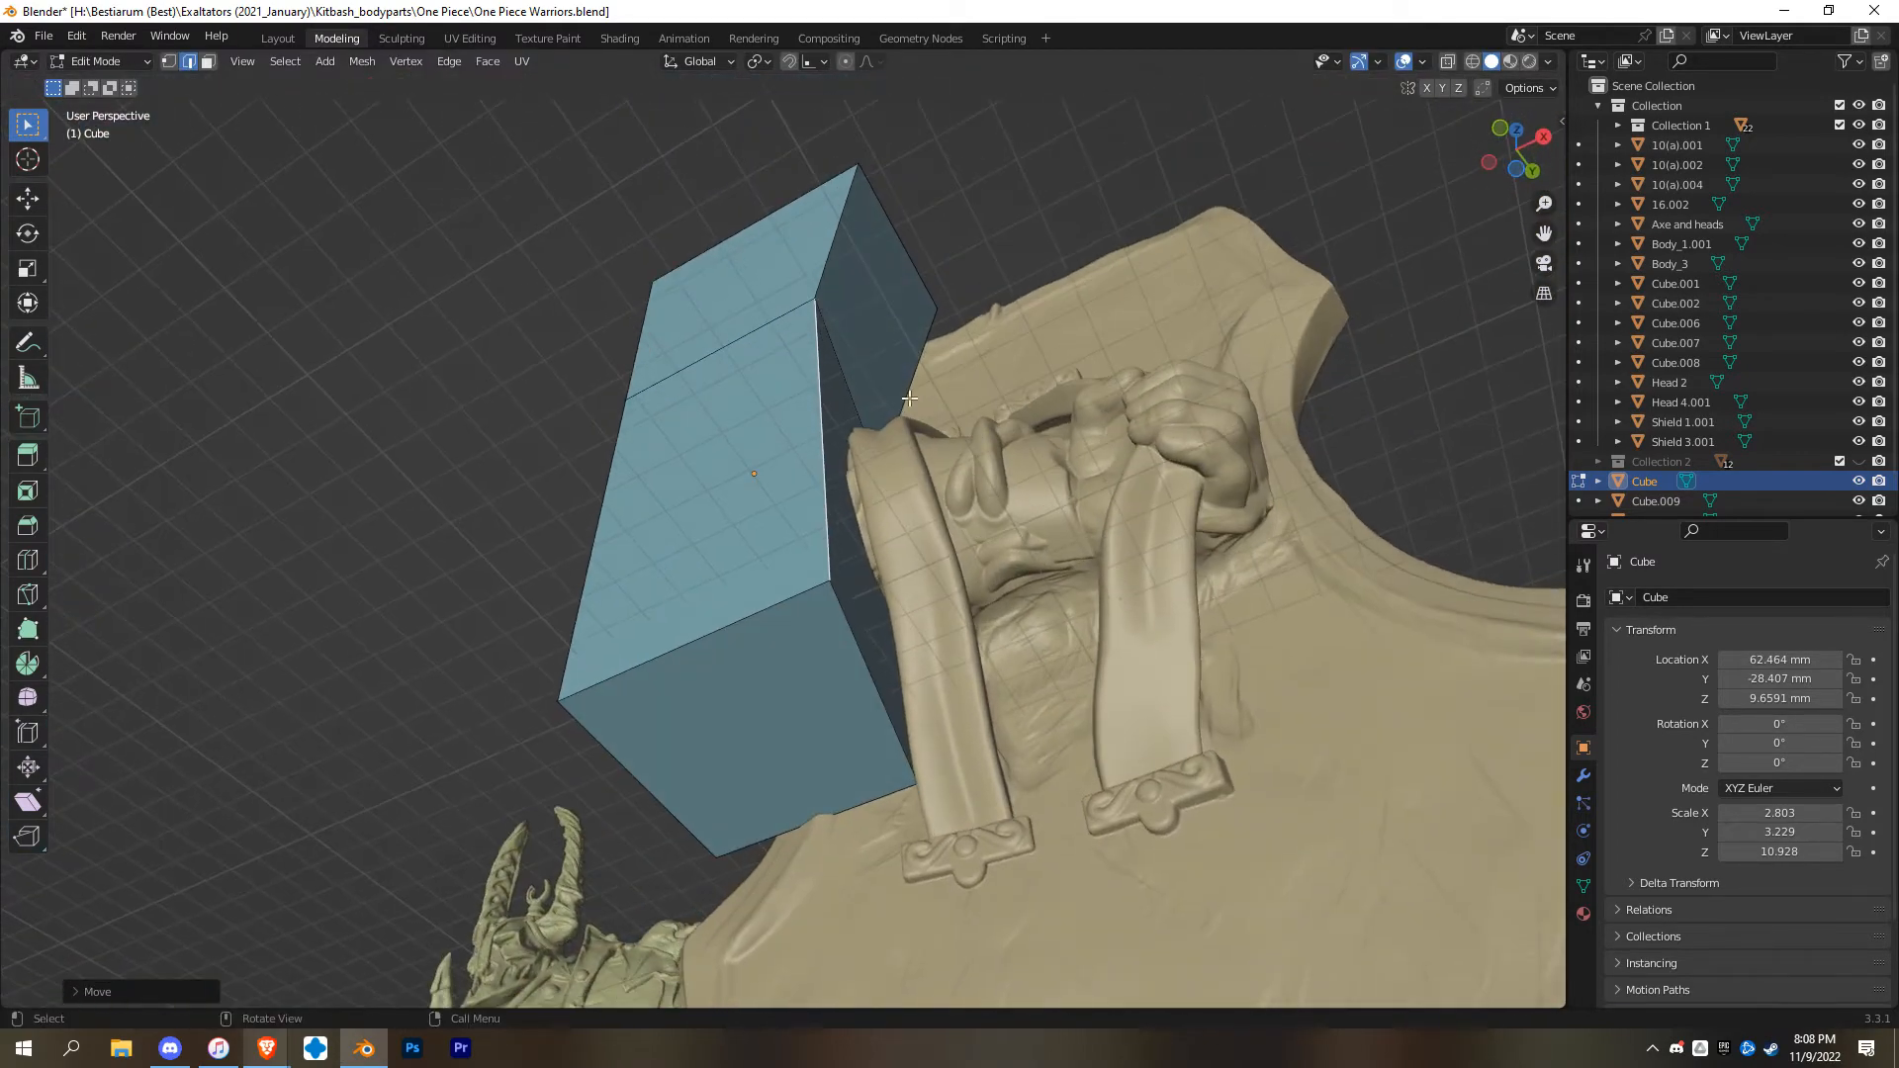
middle_click_drag(858, 479, 853, 730)
key("KP_1")
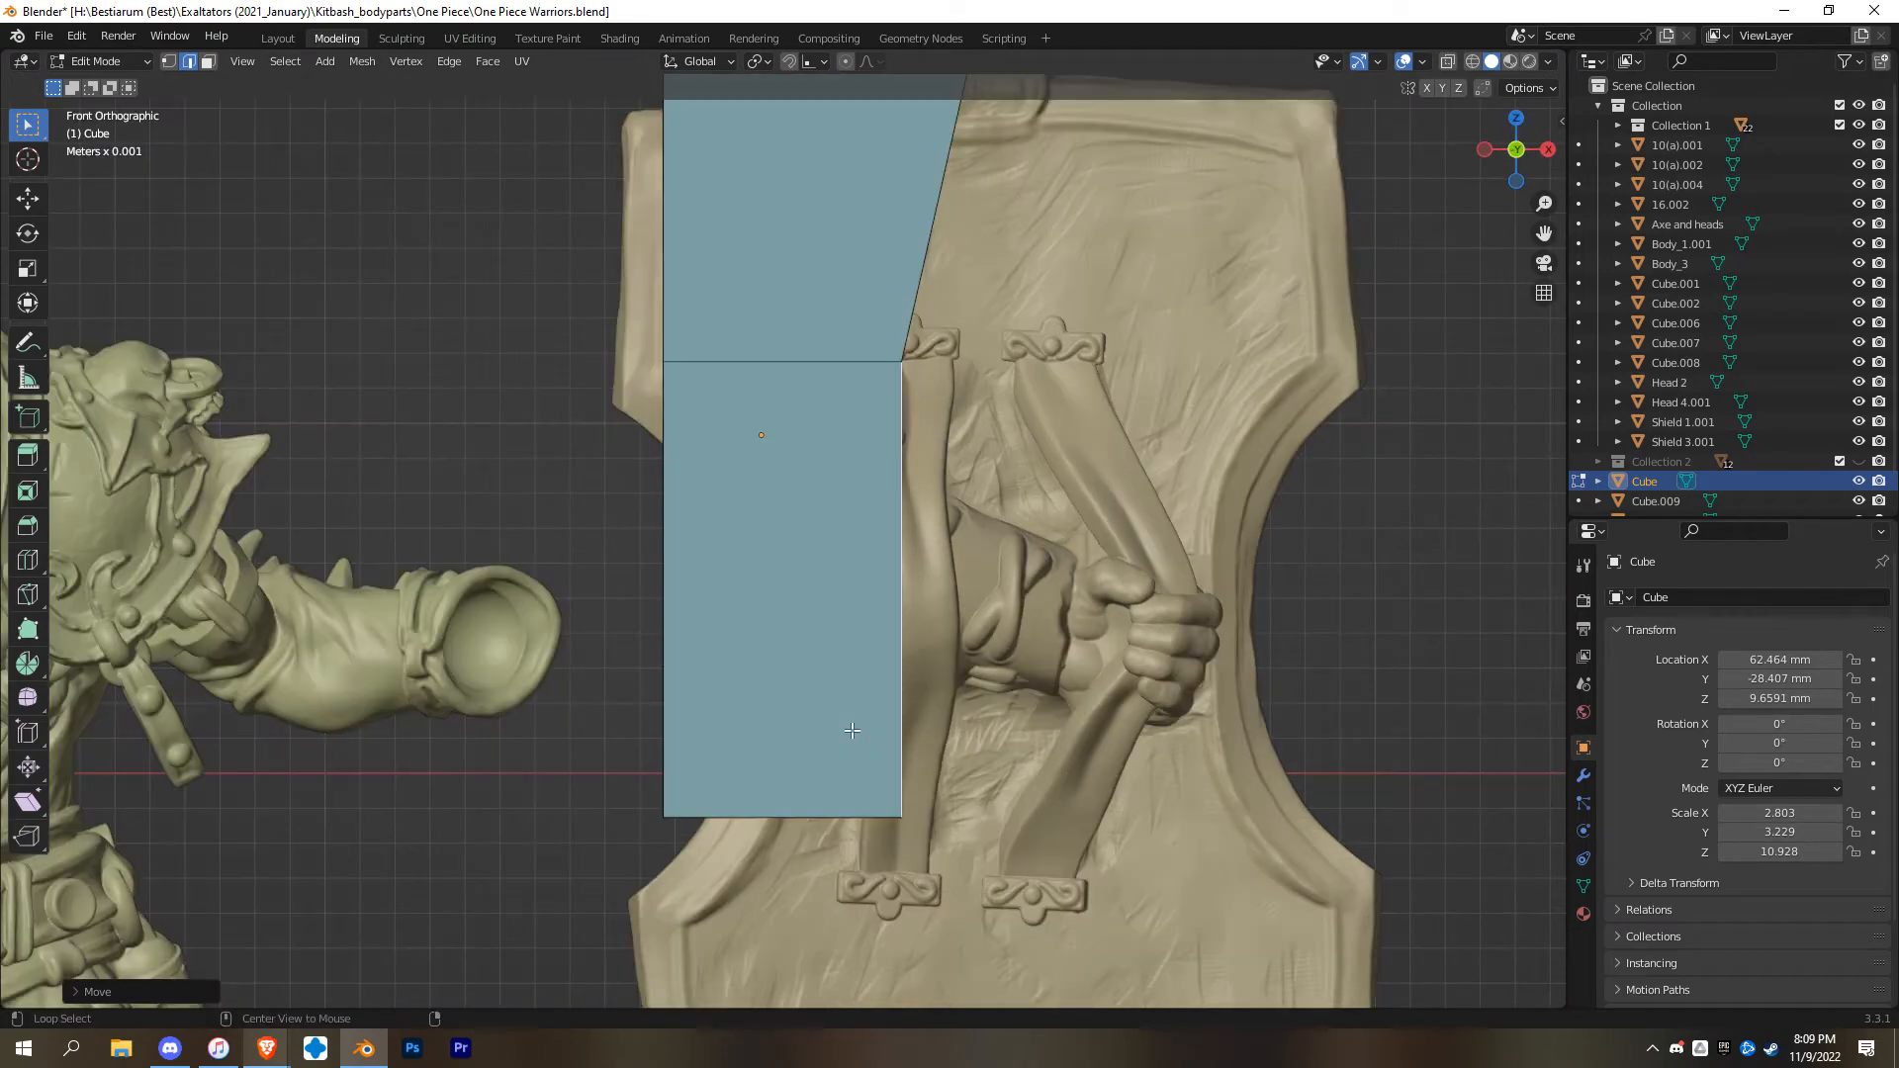
key("Tab")
mouse_move(809, 596)
middle_mouse_down()
mouse_move(834, 558)
mouse_move(781, 590)
middle_mouse_up()
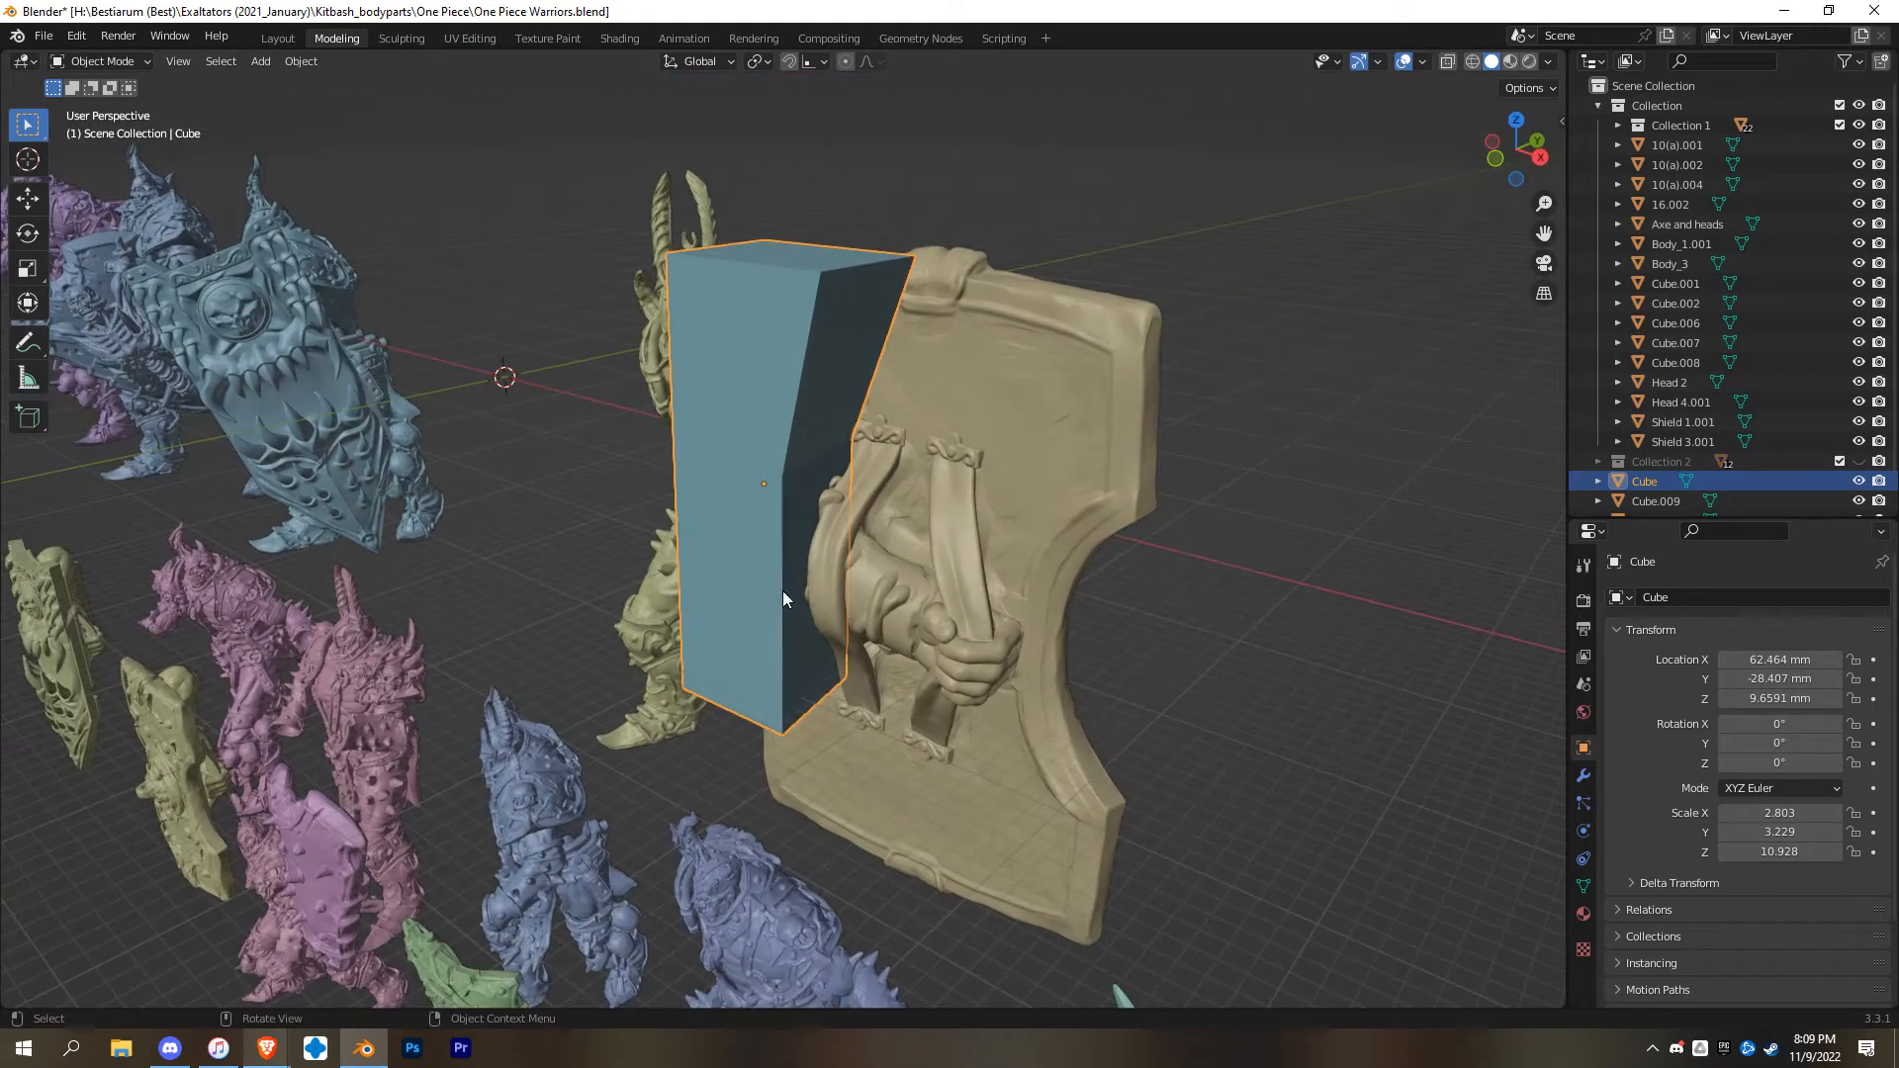
left_click(1010, 466, "shift")
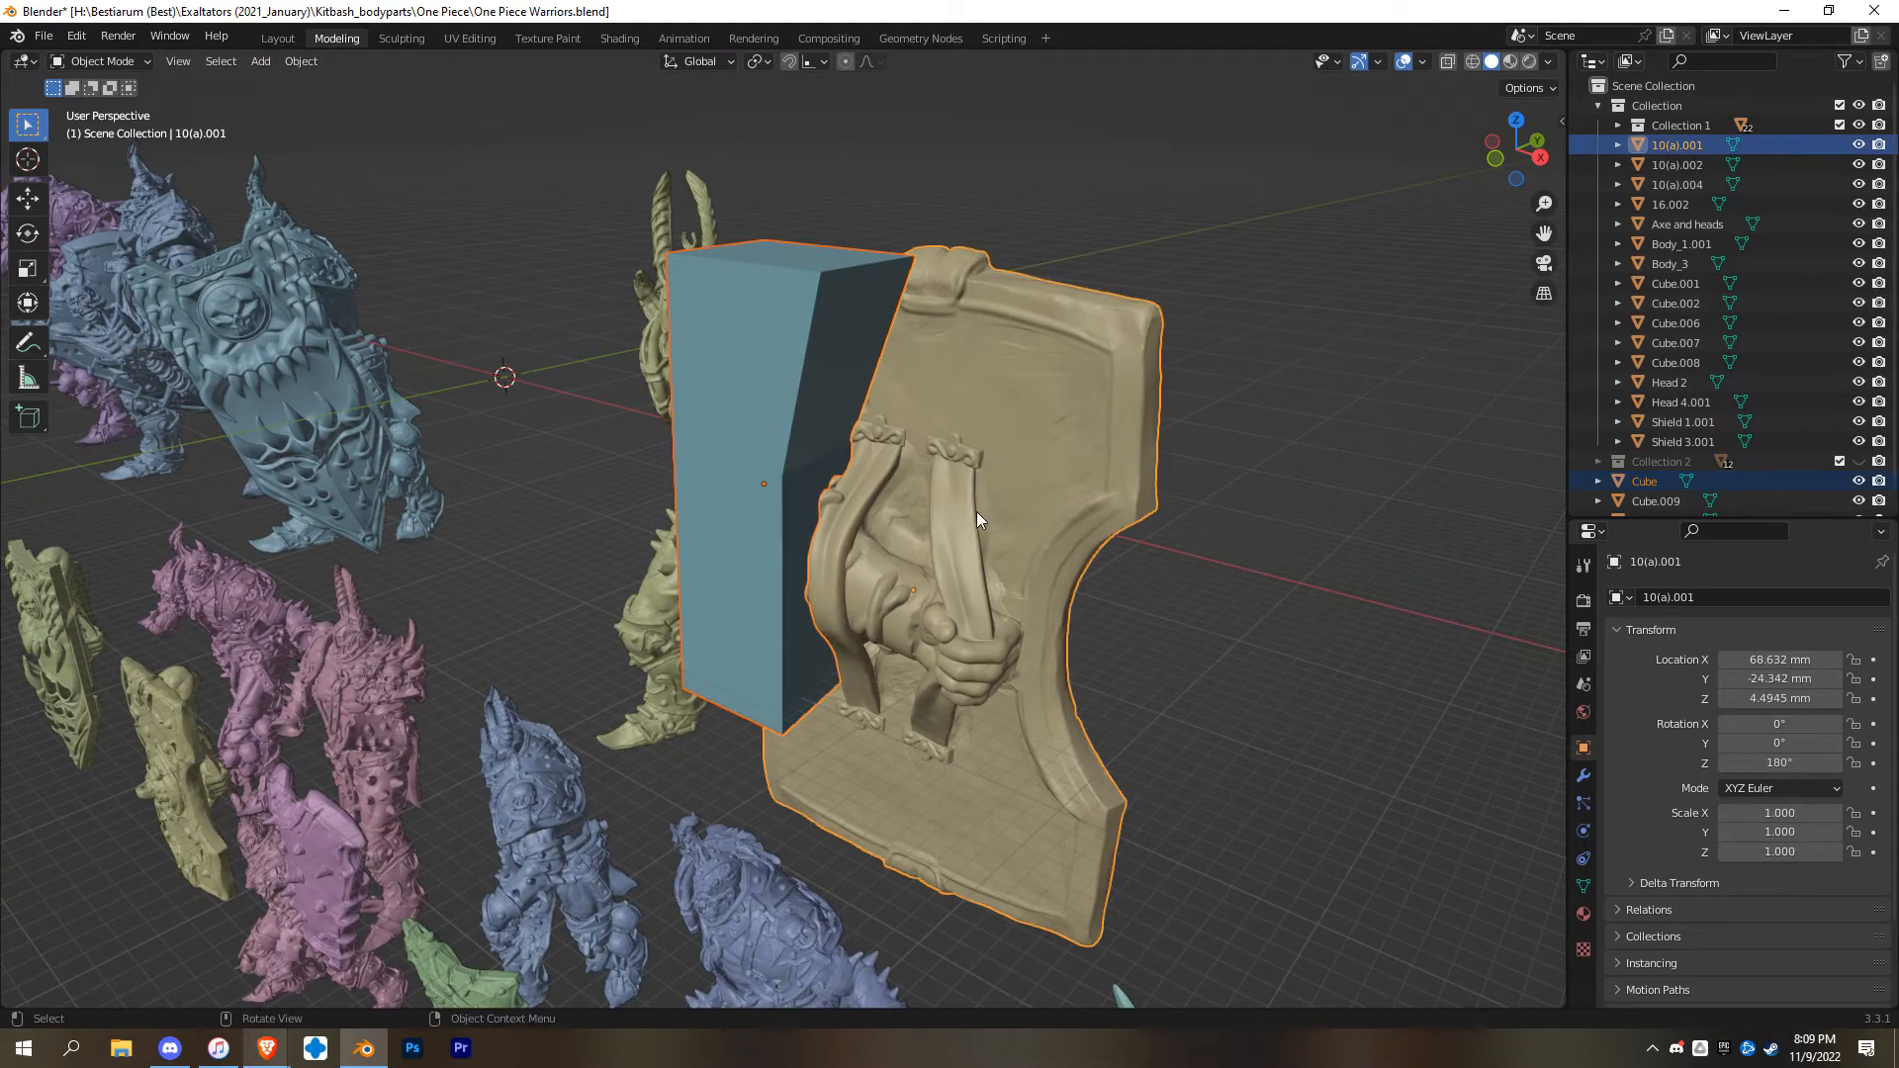
key("ctrl+shift+KP_Subtract")
In front view, move the trimmed shield toward the warrior's open forearm, at about X 55.6, Z 3.7 mm
middle_click_drag(764, 638, 894, 558)
scroll(896, 554, "up", 3)
middle_click_drag(916, 484, 1088, 504)
scroll(1006, 554, "down", 3)
middle_click_drag(1006, 553, 852, 585)
key("KP_1")
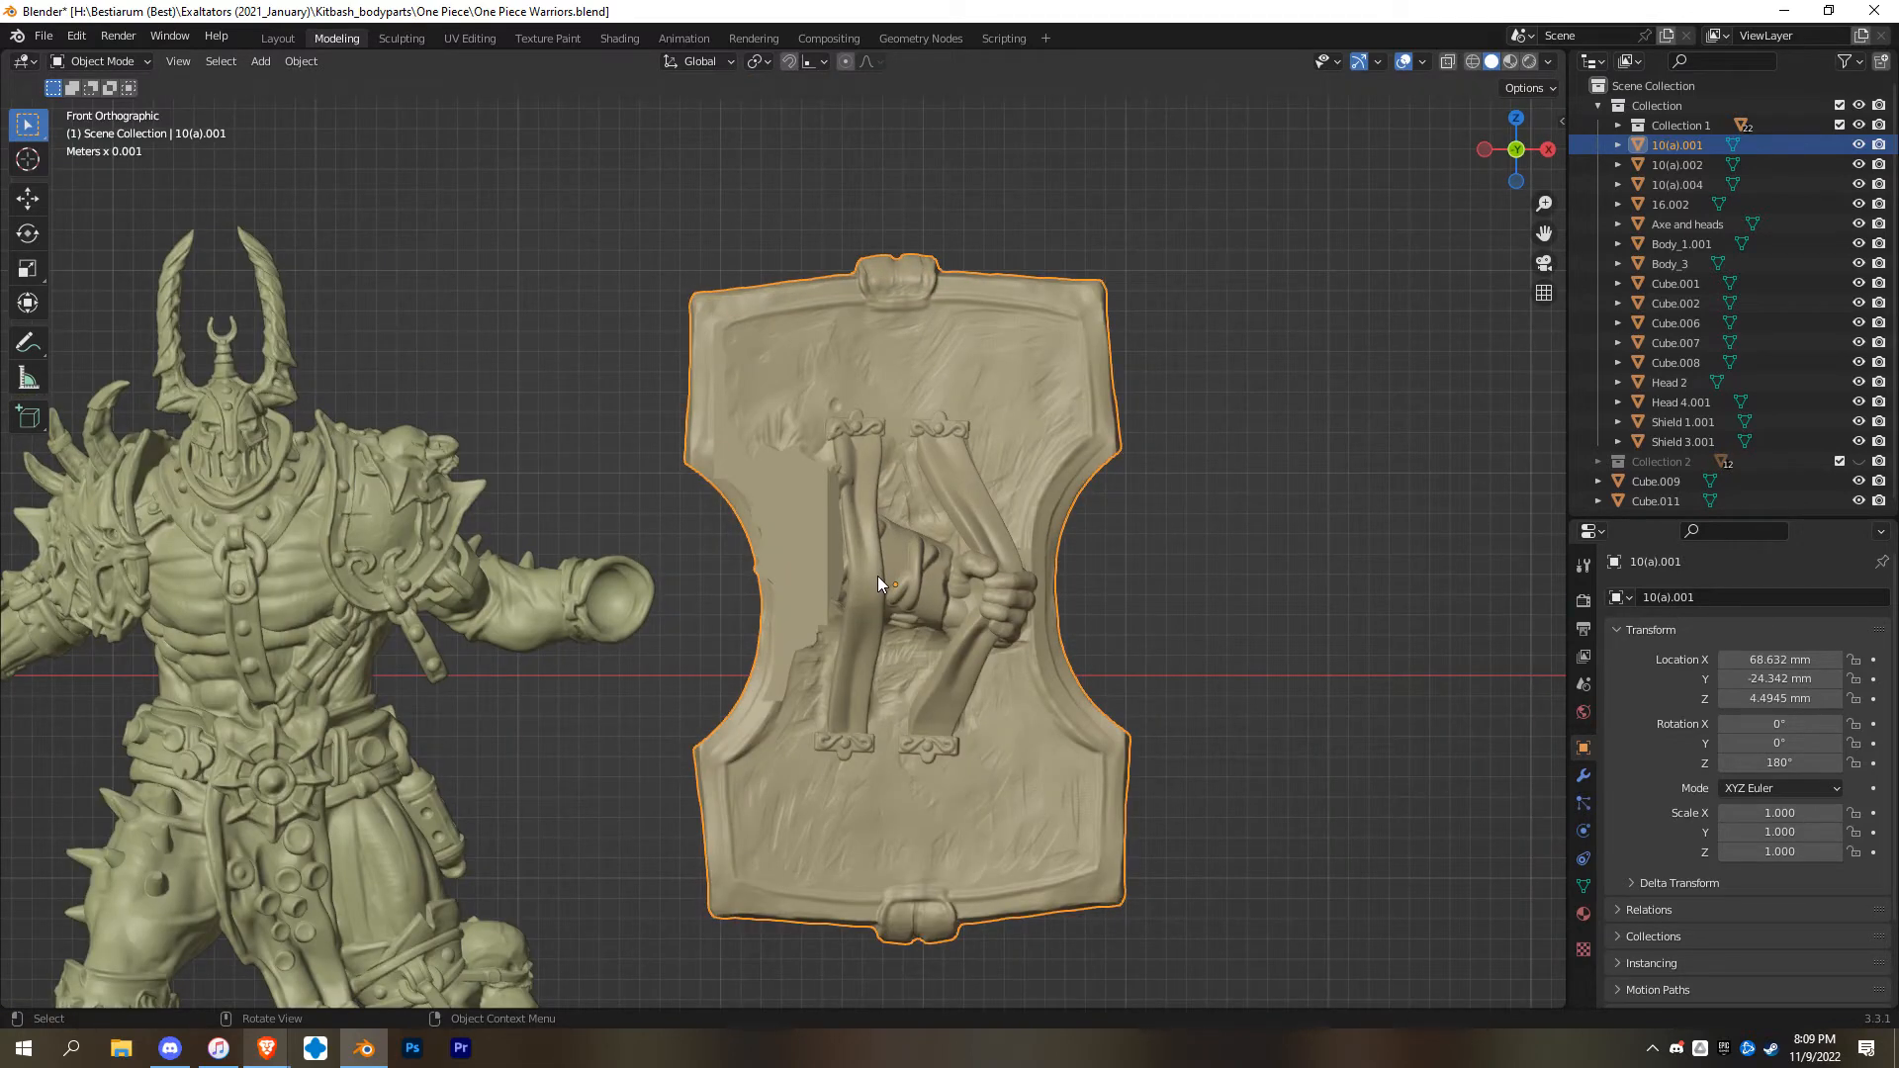
middle_click_drag(764, 569, 1024, 591, "shift")
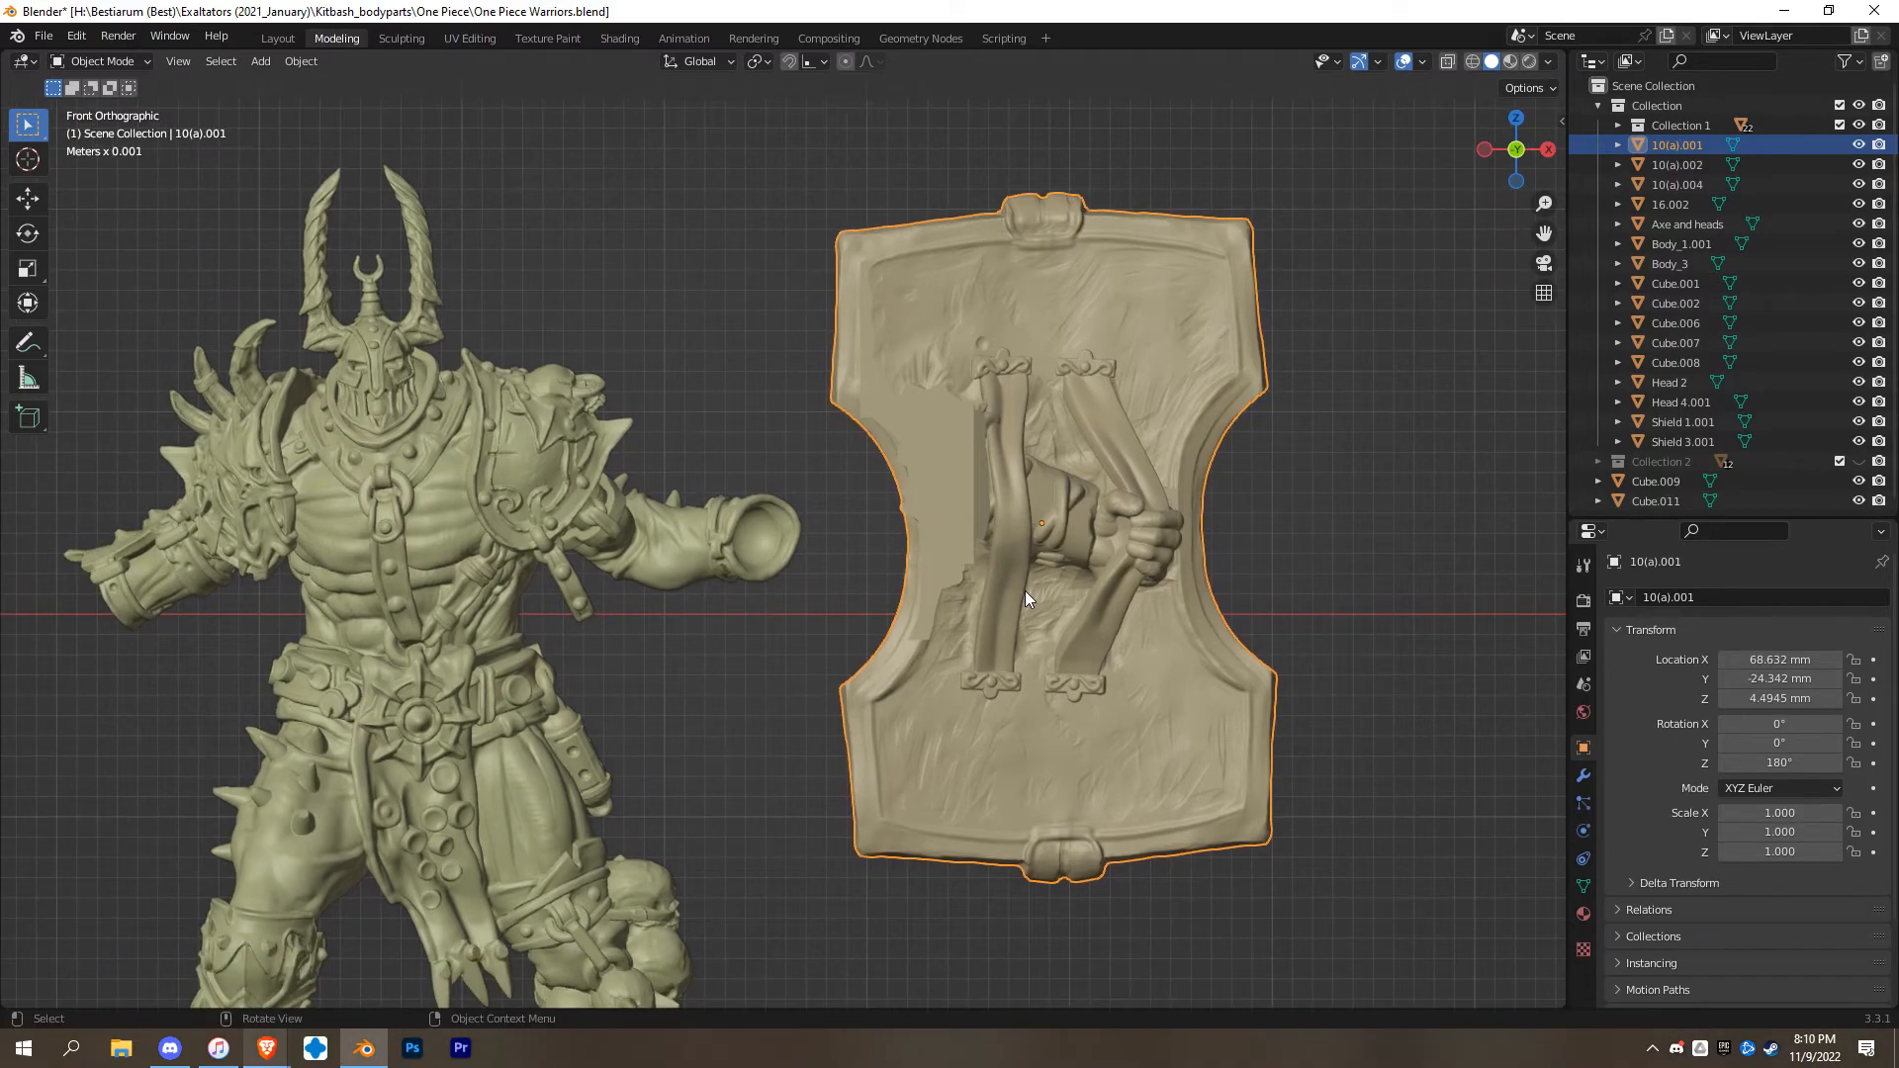
key("g")
left_click(764, 607)
Move the shield about 25 mm along Y to bring it level with the warrior's open forearm, at about Y 0.69 mm
middle_click_drag(764, 607, 952, 718)
key("g")
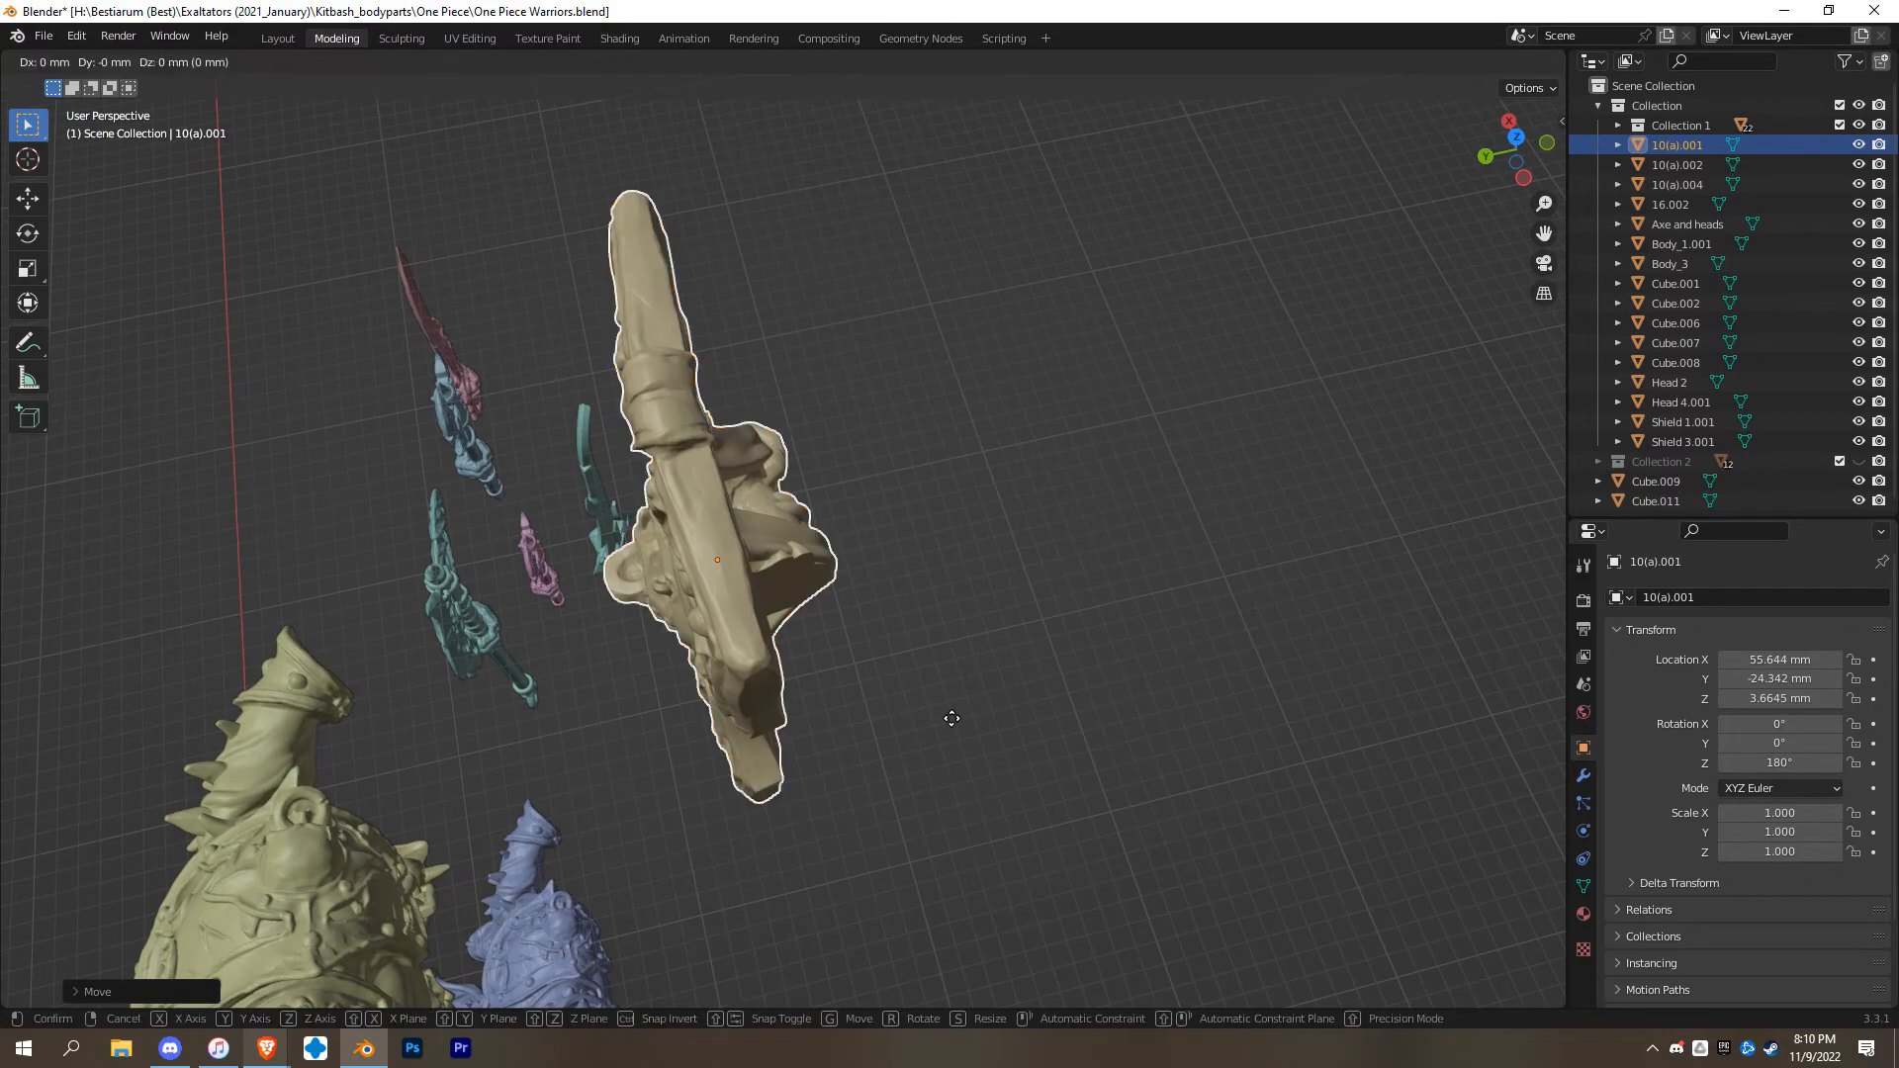
key("y")
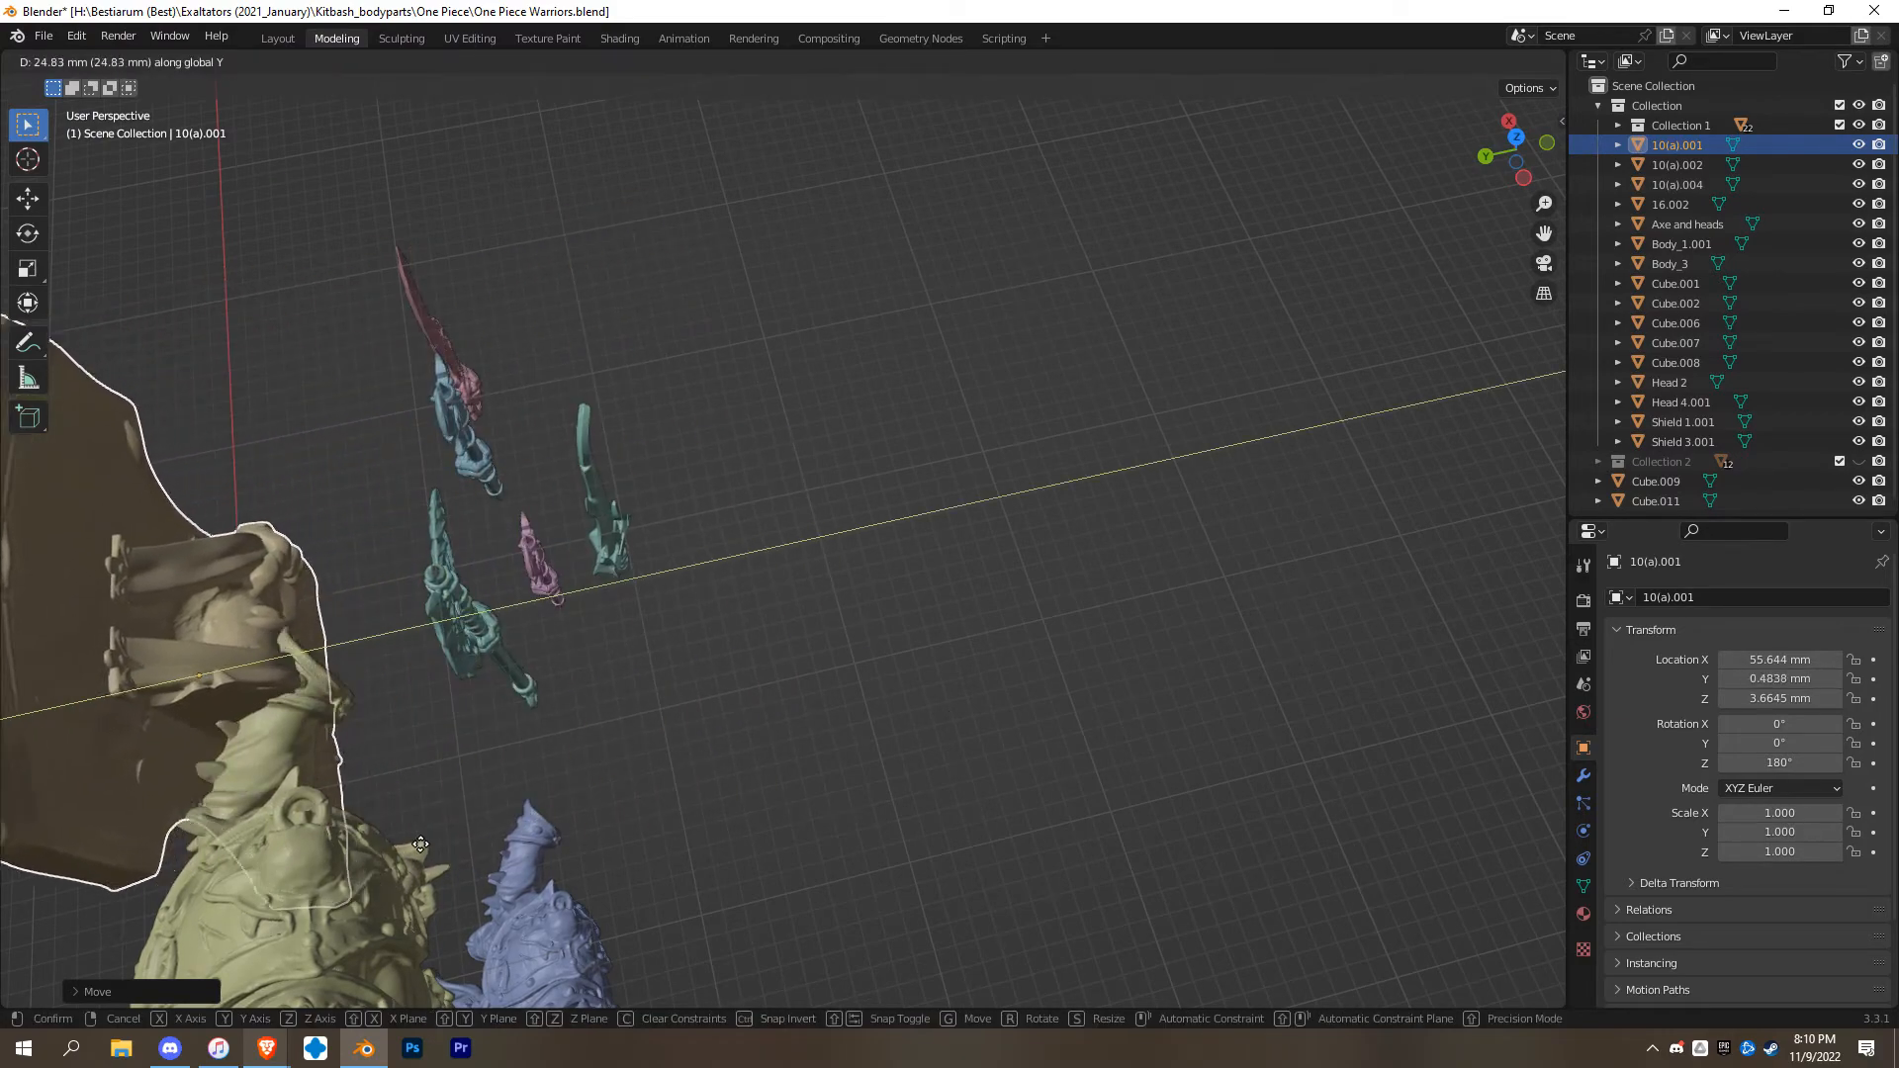
left_click(538, 789)
middle_click_drag(538, 789, 329, 538)
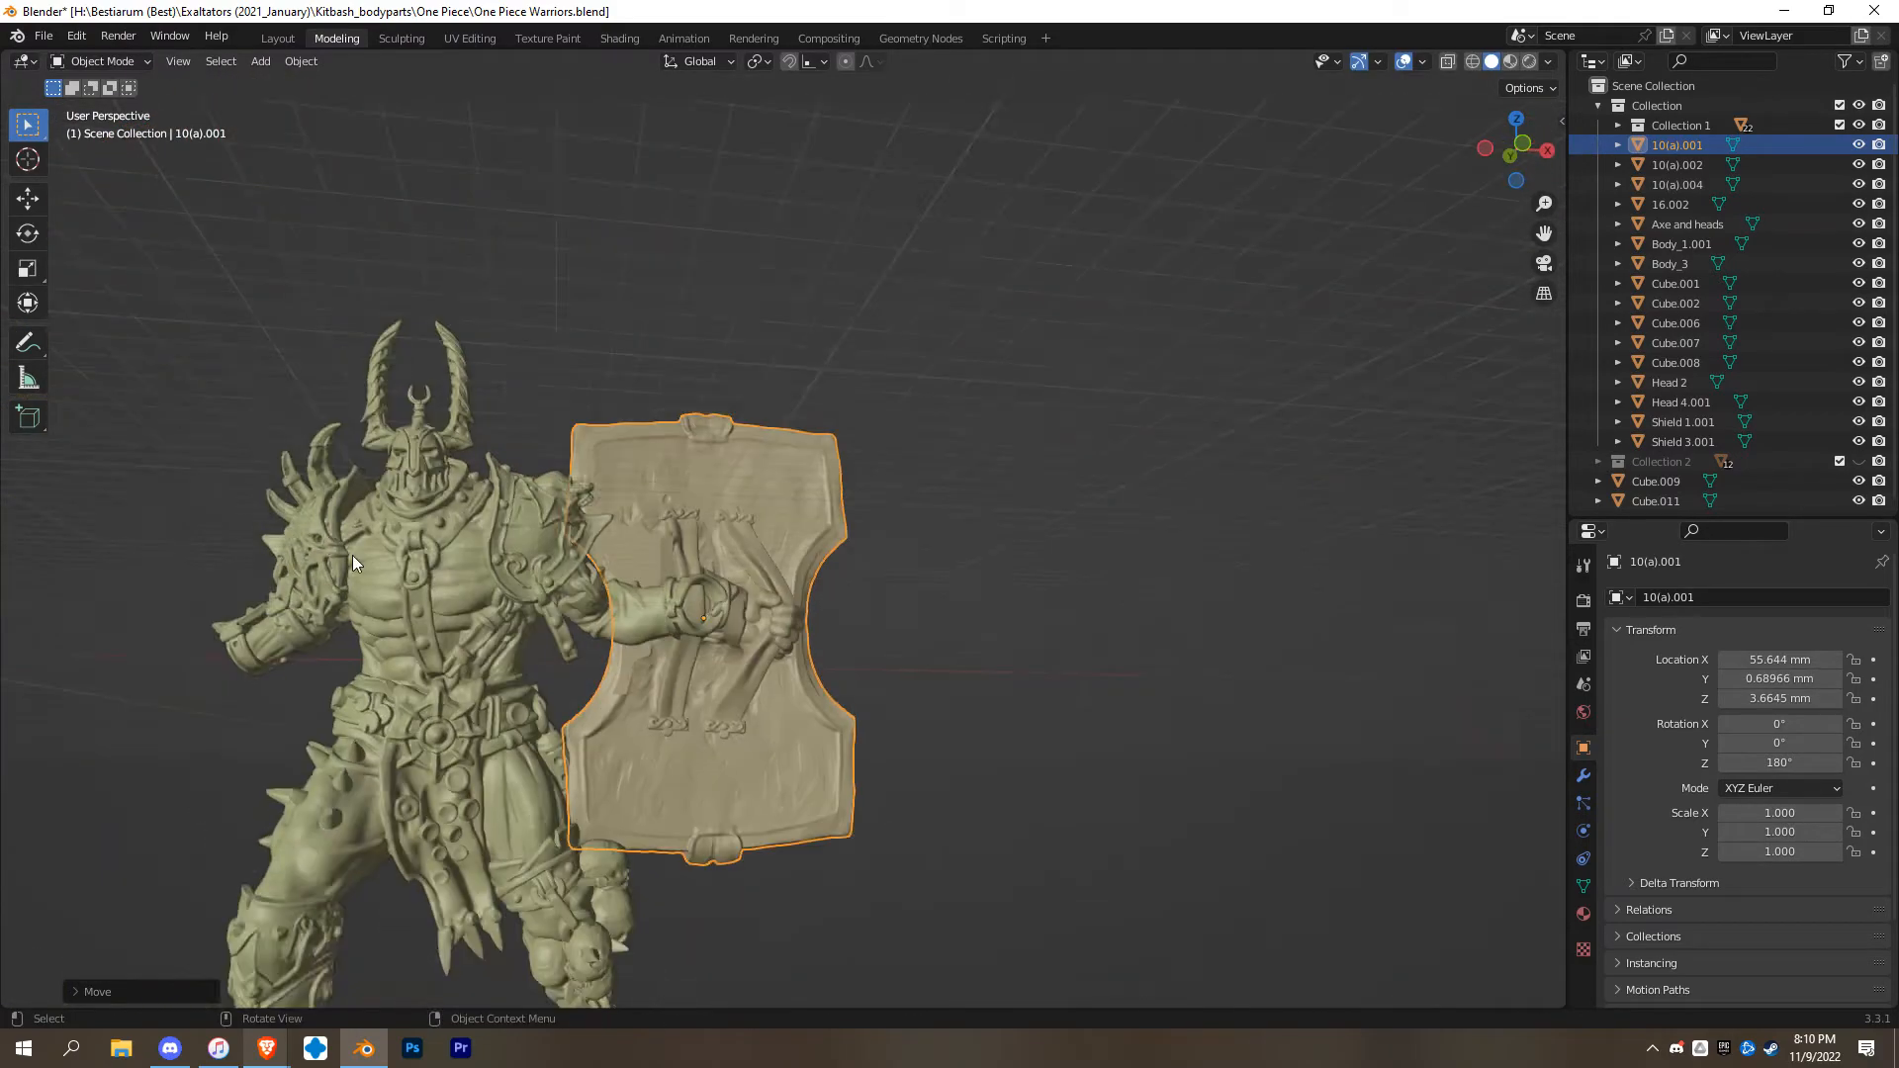
Rotate the shield about global Z to 132° and move it onto the forearm, at about X 54.7, Y -1.5, Z 2.6 mm
scroll(593, 663, "up", 3)
middle_click_drag(684, 707, 920, 611, "shift")
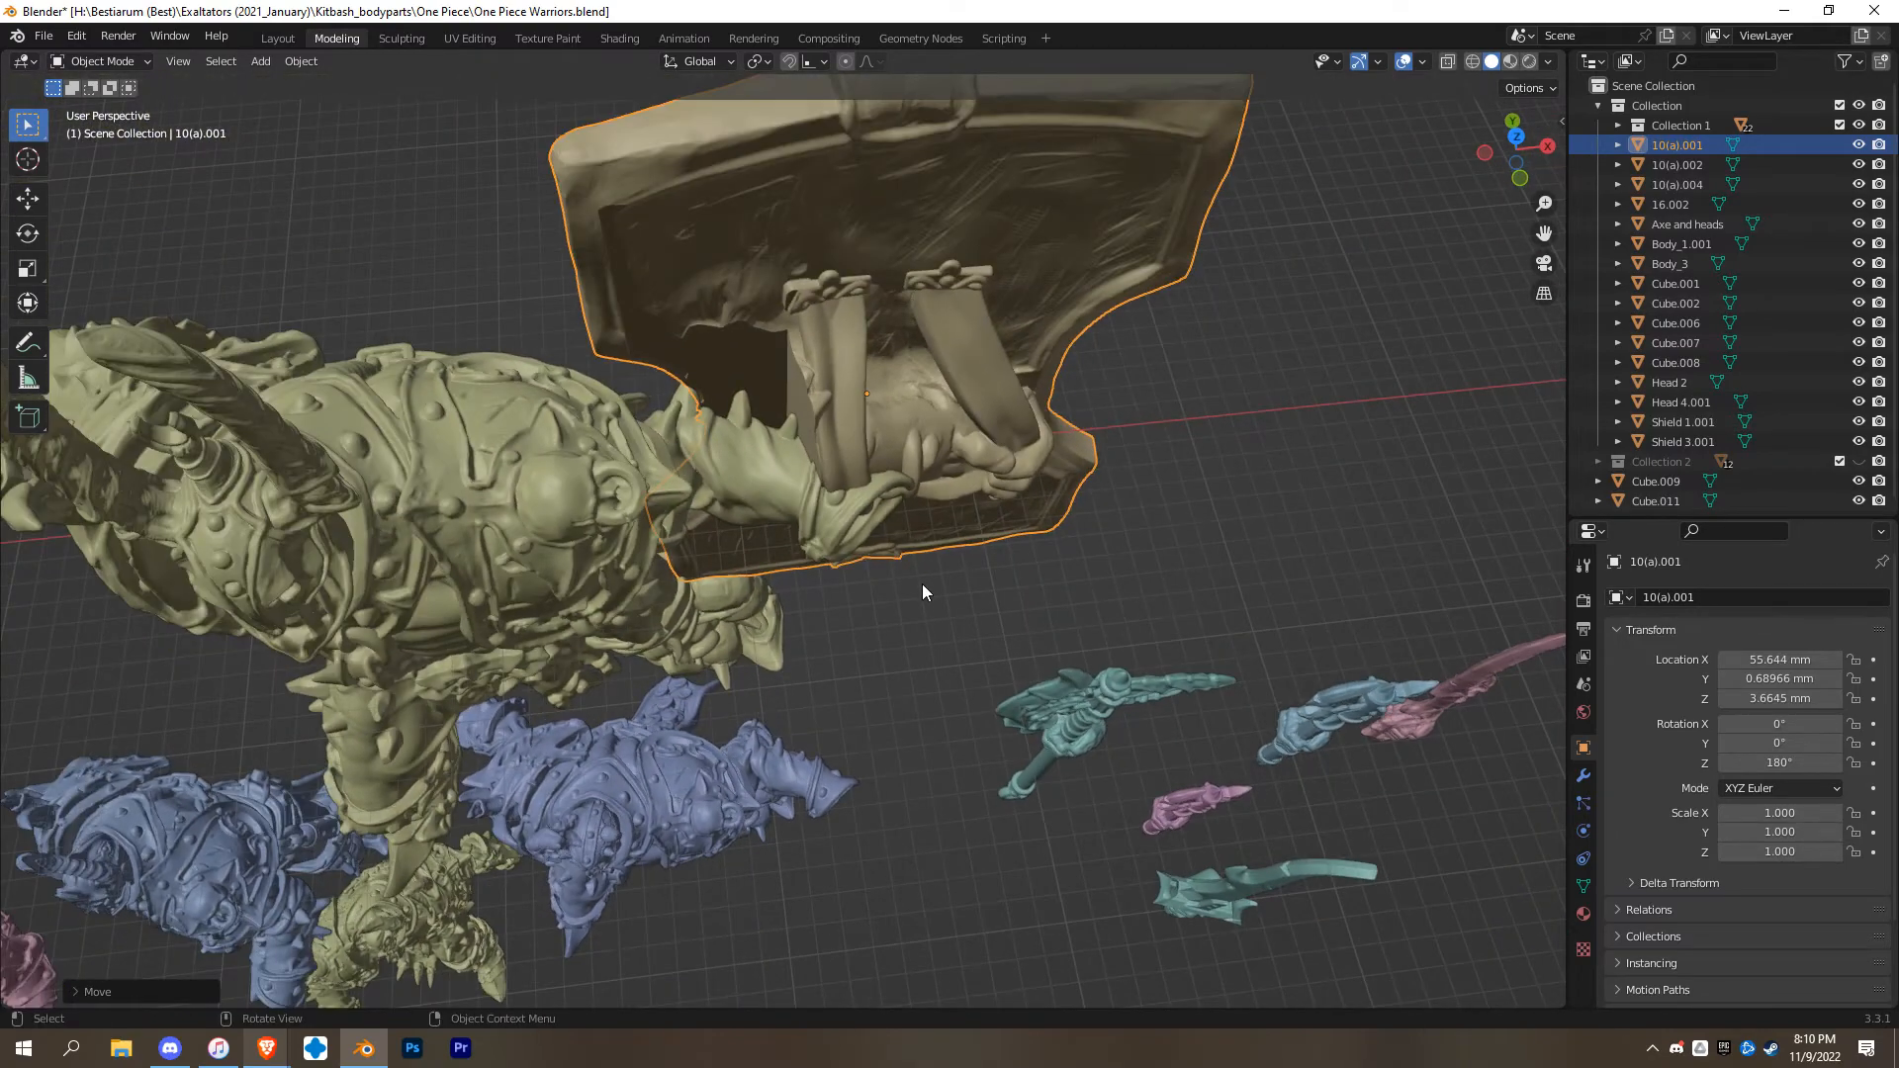
key("r")
key("z")
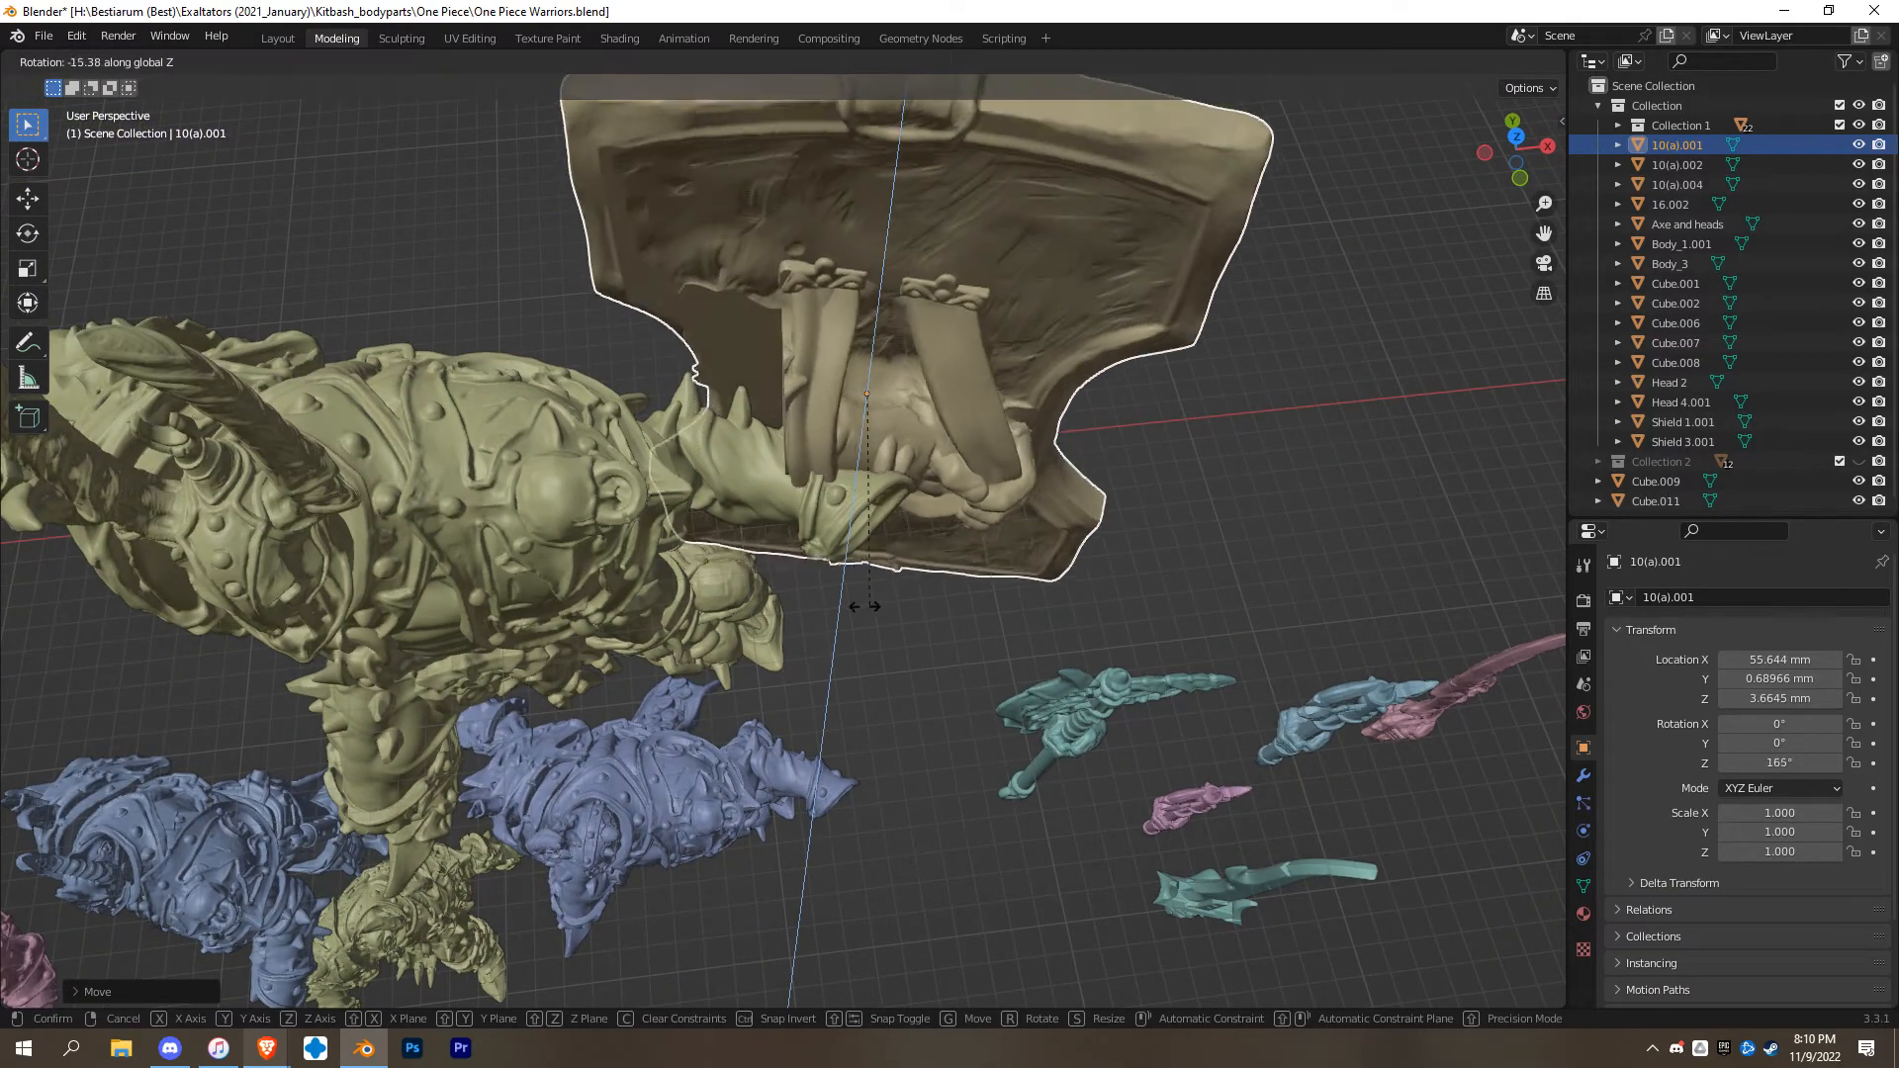
left_click(747, 635)
key("g")
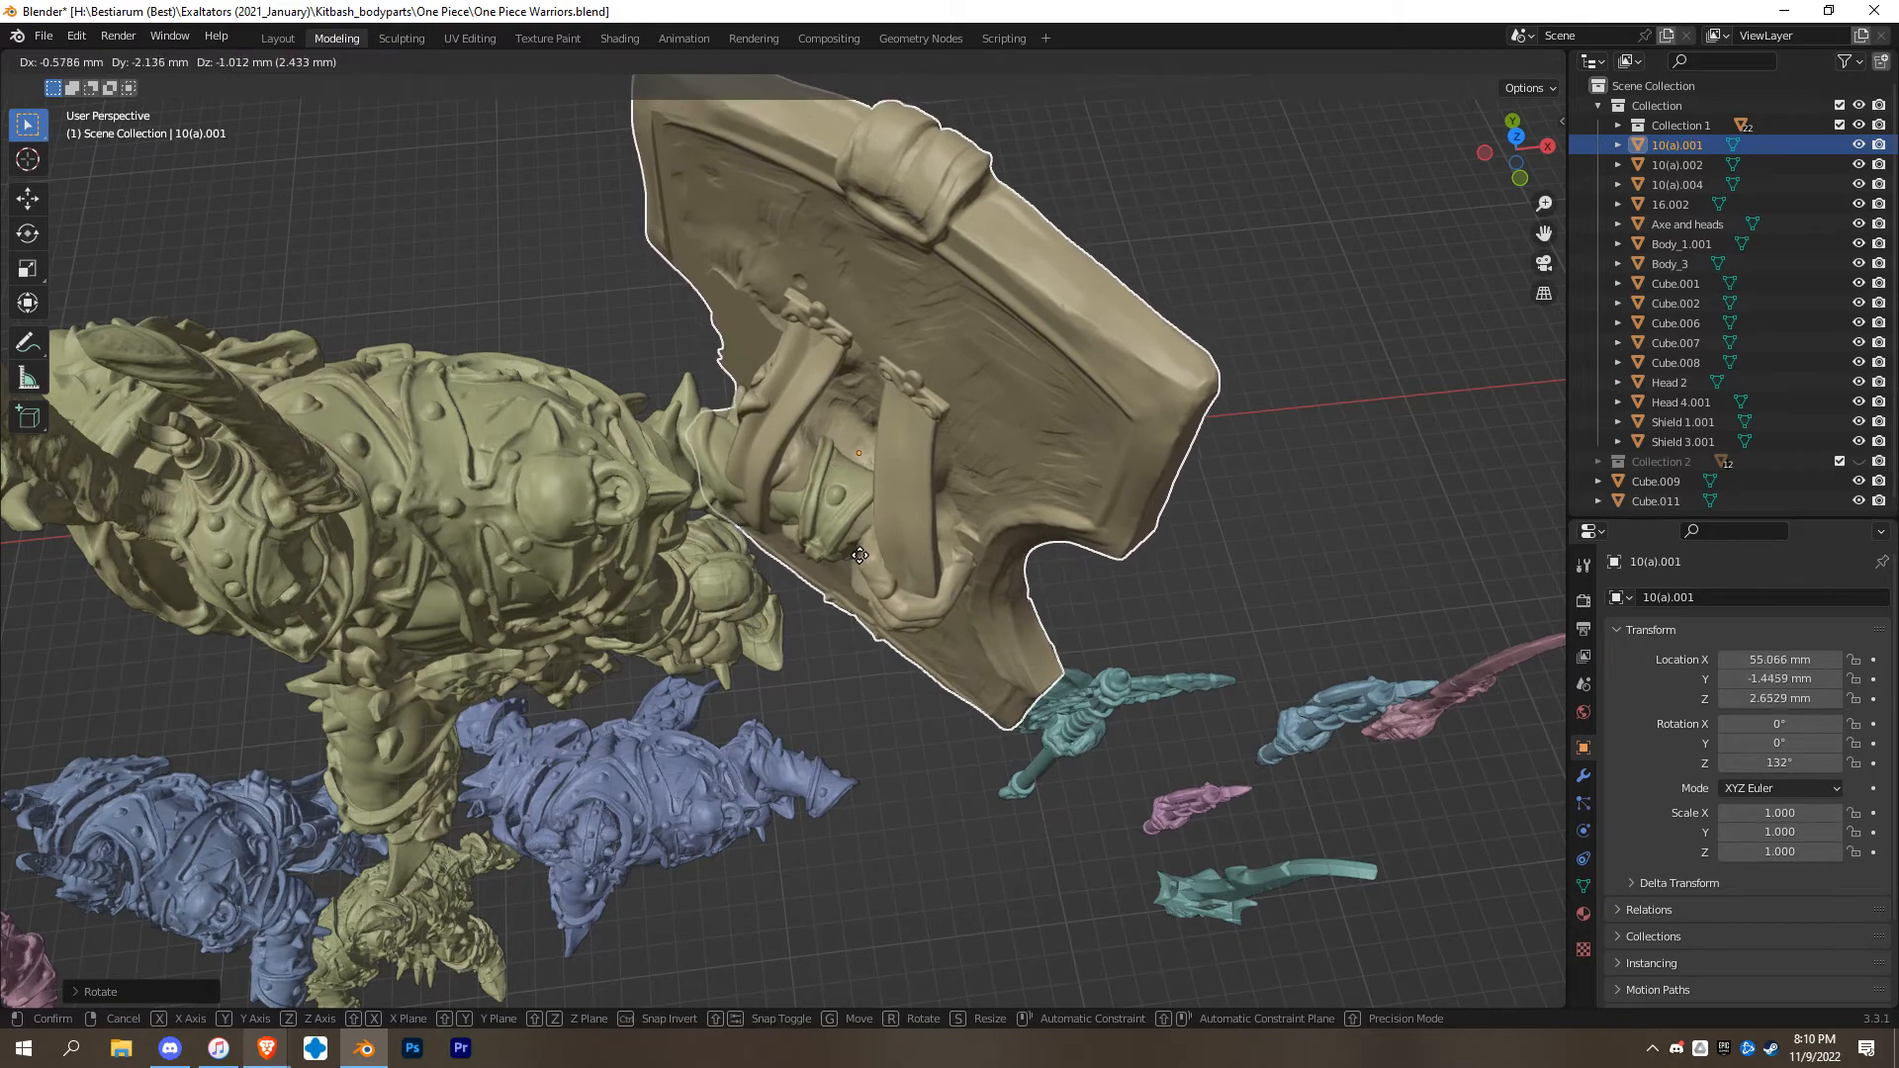
left_click(923, 484)
middle_click_drag(925, 500, 856, 329)
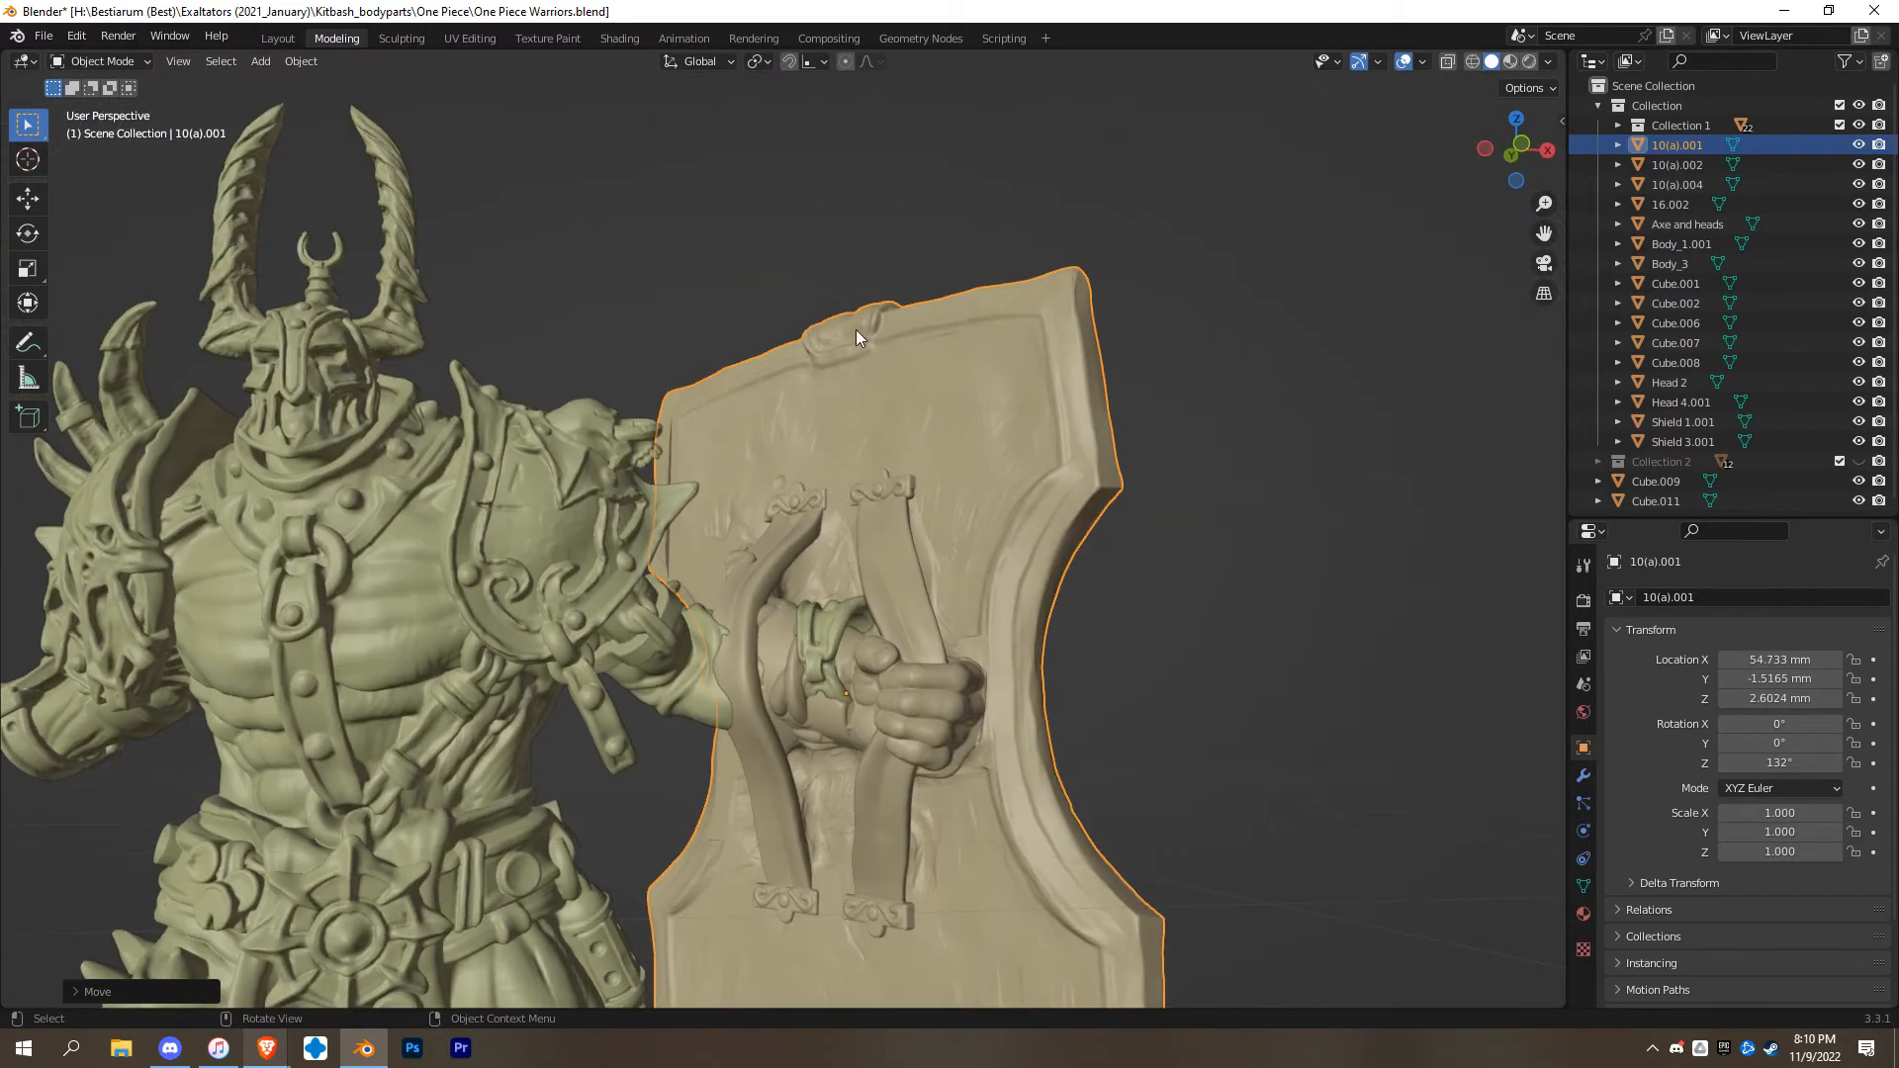
Tilt the shield in front view to about -8.5°, 7.5°, 131° and reposition it on the forearm near X 53.8, Y -1.1, Z 3.1 mm
key("KP_1")
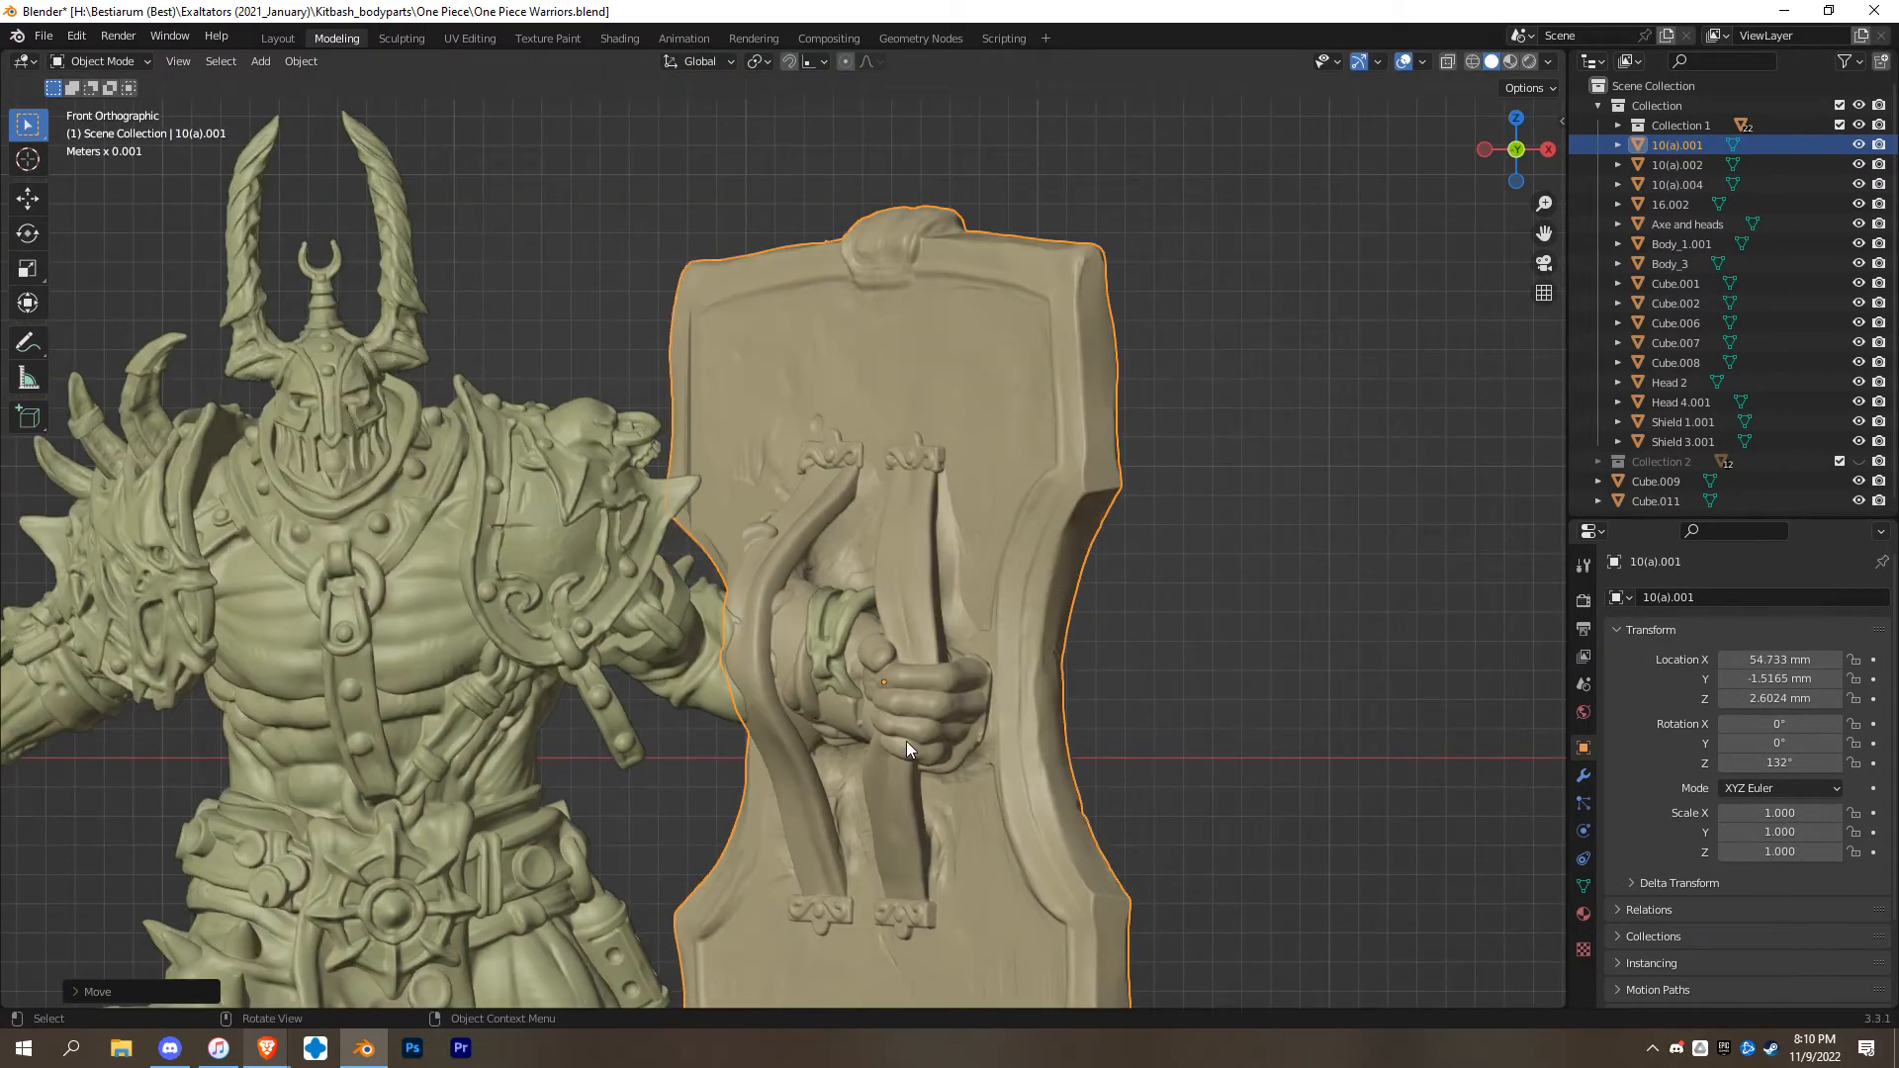
key("r")
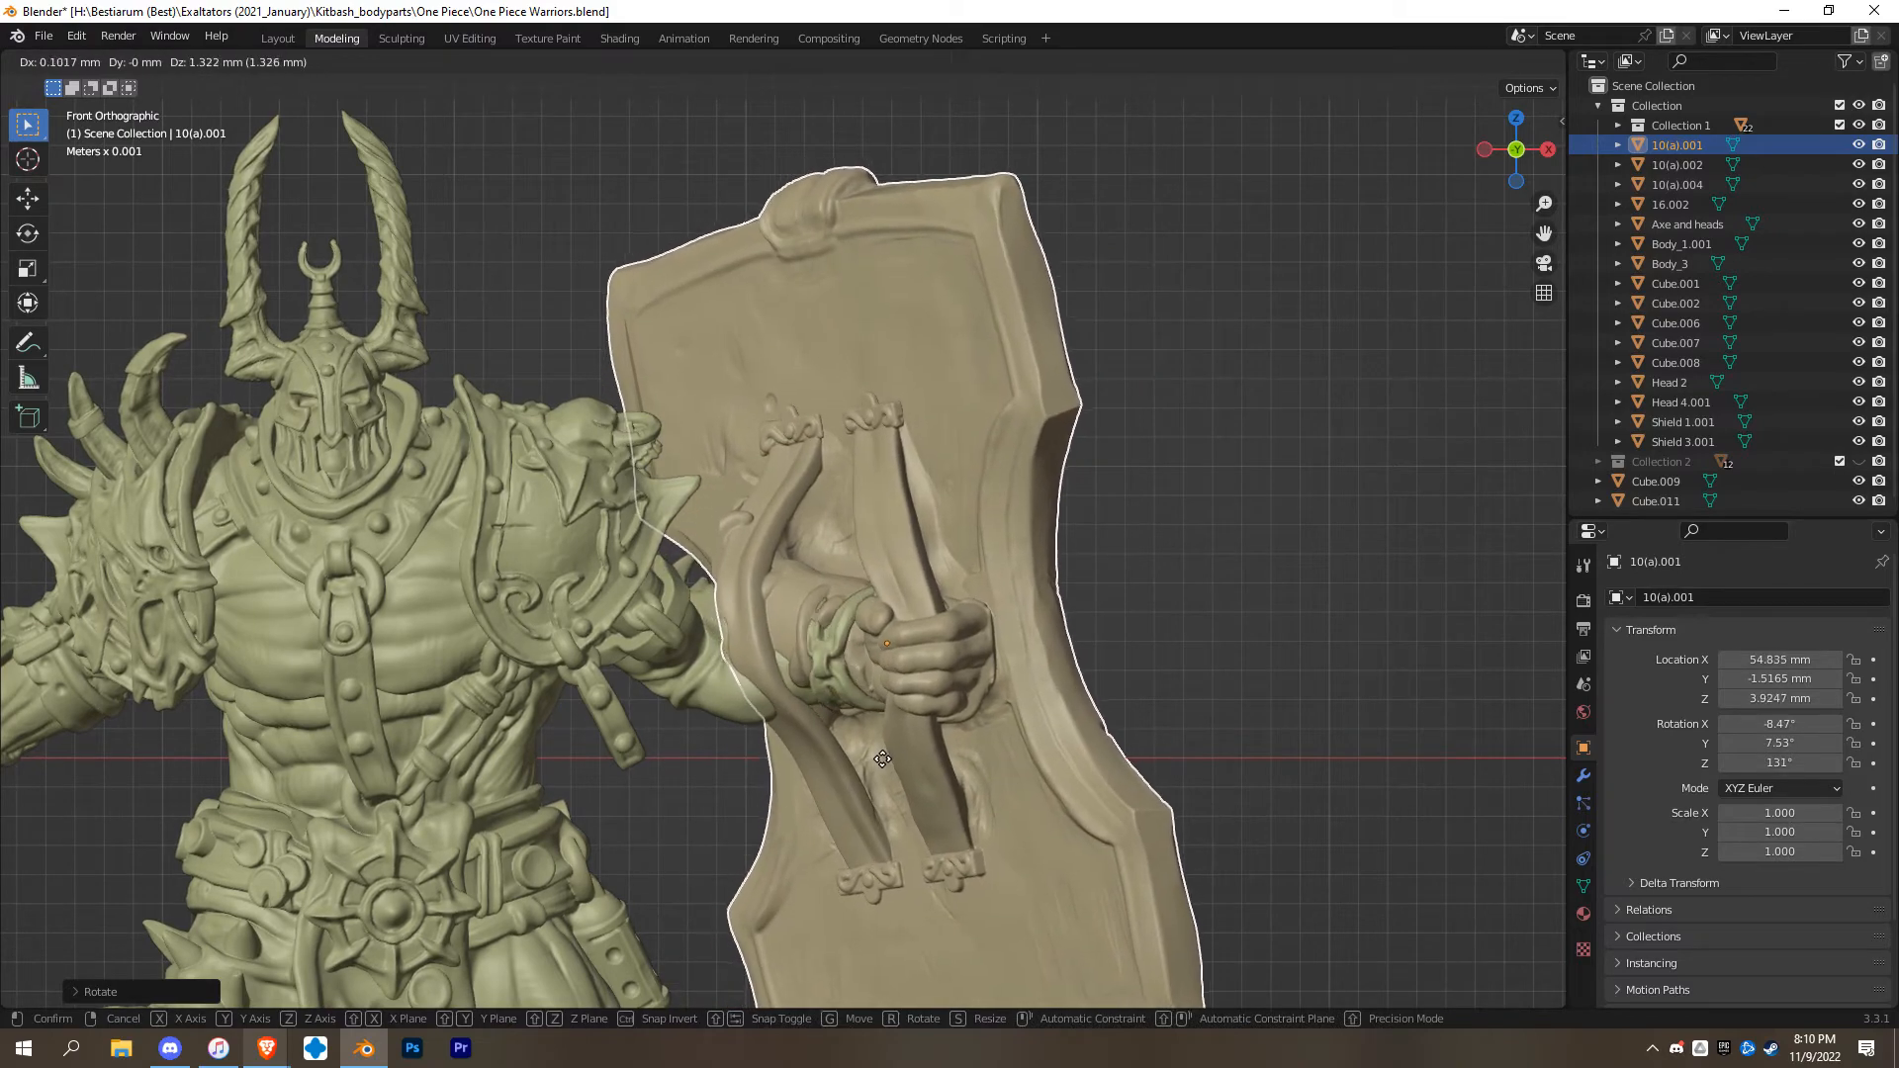
left_click(884, 760)
middle_click_drag(883, 760, 847, 772)
key("g")
left_click(816, 797)
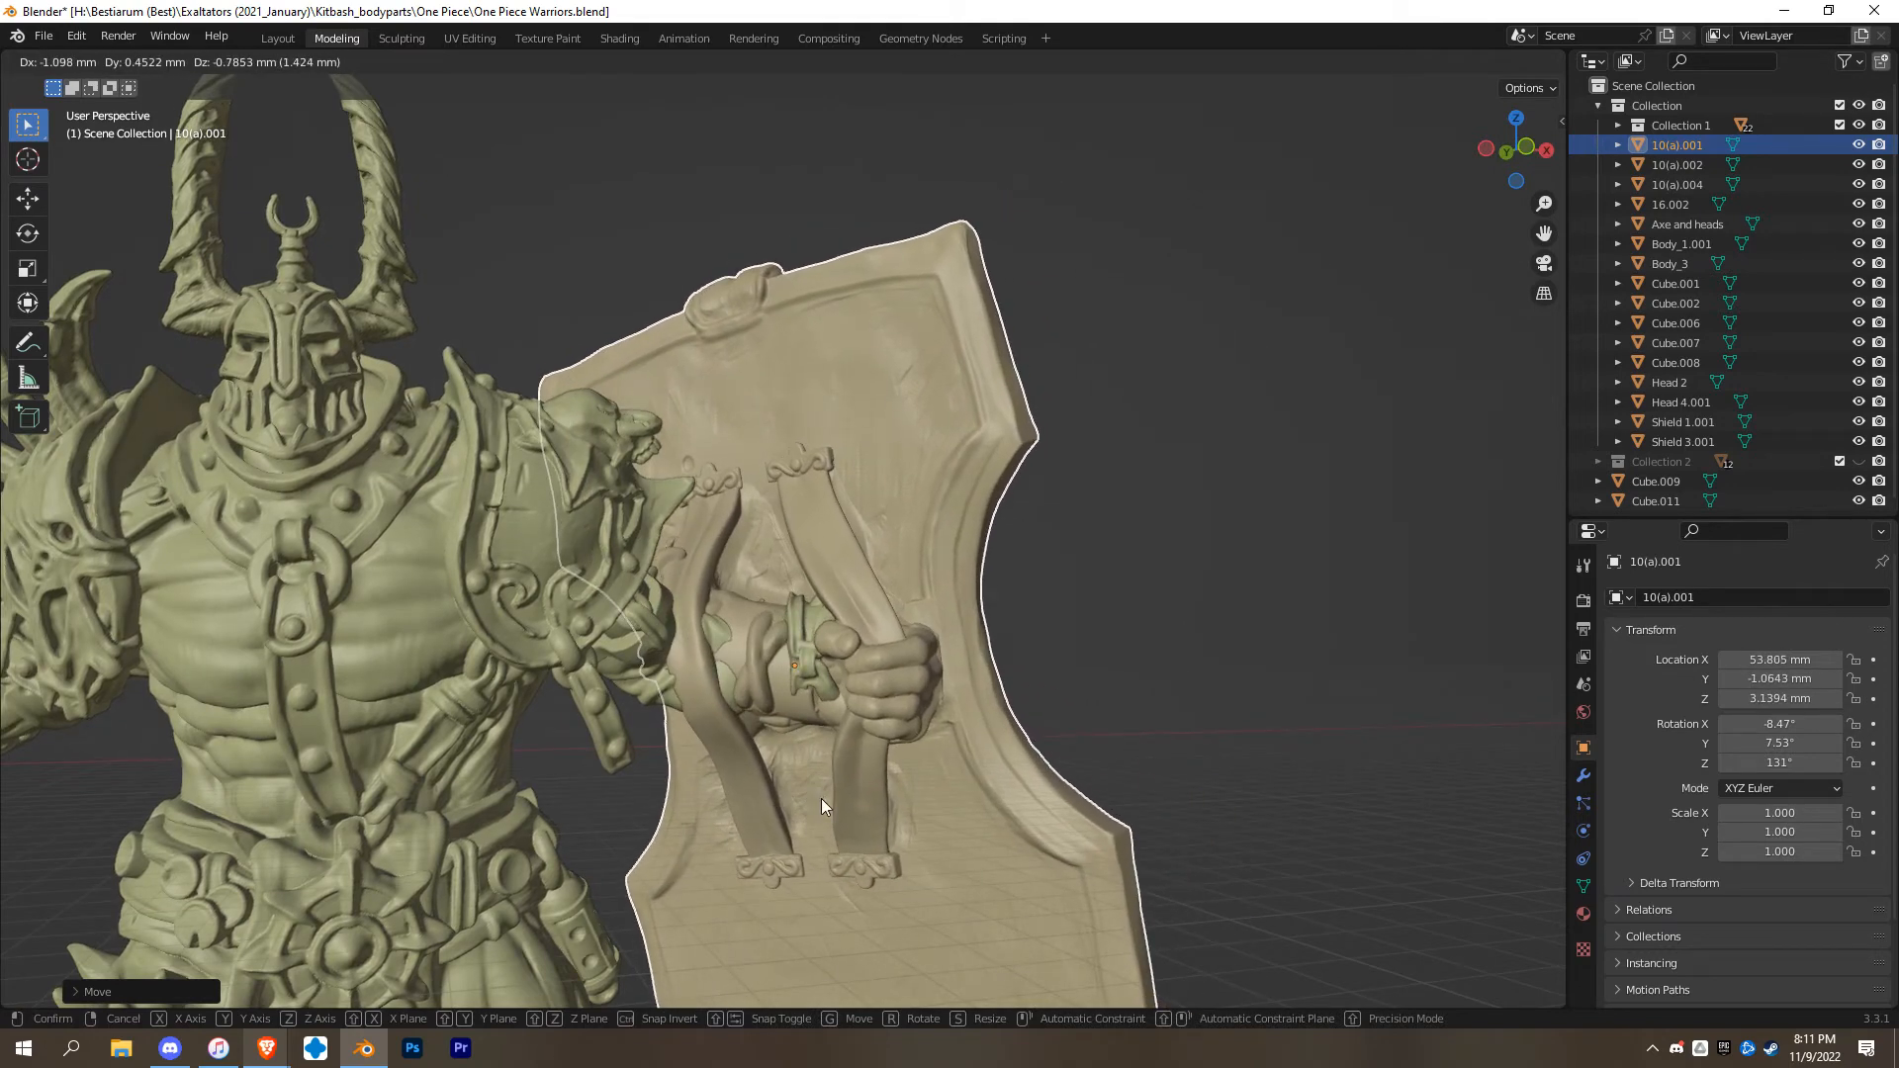
Tilt the shield about 8° further and shift it to about X 55.0, Y -1.5, Z 3.6 mm so its arm meets the warrior's bracer
key("r")
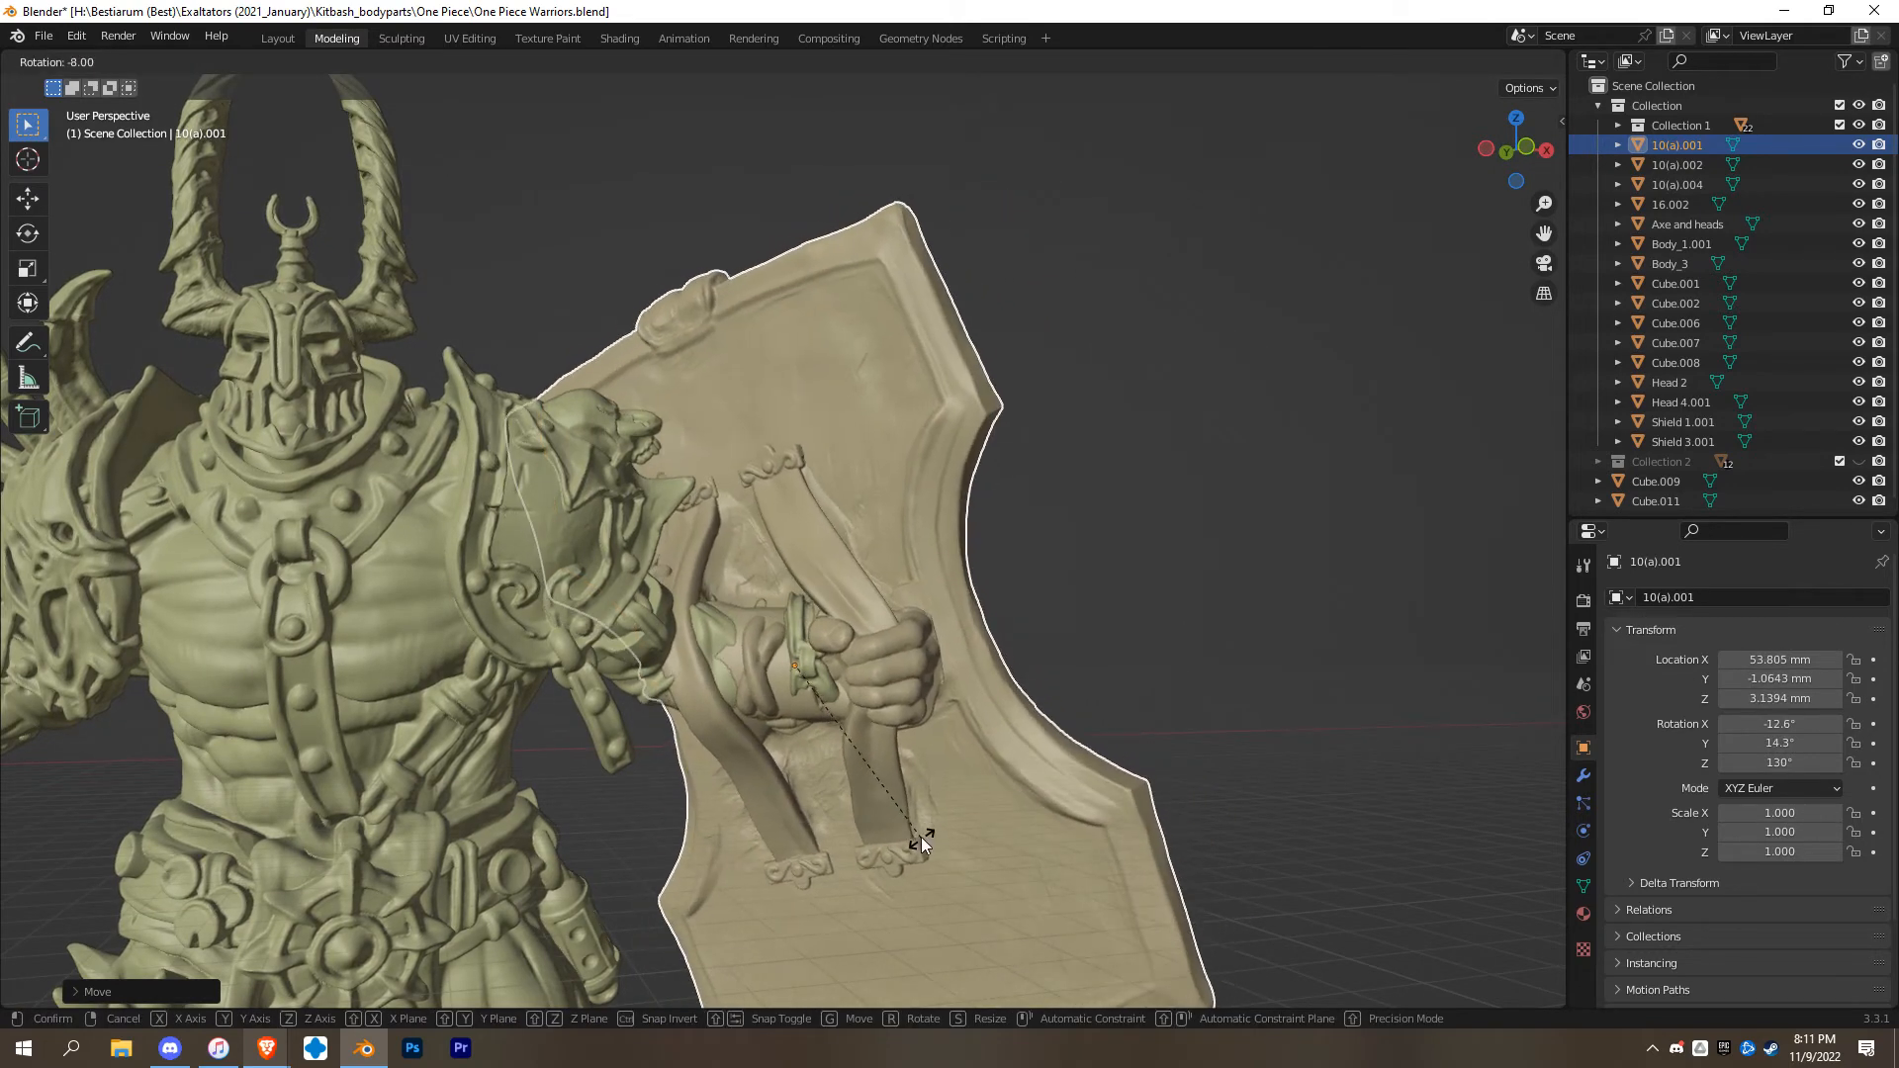
left_click(904, 822)
key("g")
left_click(942, 809)
Merge the horned warrior and the fitted shield into one object with a Boolean union, and check the join with a trial move
middle_click_drag(1096, 794, 833, 596)
scroll(694, 639, "down", 4)
key("KP_1")
middle_click_drag(1217, 583, 1200, 640, "shift")
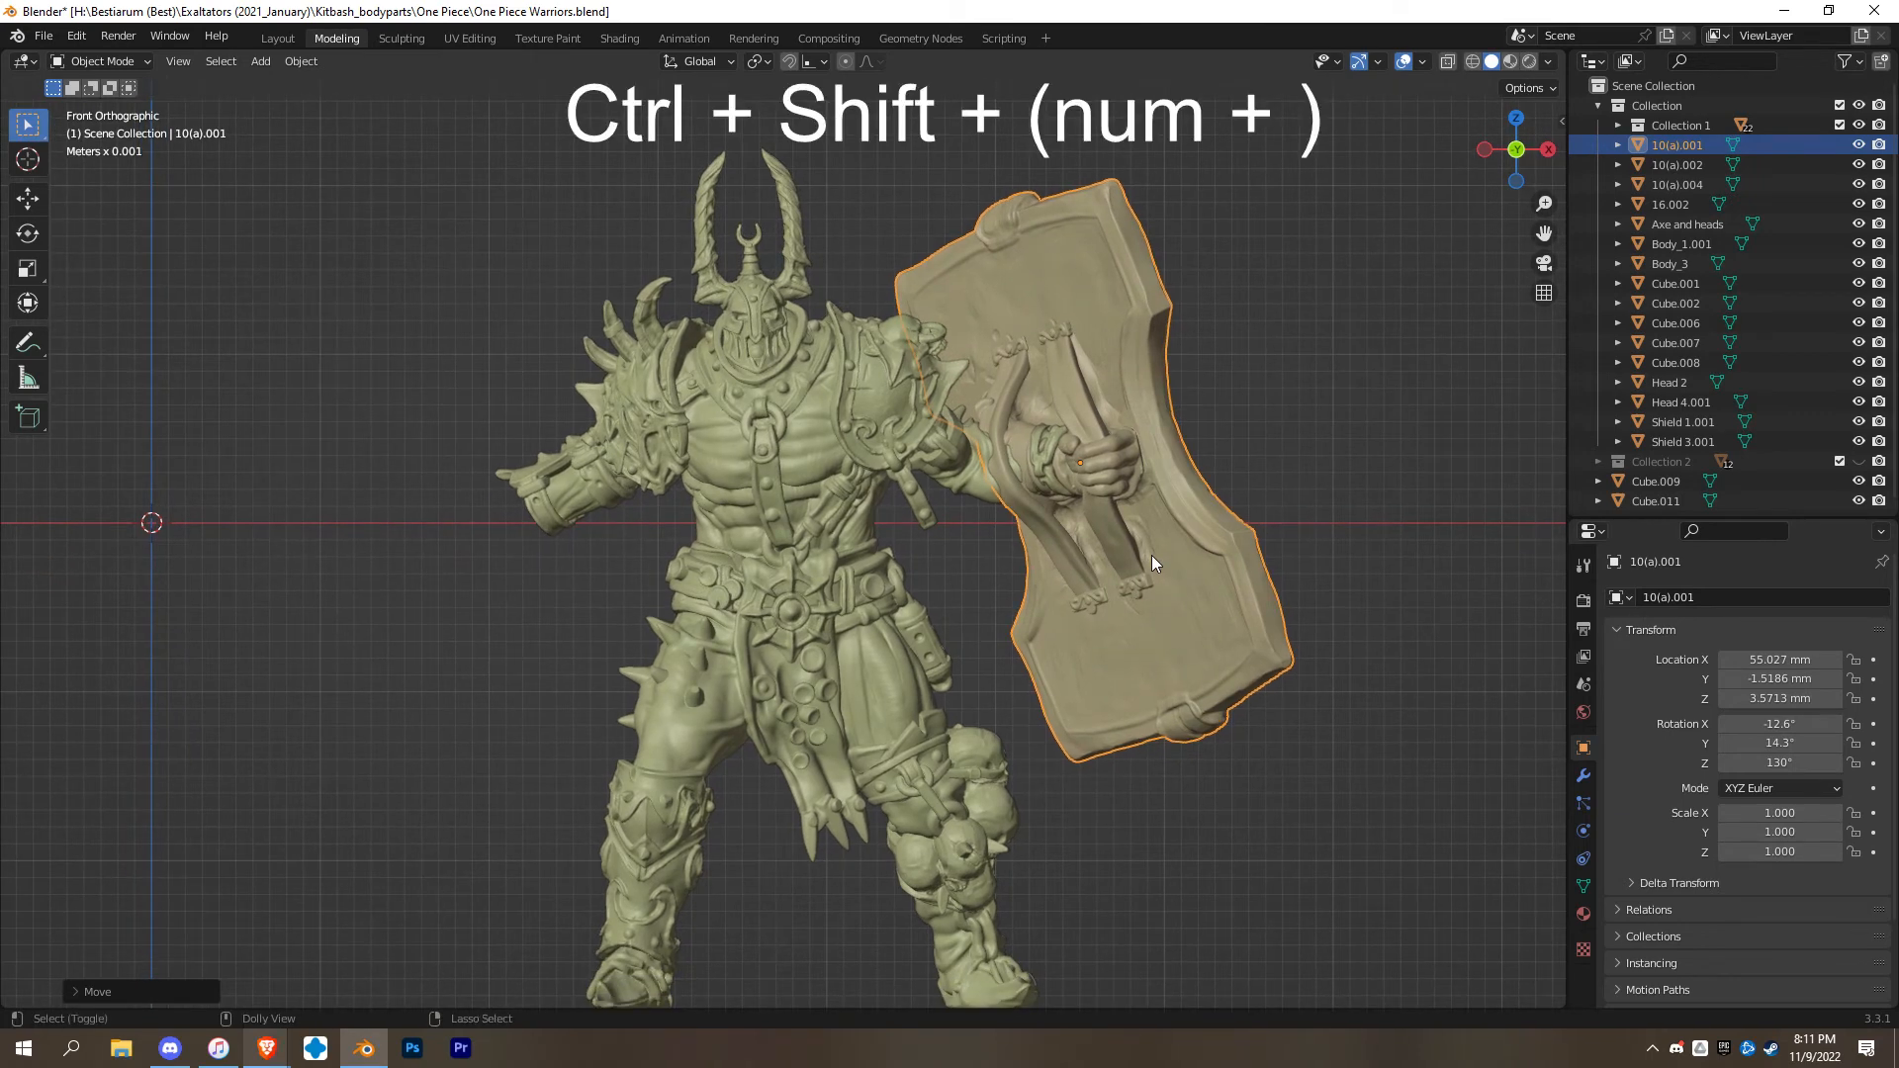
key("ctrl+shift+KP_Add")
left_click_drag(416, 261, 1138, 698)
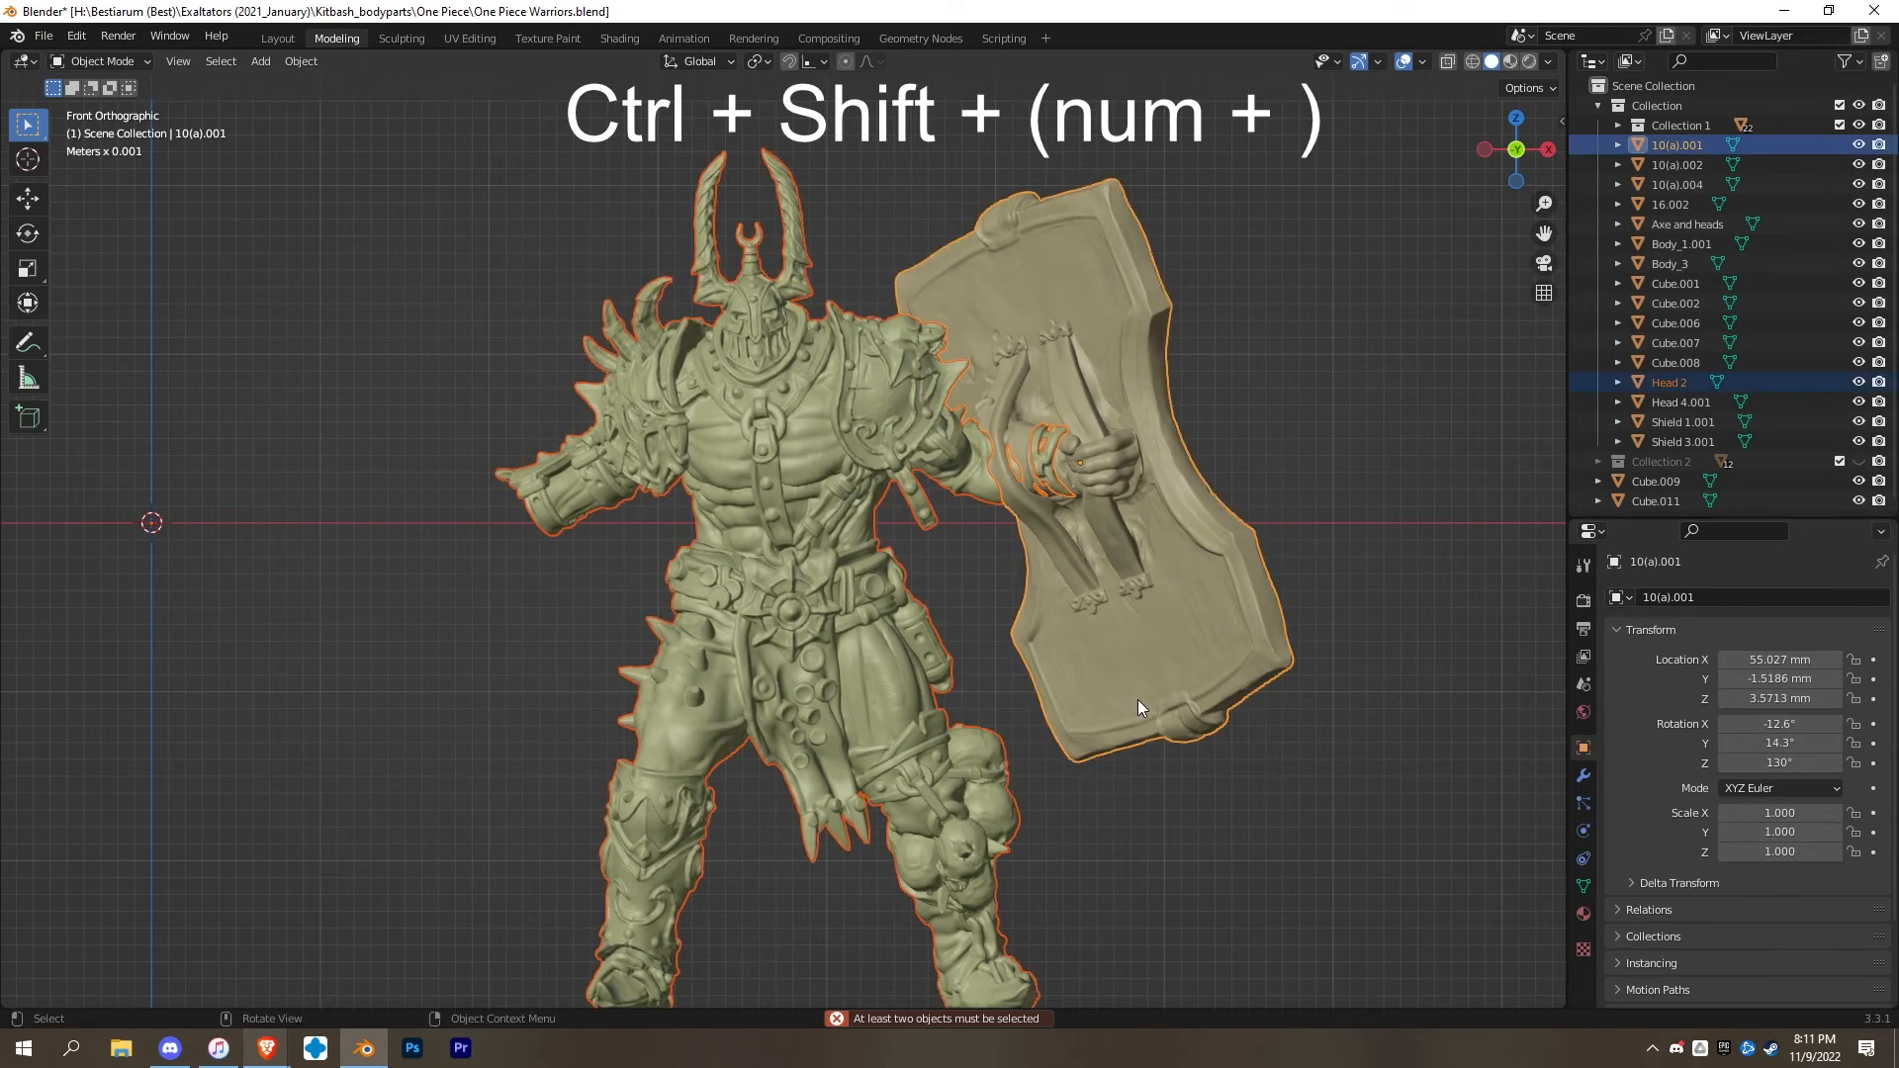
key("ctrl+shift+KP_Add")
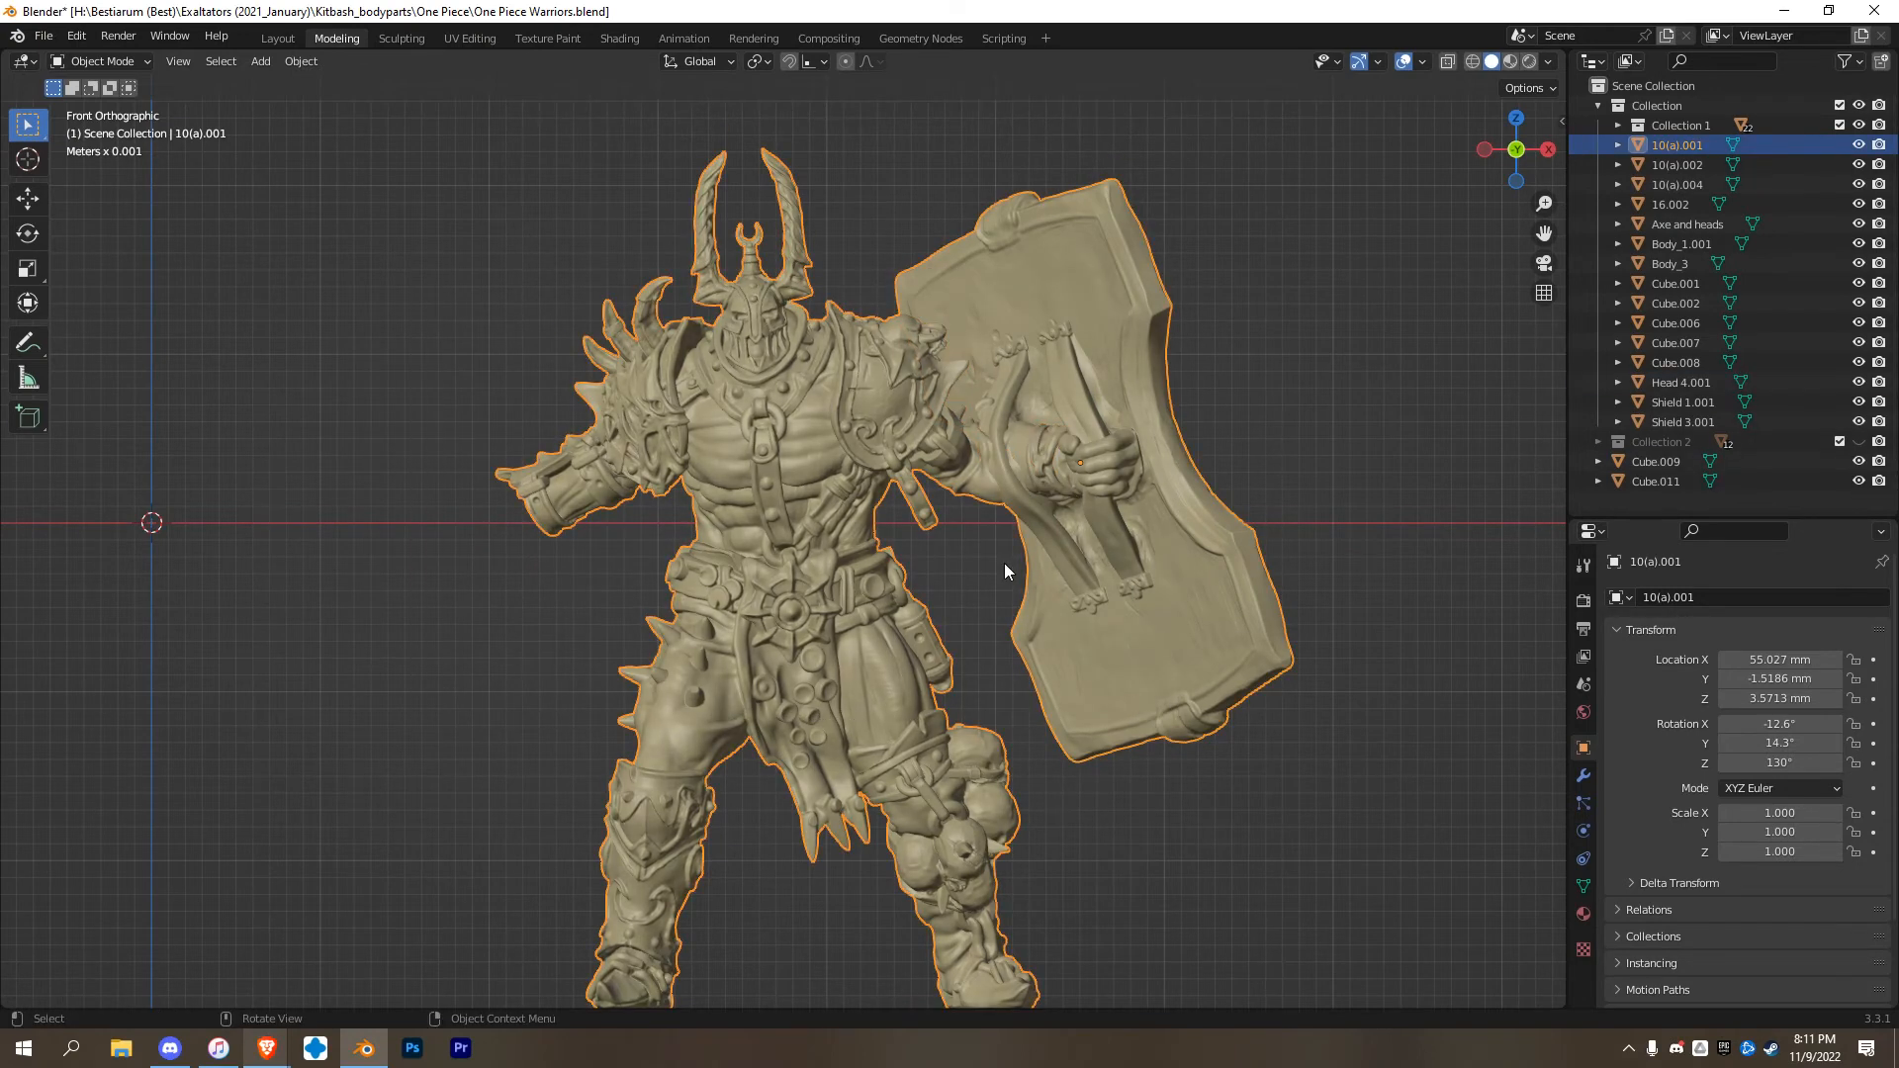
key("g")
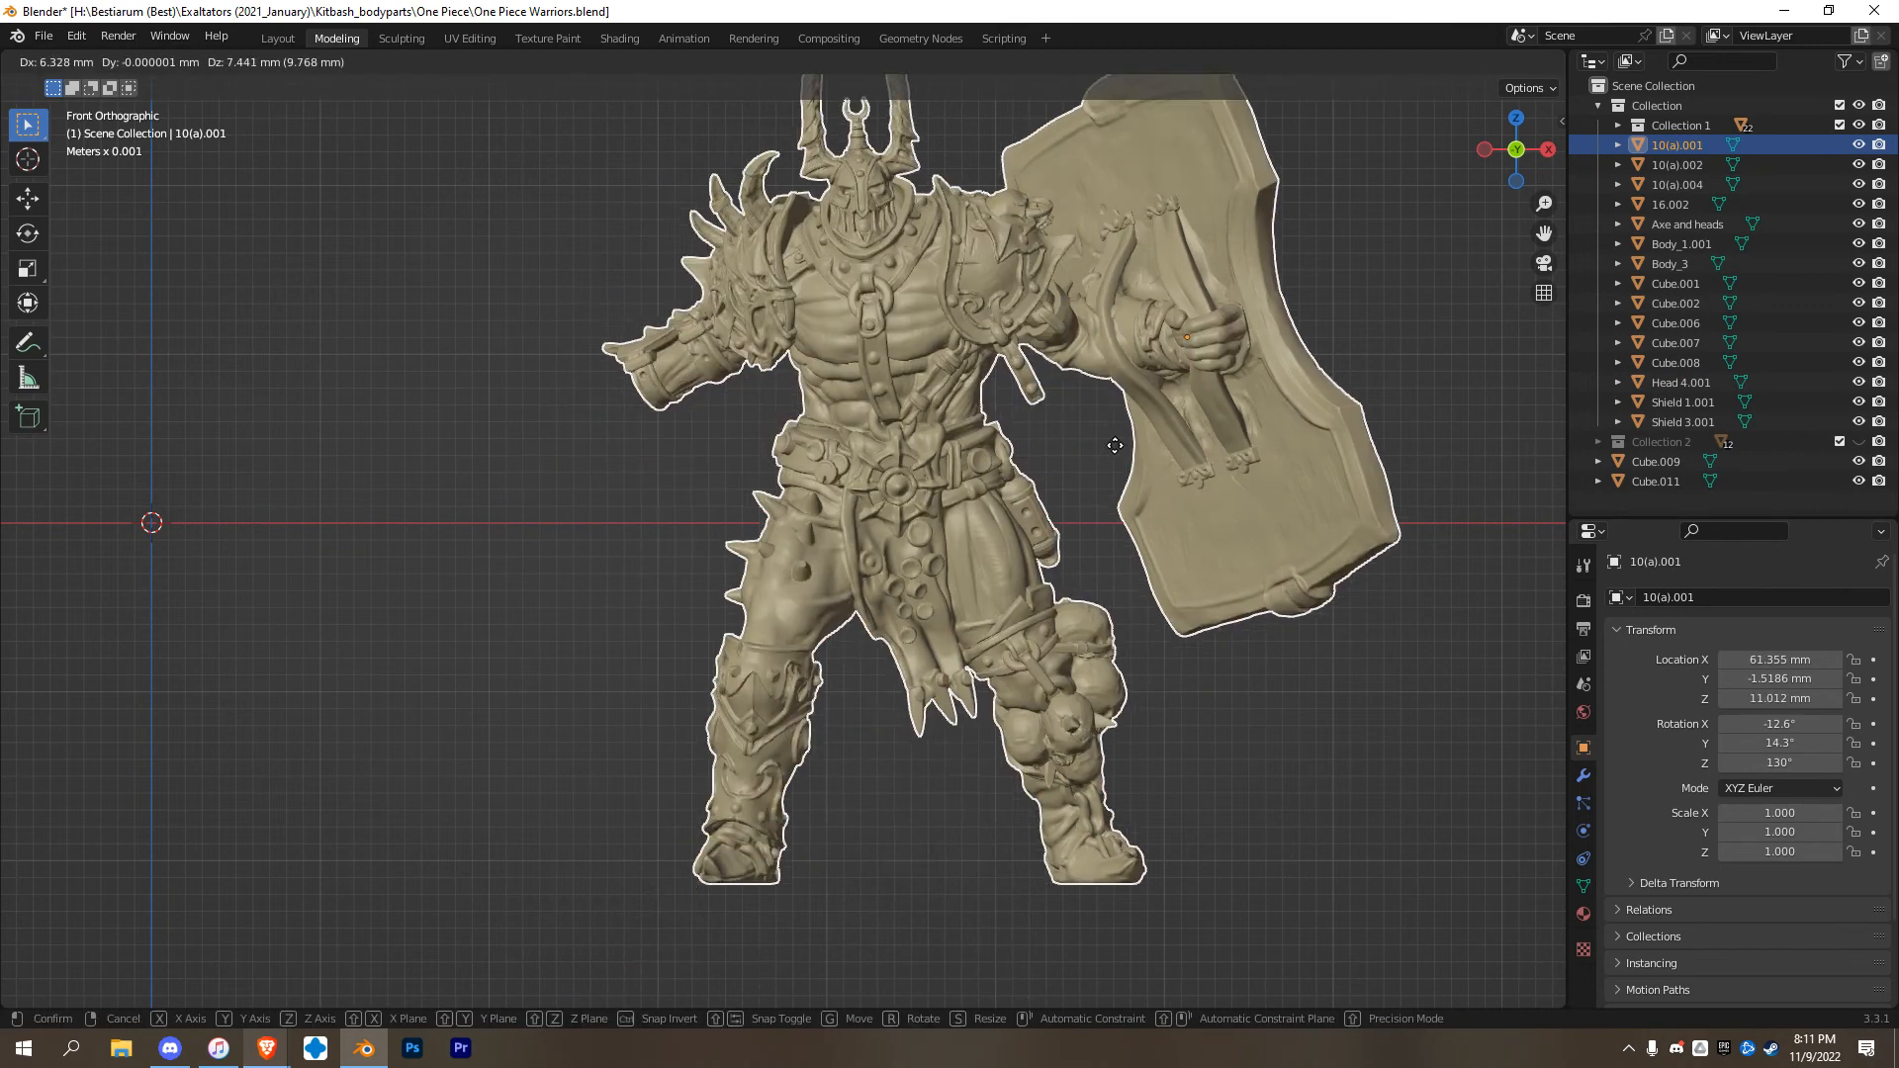
right_click(1046, 457)
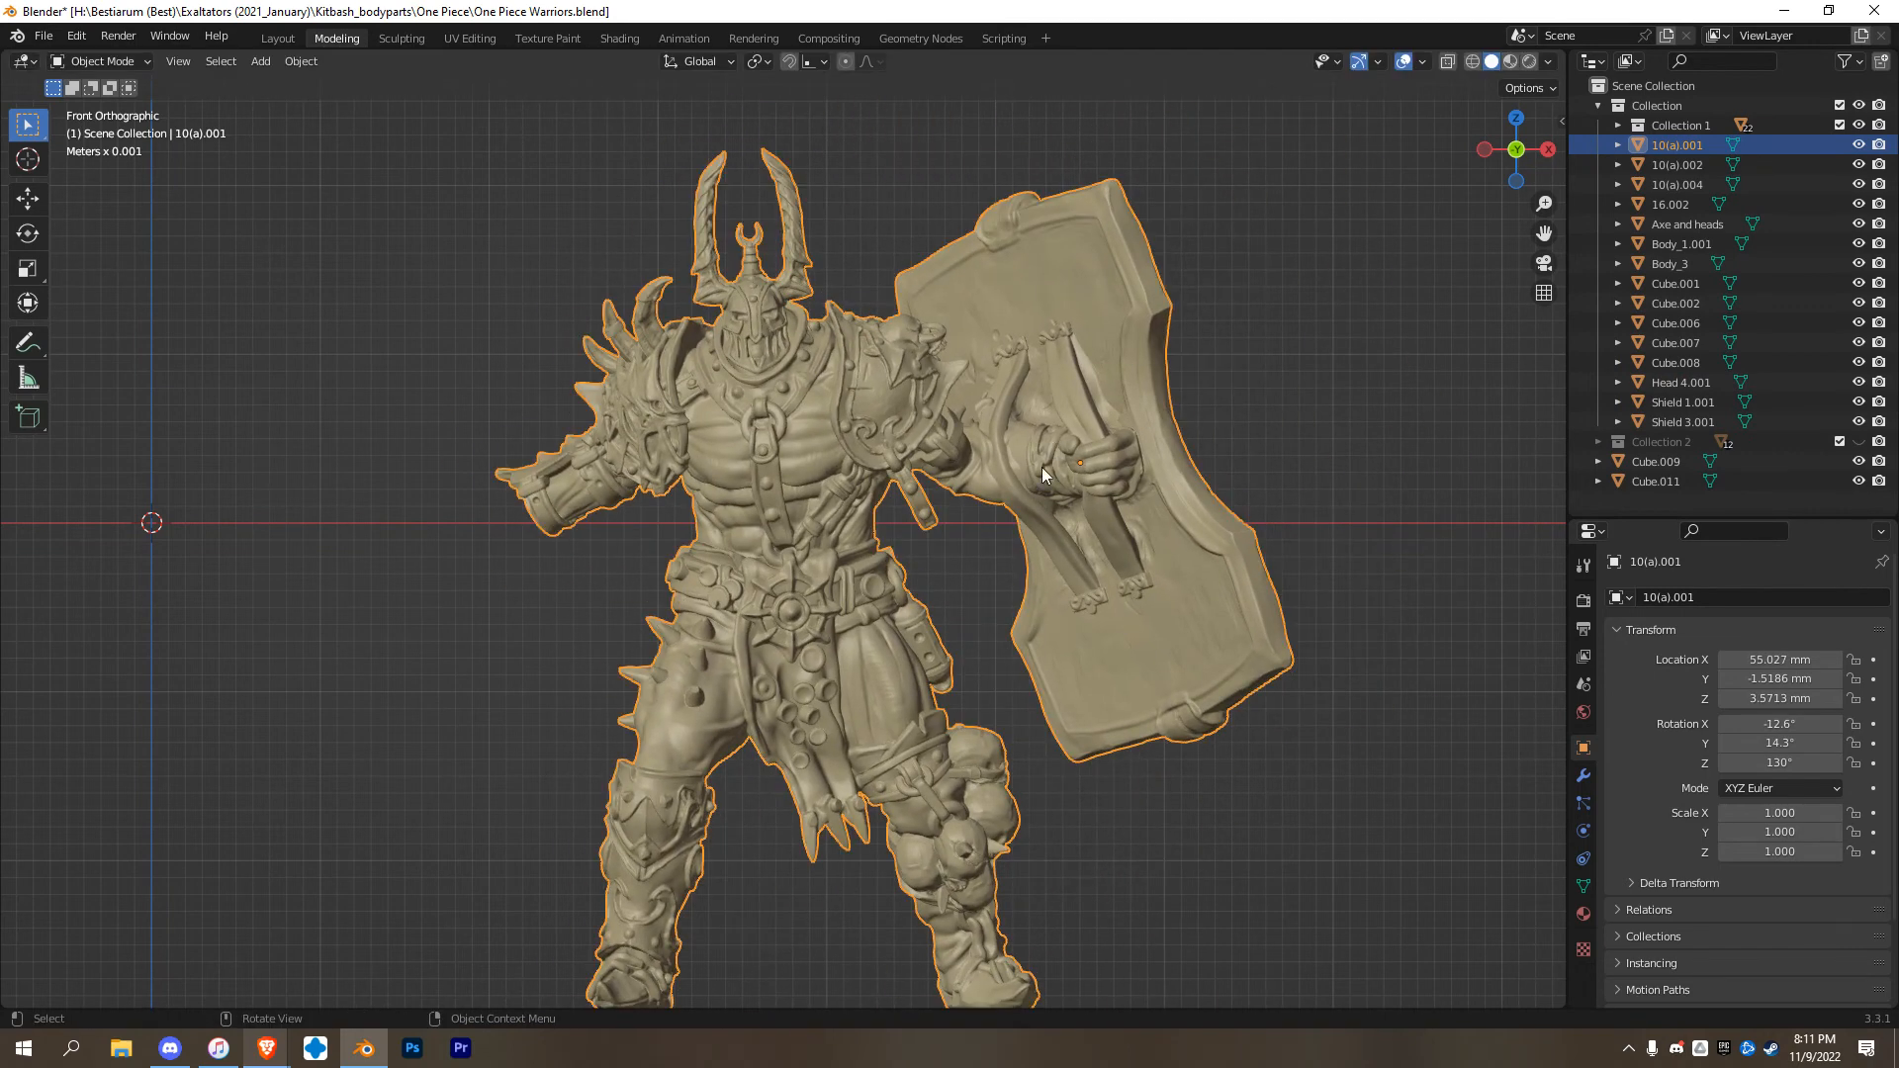